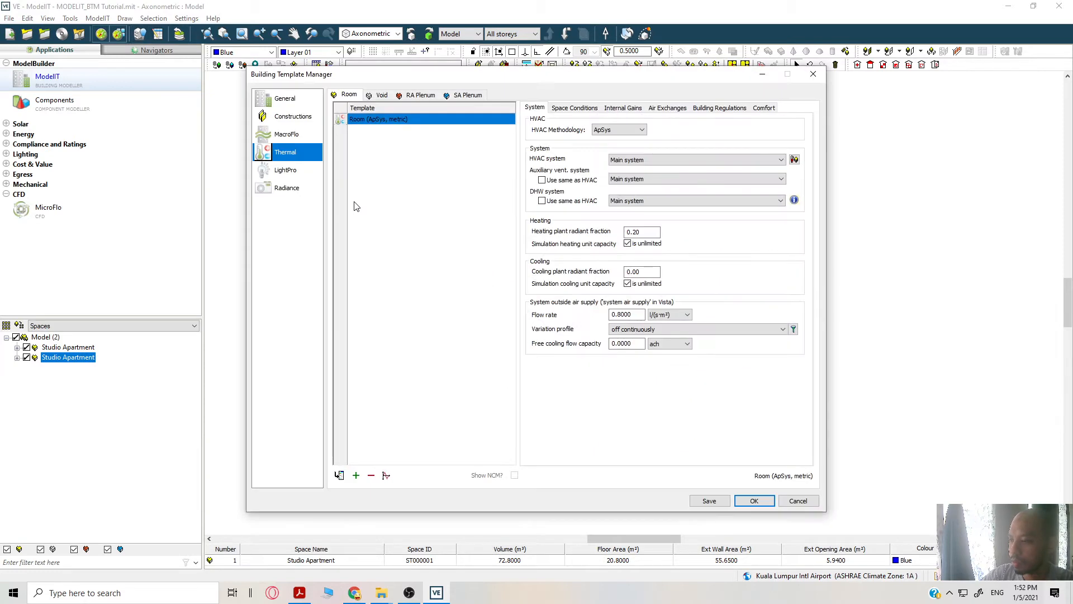
Duplicate the default template in the Constructions category of the Building Template Manager and select the copy.
{"action": "left_click", "coordinate": [285, 99]}
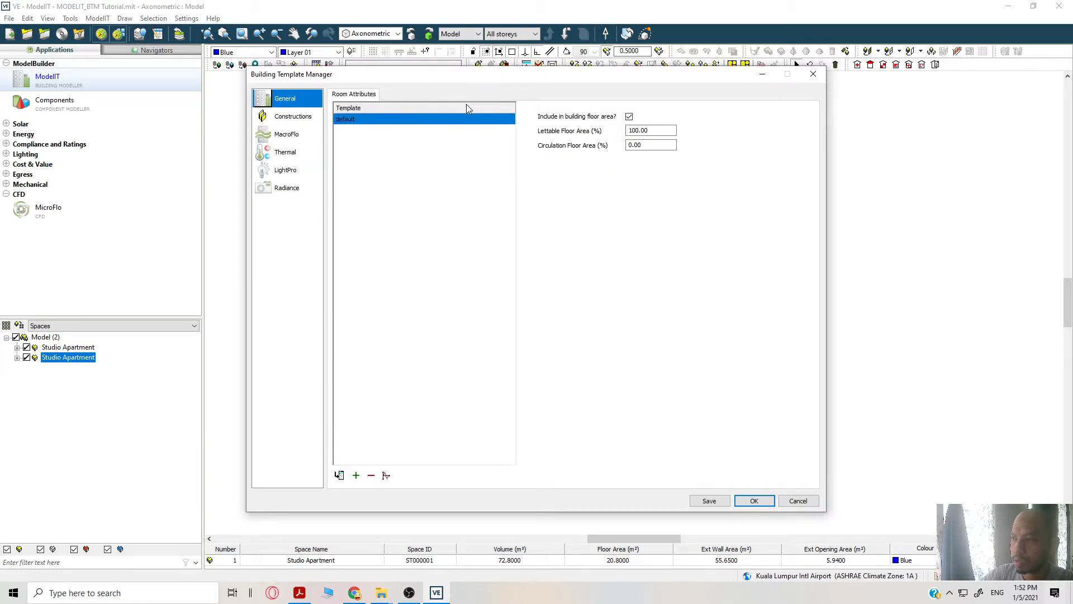
{"action": "left_click_drag", "start_coordinate": [541, 73], "coordinate": [542, 110]}
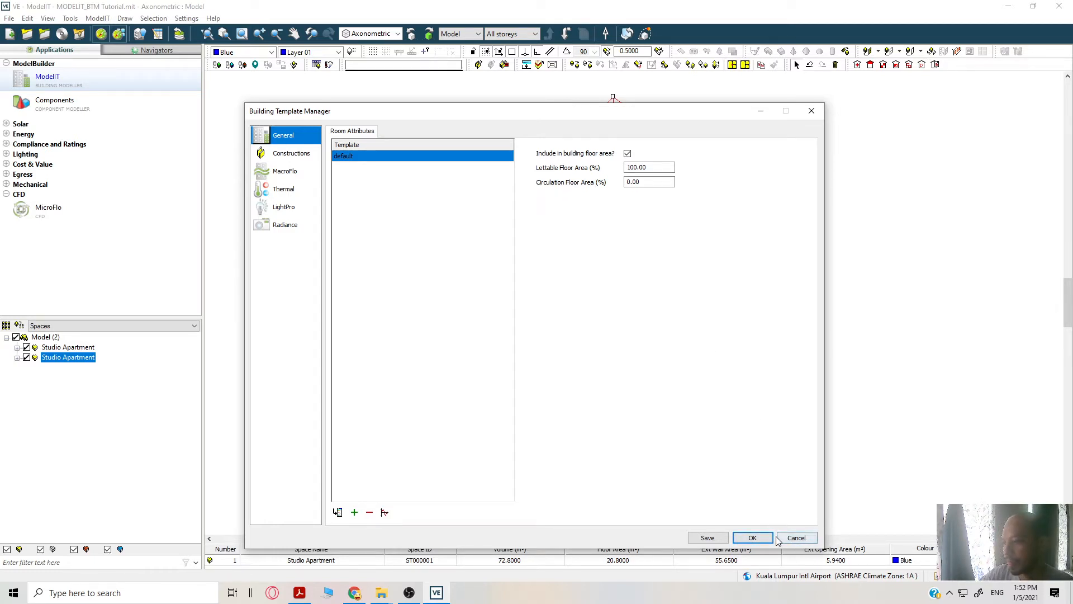
{"action": "left_click", "coordinate": [301, 159]}
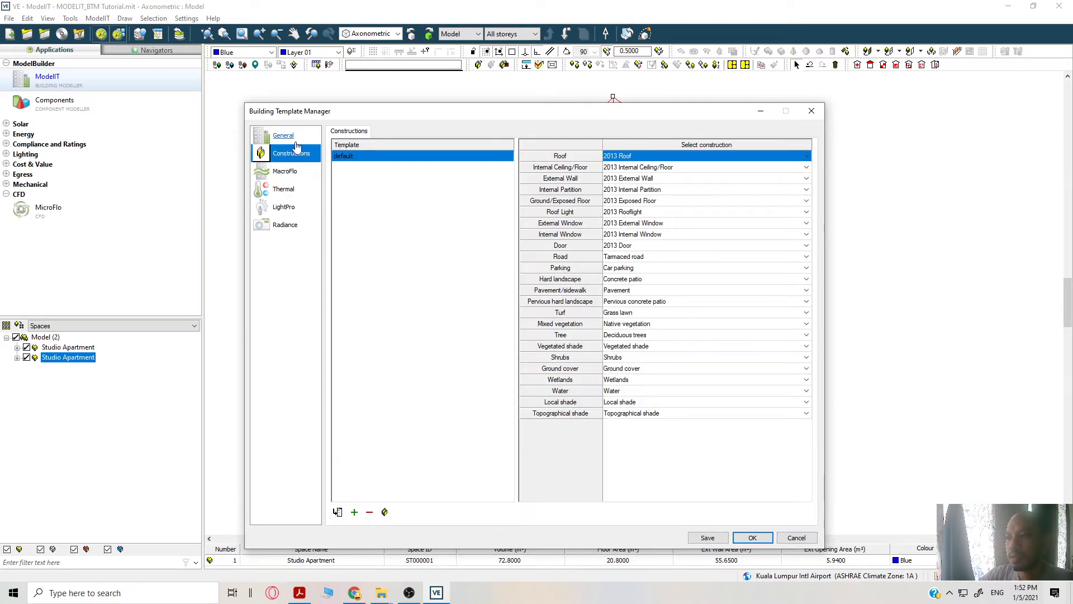
{"action": "left_click", "coordinate": [354, 513]}
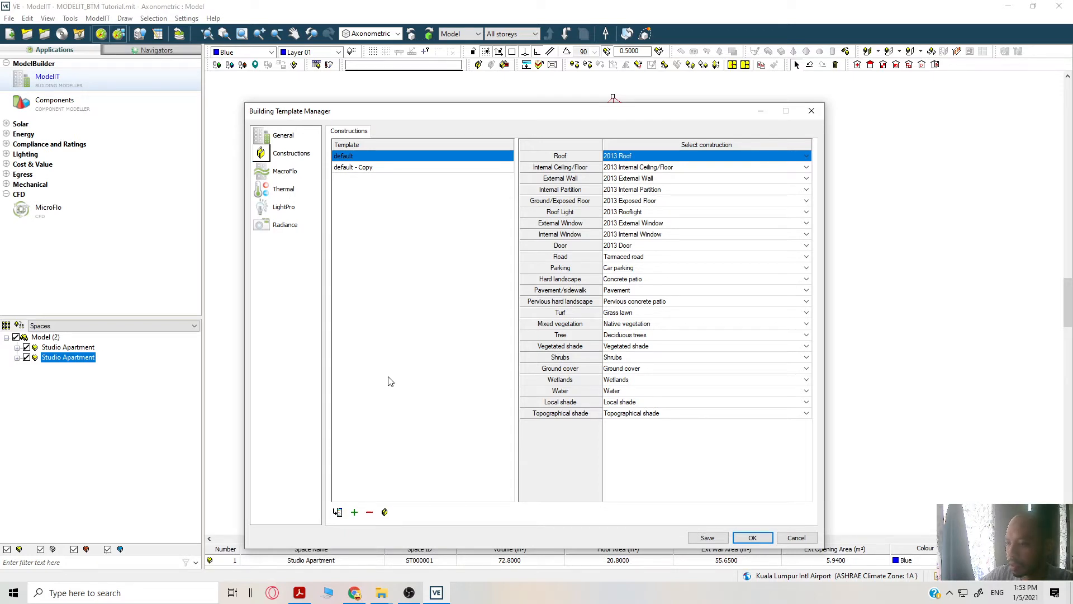
{"action": "left_click", "coordinate": [404, 168]}
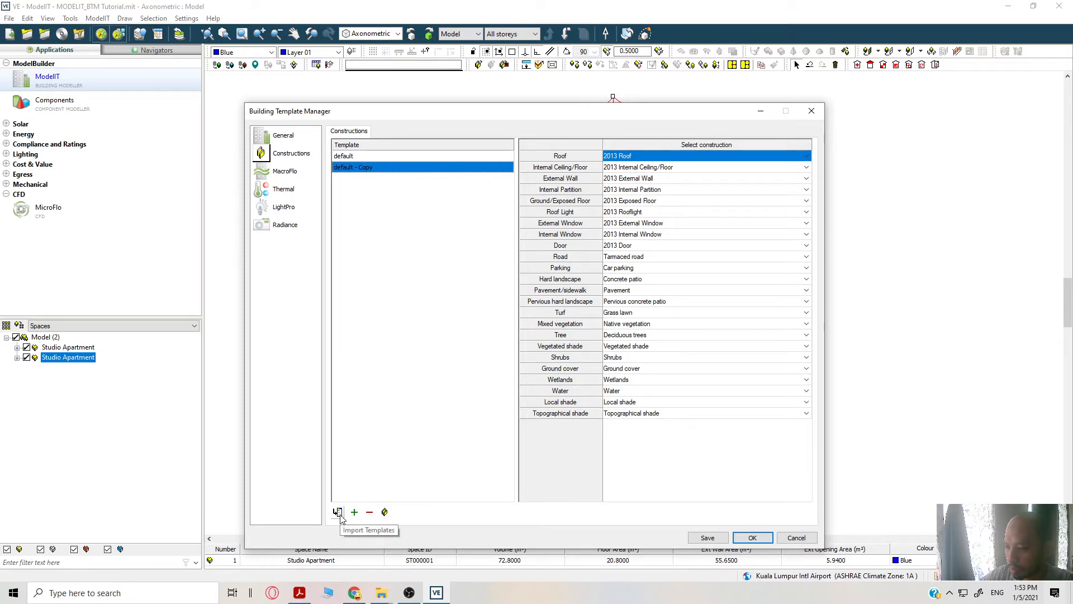
{"action": "left_click", "coordinate": [360, 158]}
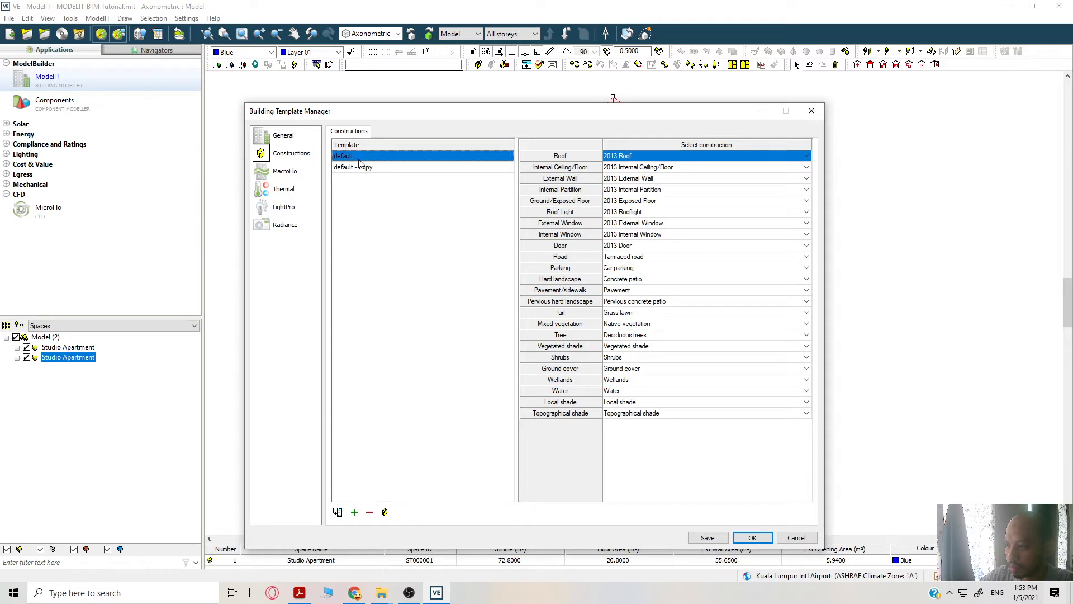
{"action": "left_click", "coordinate": [359, 167]}
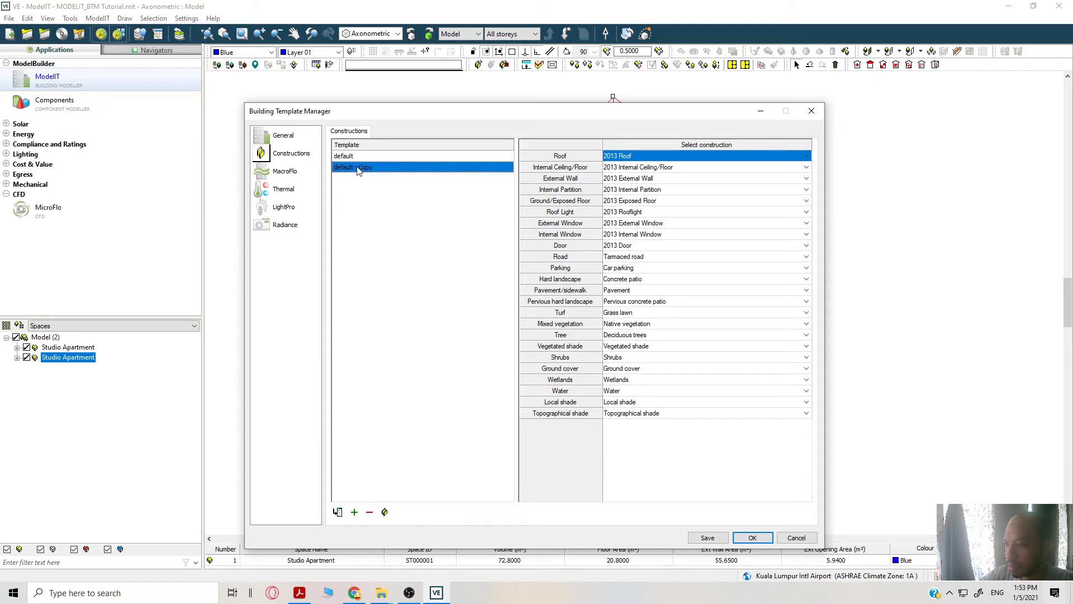
Save the template changes, view the project constructions list for the copied template, and close the list.
{"action": "left_click", "coordinate": [384, 511]}
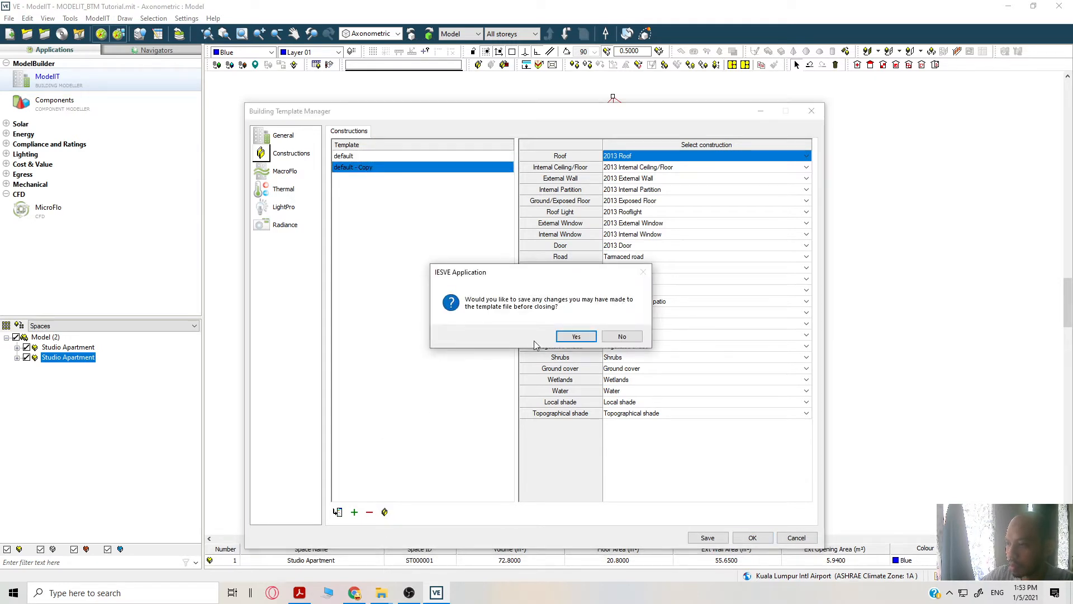
{"action": "left_click", "coordinate": [584, 337]}
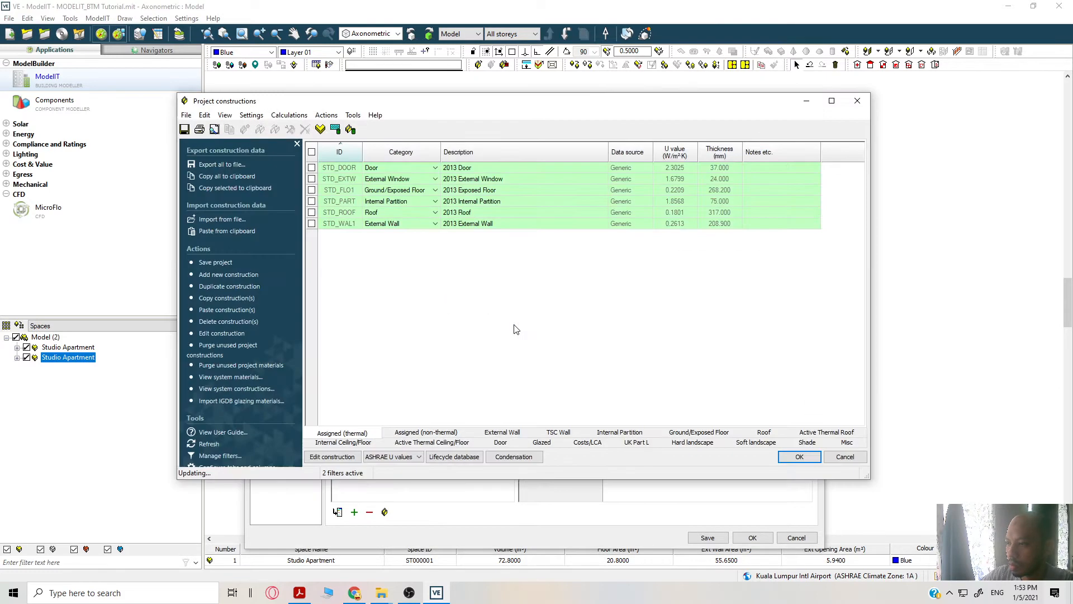
{"action": "left_click", "coordinate": [847, 458]}
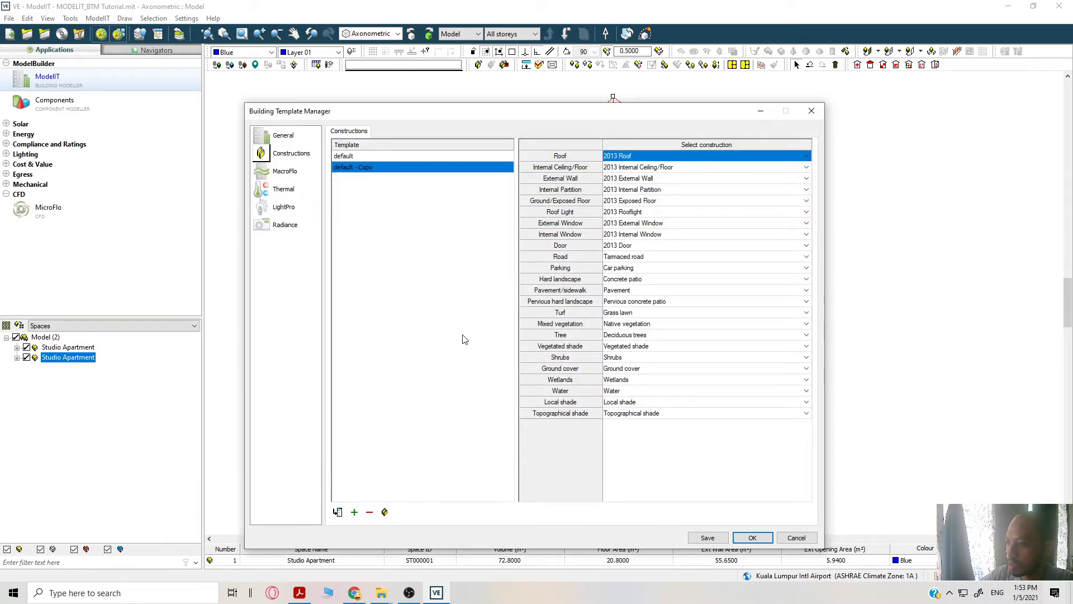
Delete the copied construction template, keeping the default one.
{"action": "left_click", "coordinate": [350, 160]}
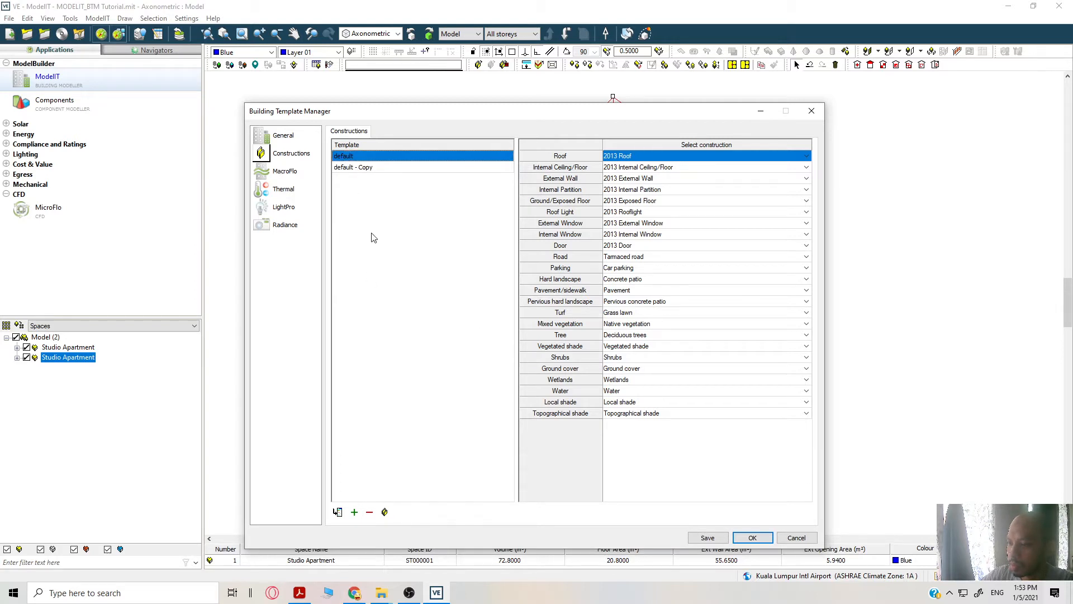
{"action": "left_click", "coordinate": [369, 512]}
{"action": "left_click", "coordinate": [612, 339]}
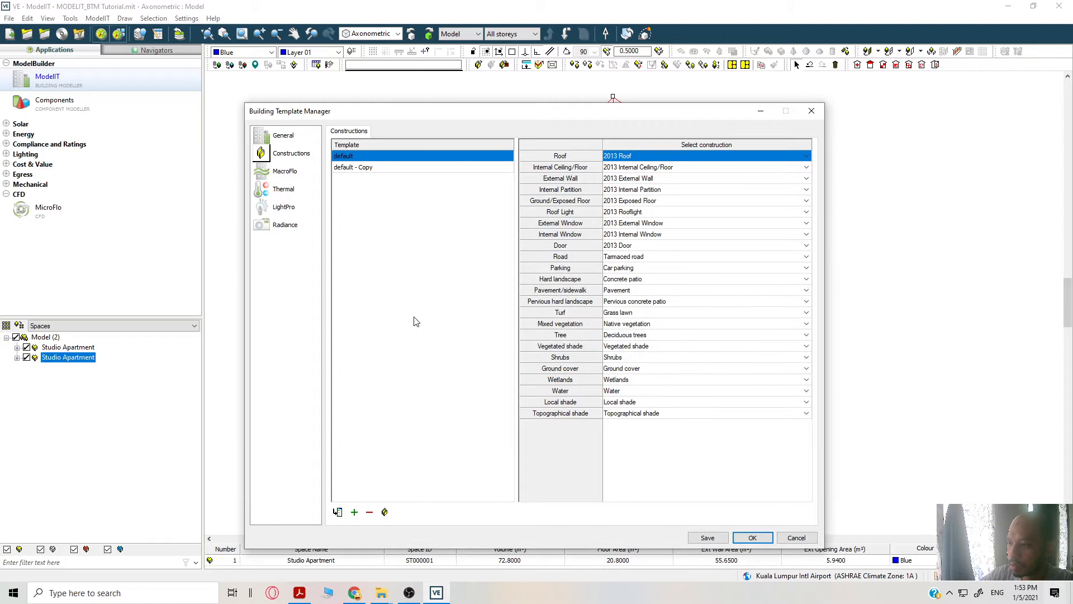
{"action": "left_click", "coordinate": [386, 170]}
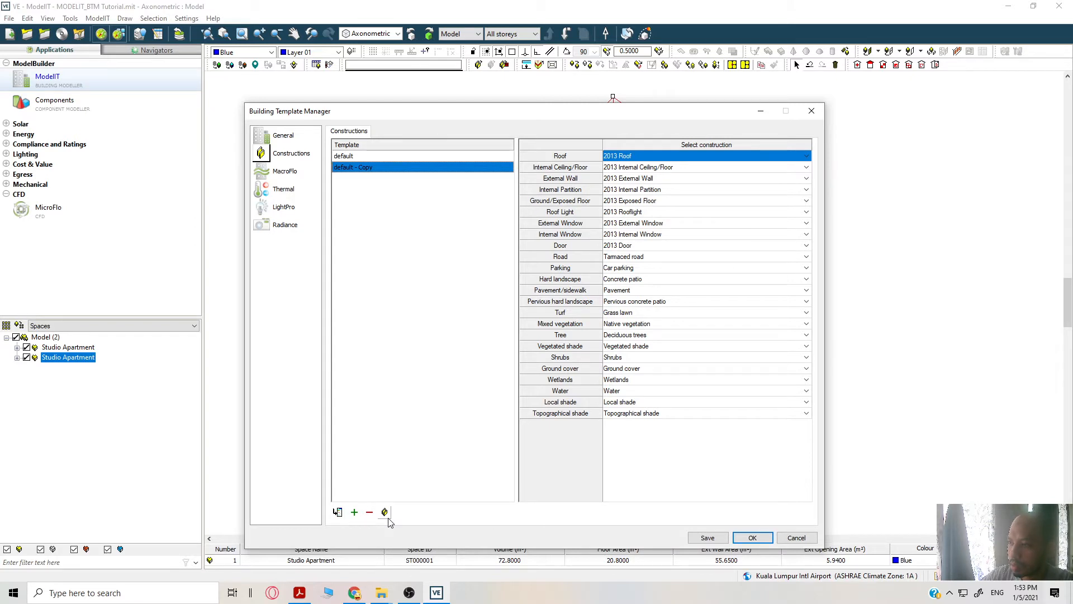
{"action": "left_click", "coordinate": [368, 513]}
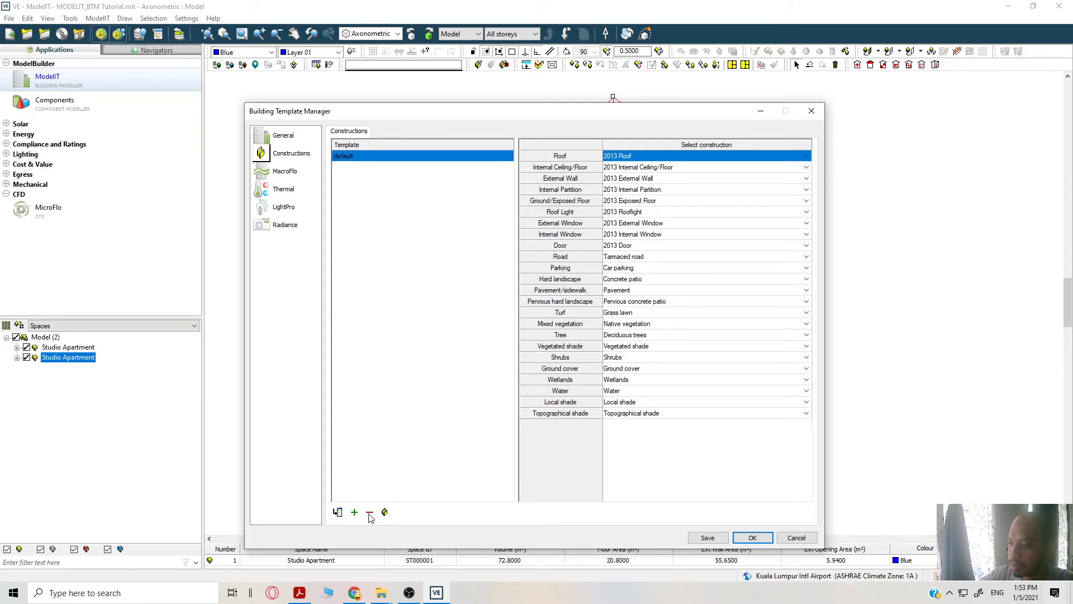
Duplicate the default construction template, save the template changes, and close the Building Template Manager.
{"action": "left_click", "coordinate": [354, 513]}
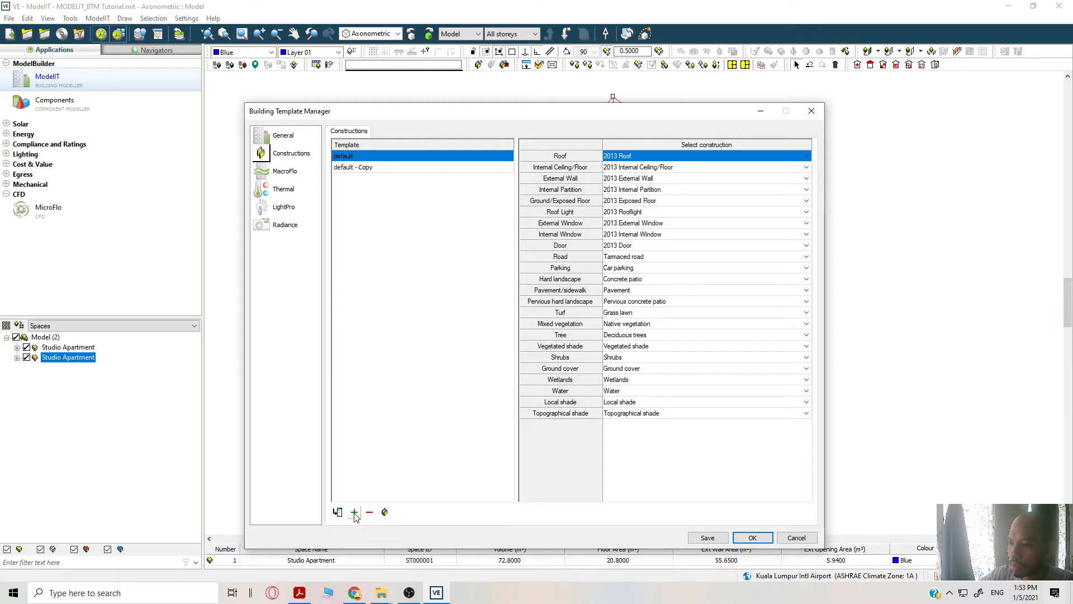
{"action": "left_click", "coordinate": [354, 169]}
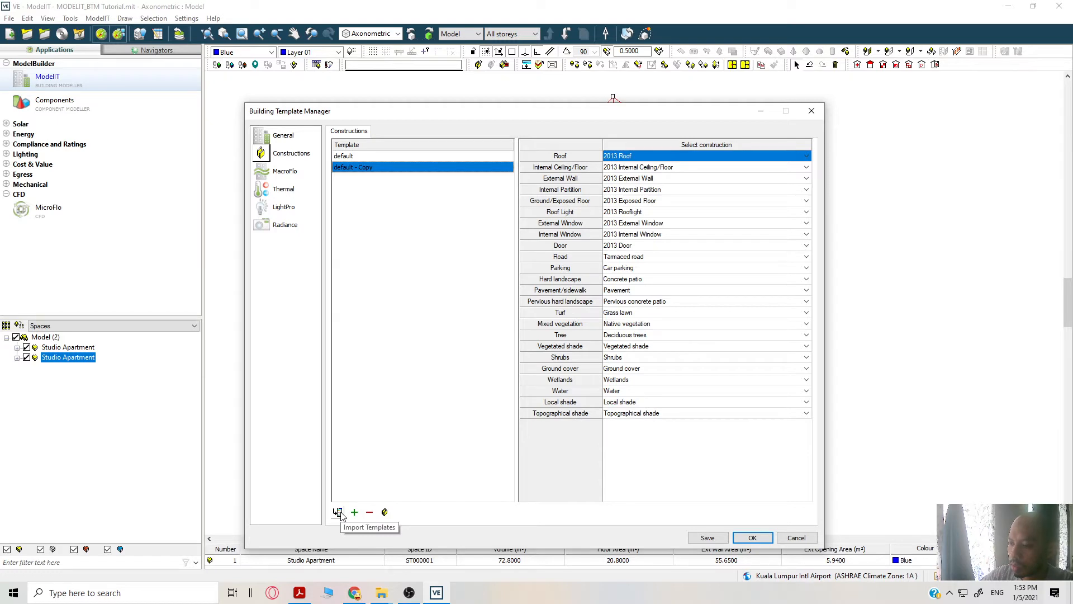
{"action": "left_click", "coordinate": [384, 512]}
{"action": "left_click", "coordinate": [581, 337]}
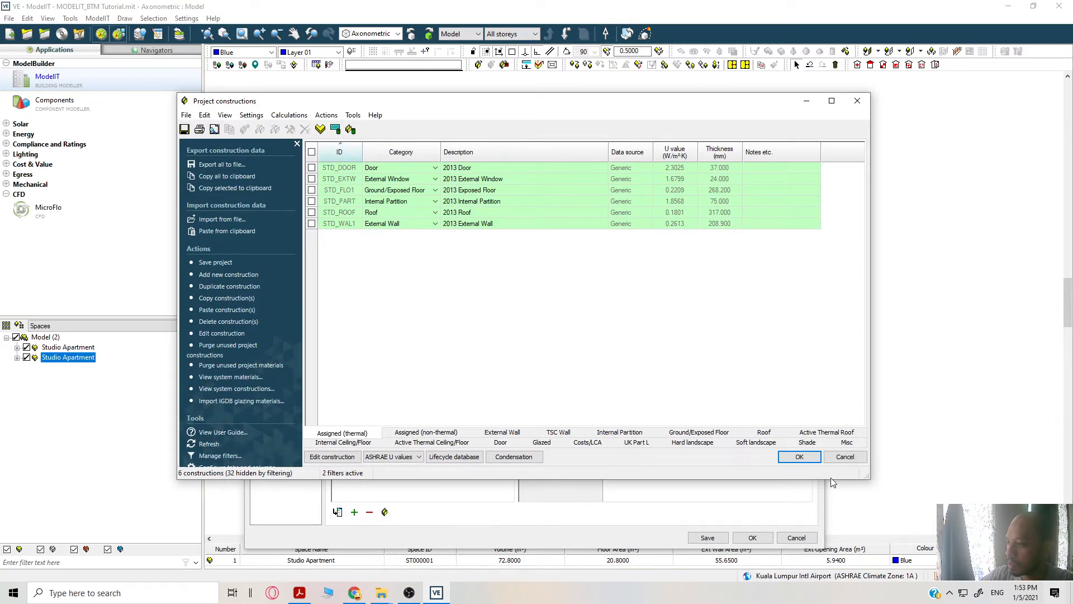
{"action": "left_click", "coordinate": [838, 458]}
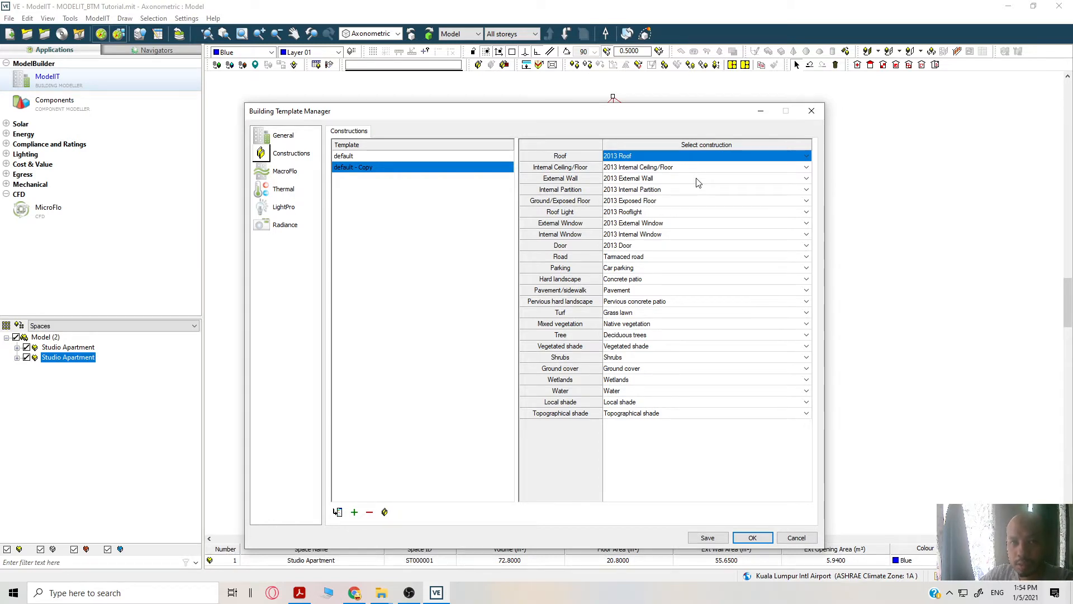
{"action": "left_click", "coordinate": [886, 320]}
{"action": "left_click", "coordinate": [800, 538]}
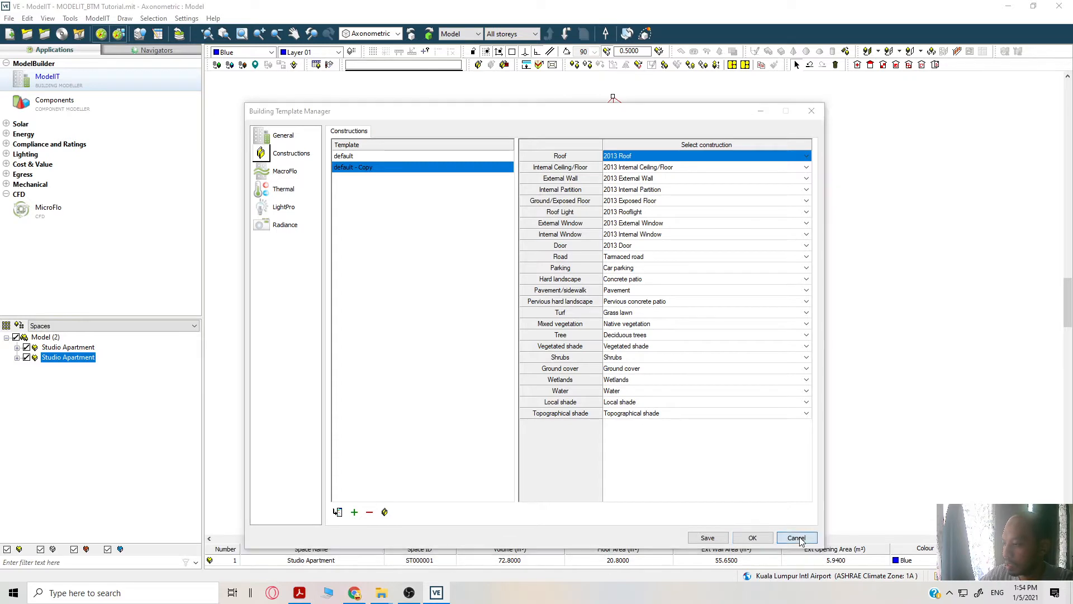
Reopen the Building Template Manager and open the project constructions list for the default - Copy construction template.
{"action": "left_click", "coordinate": [142, 36]}
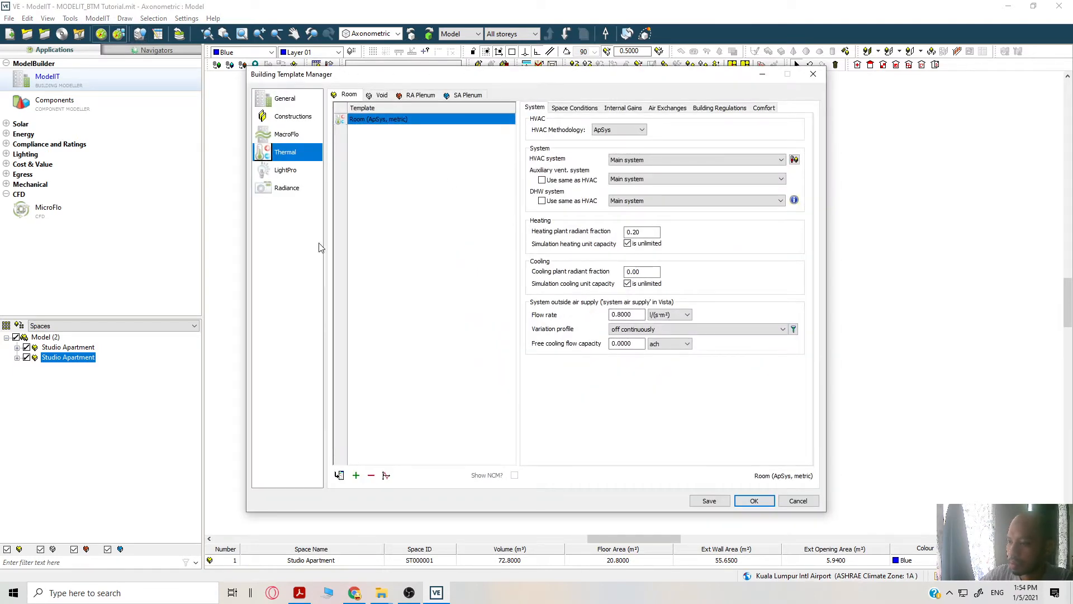
{"action": "left_click", "coordinate": [283, 102]}
{"action": "left_click", "coordinate": [284, 115]}
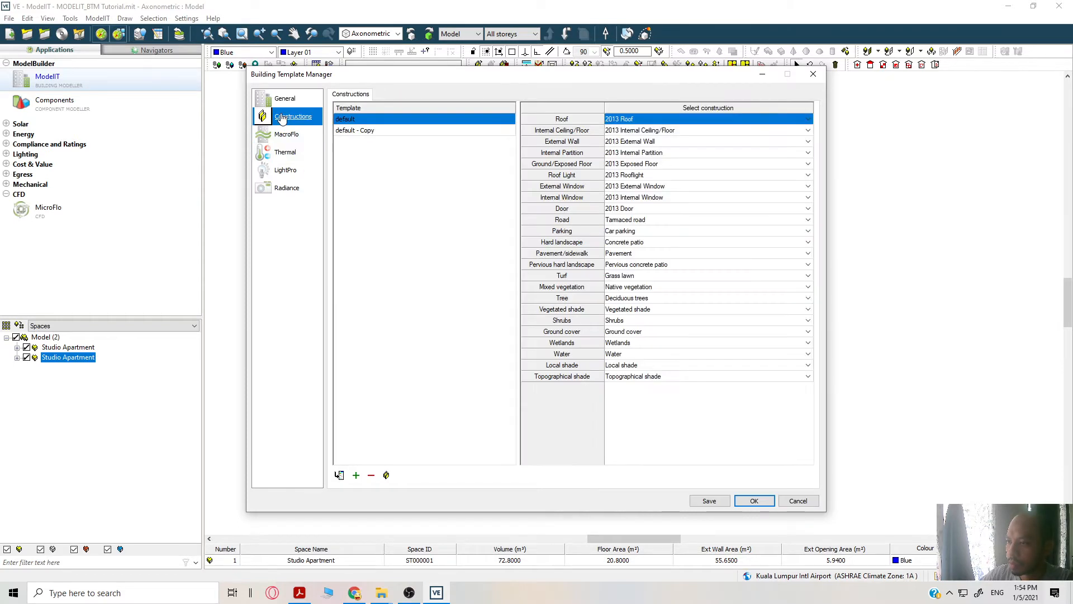
{"action": "left_click", "coordinate": [359, 133]}
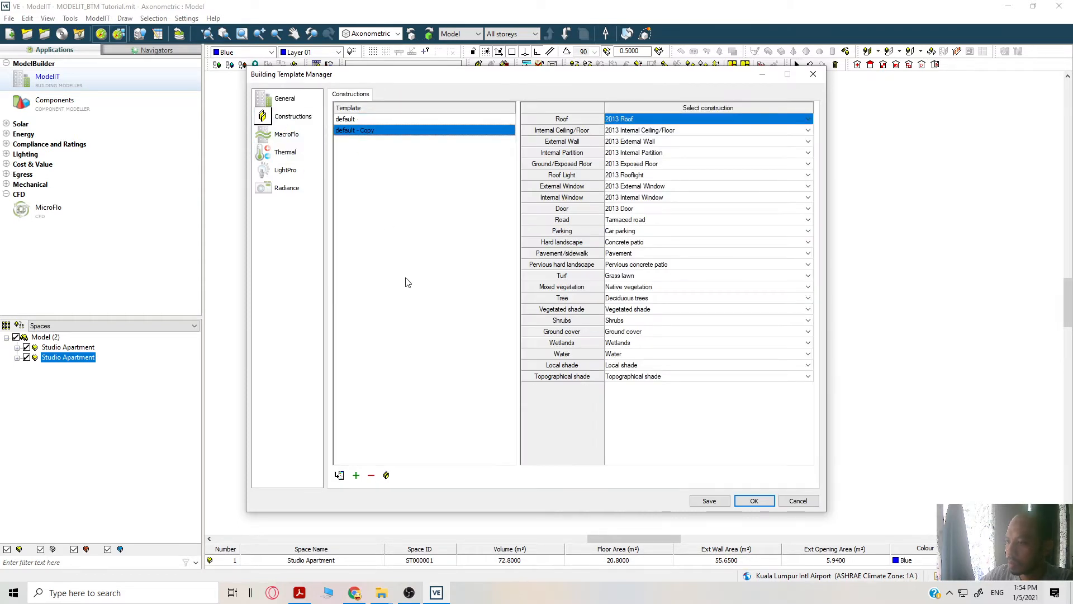
{"action": "left_click", "coordinate": [386, 475]}
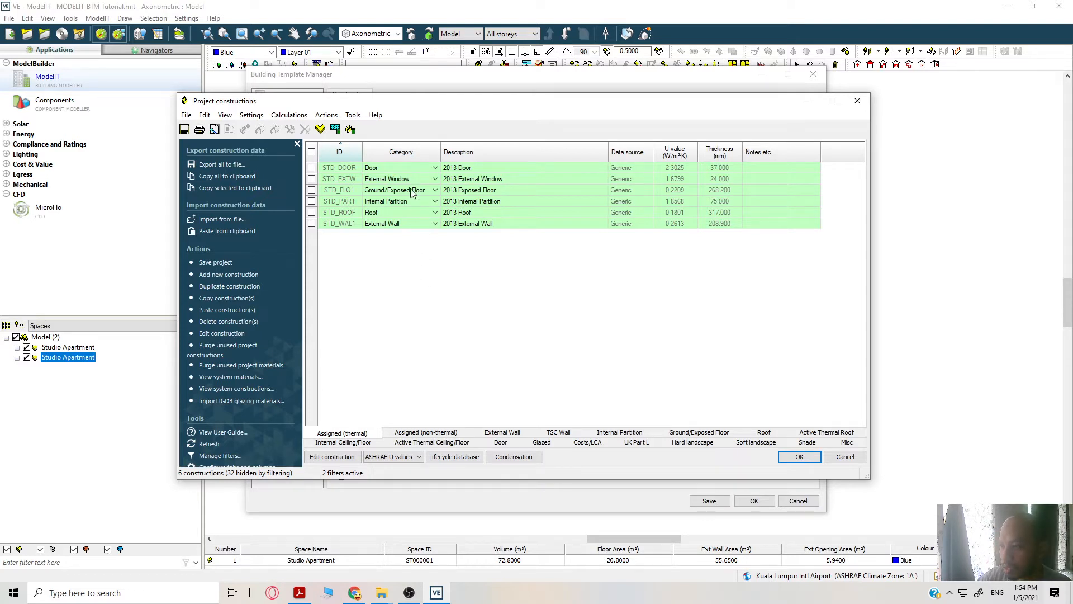
Open the 2013 External Wall construction for editing and set its description to "Malaysian Typical Brickwall".
{"action": "left_click", "coordinate": [399, 225]}
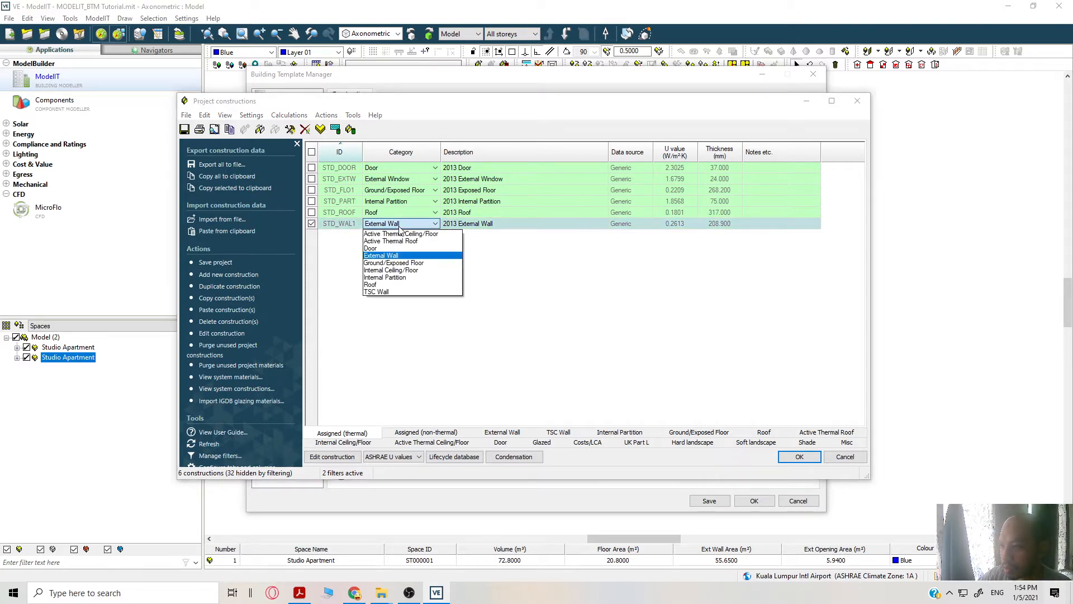
{"action": "left_click", "coordinate": [497, 225]}
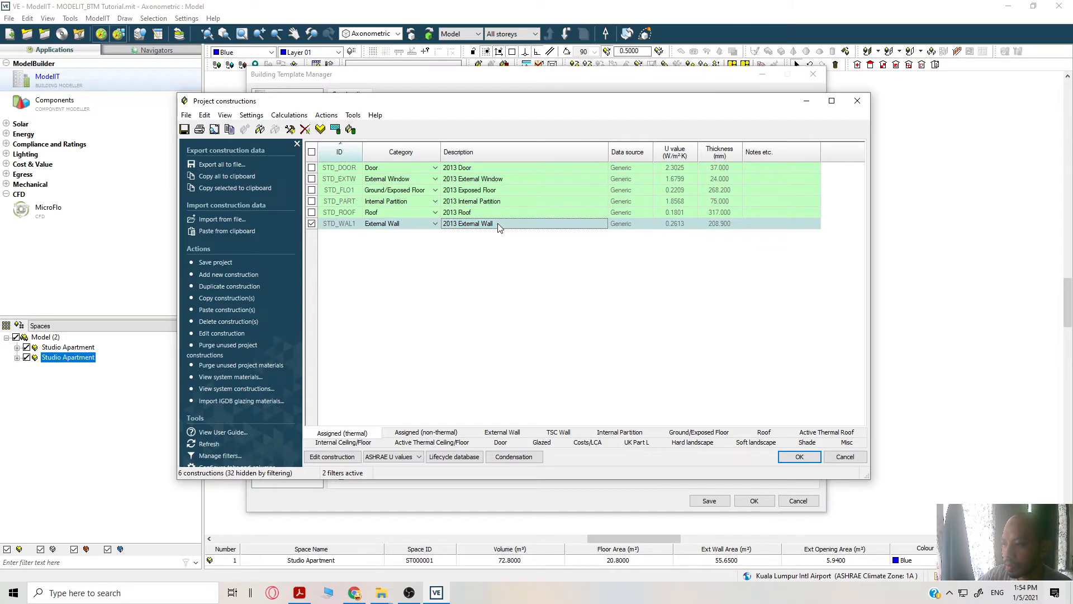
{"action": "left_click", "coordinate": [353, 458]}
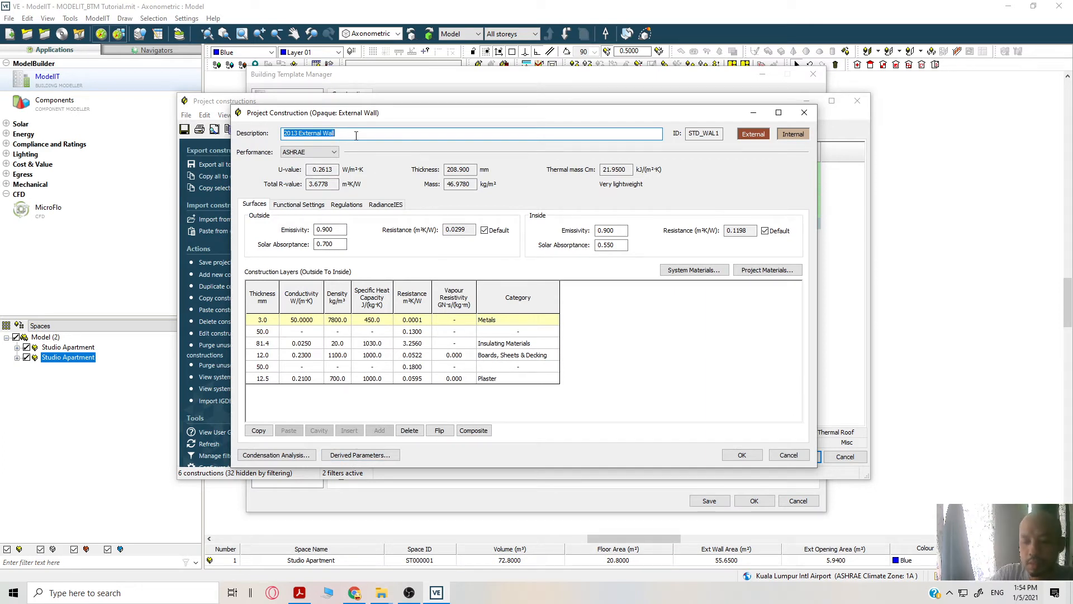
{"action": "type", "text": "Malaysian T"}
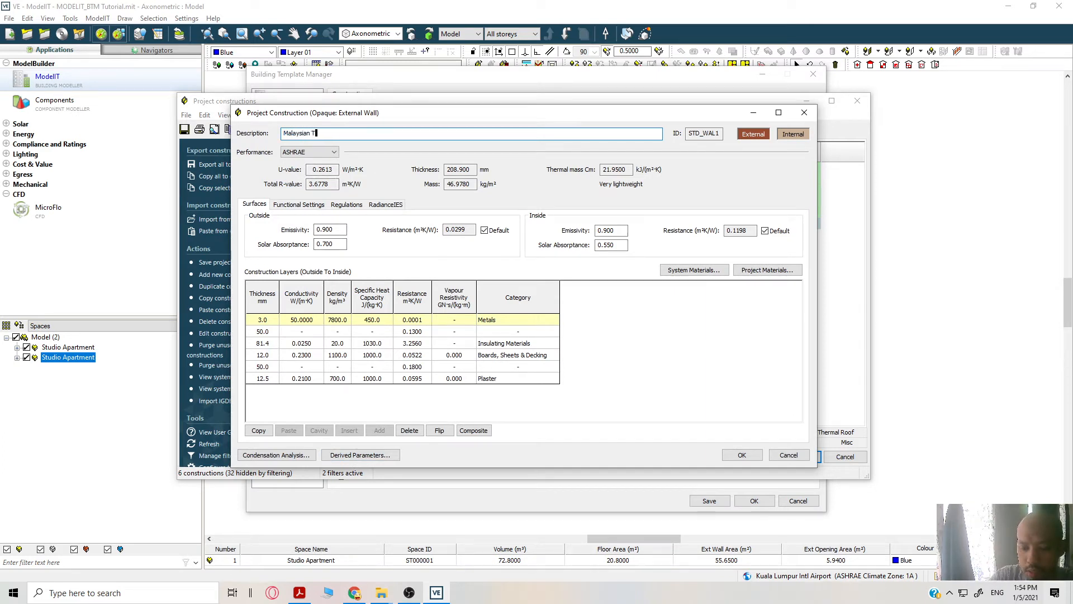
{"action": "type", "text": "ypical B"}
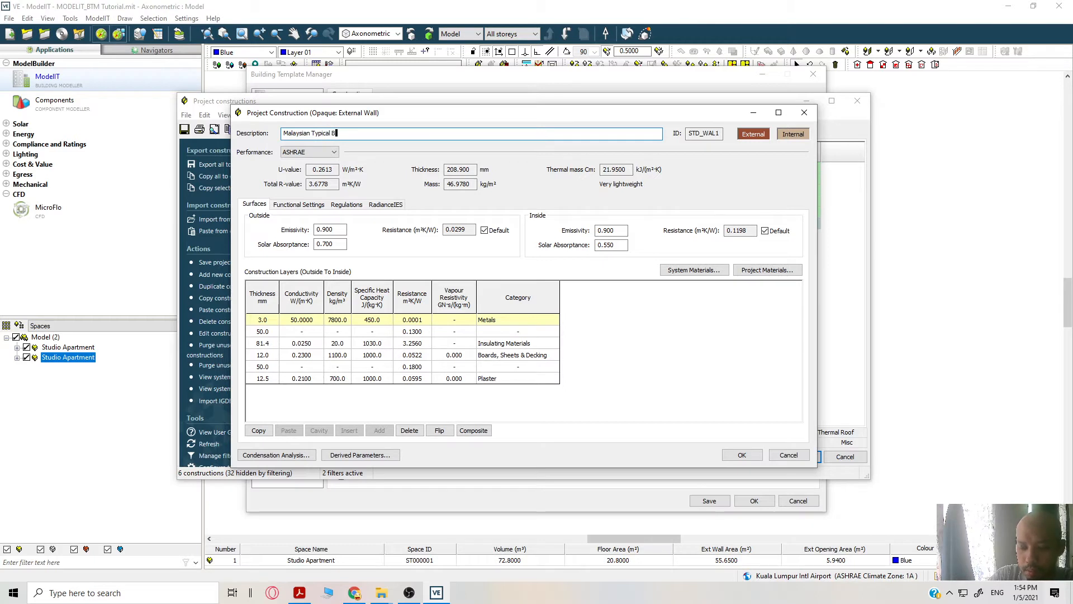
{"action": "type", "text": "roic"}
{"action": "type", "text": "c"}
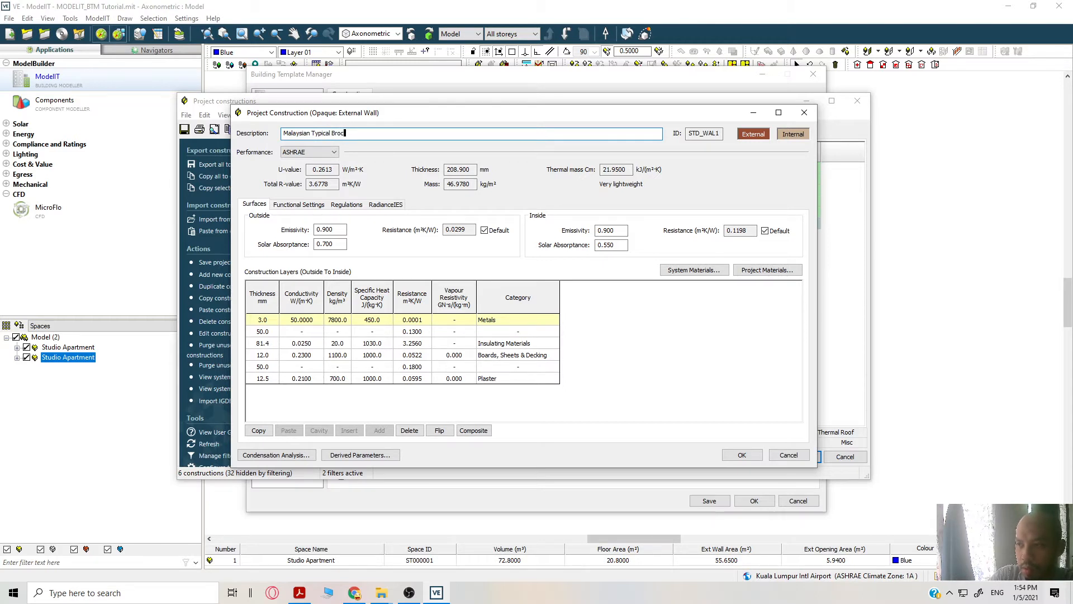
{"action": "type", "text": "ickwall"}
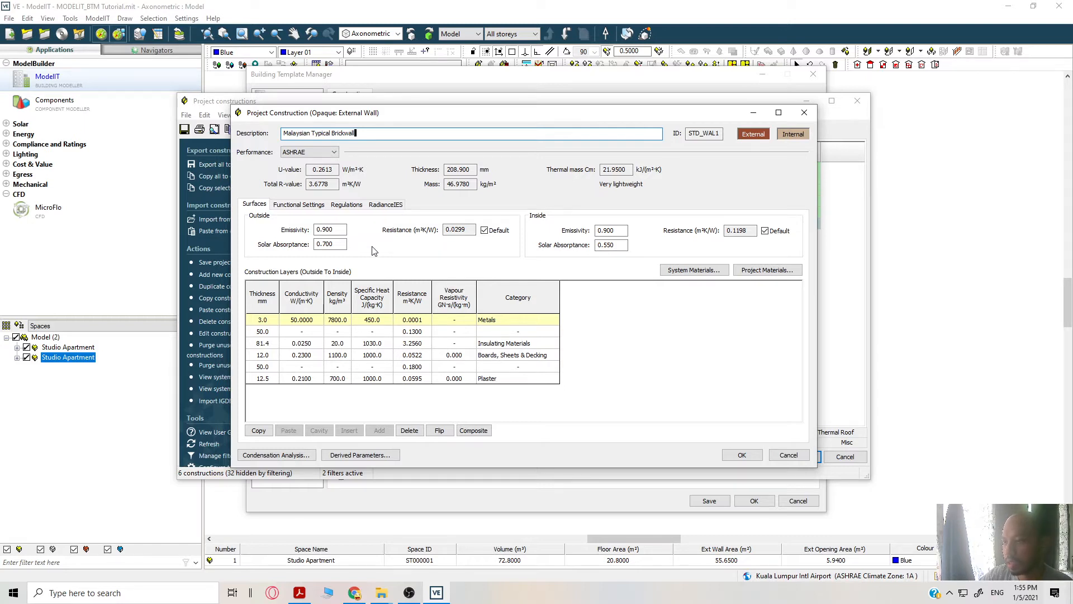
Delete all construction layers of the external wall except the outermost 3 mm metal layer.
{"action": "left_click", "coordinate": [300, 206]}
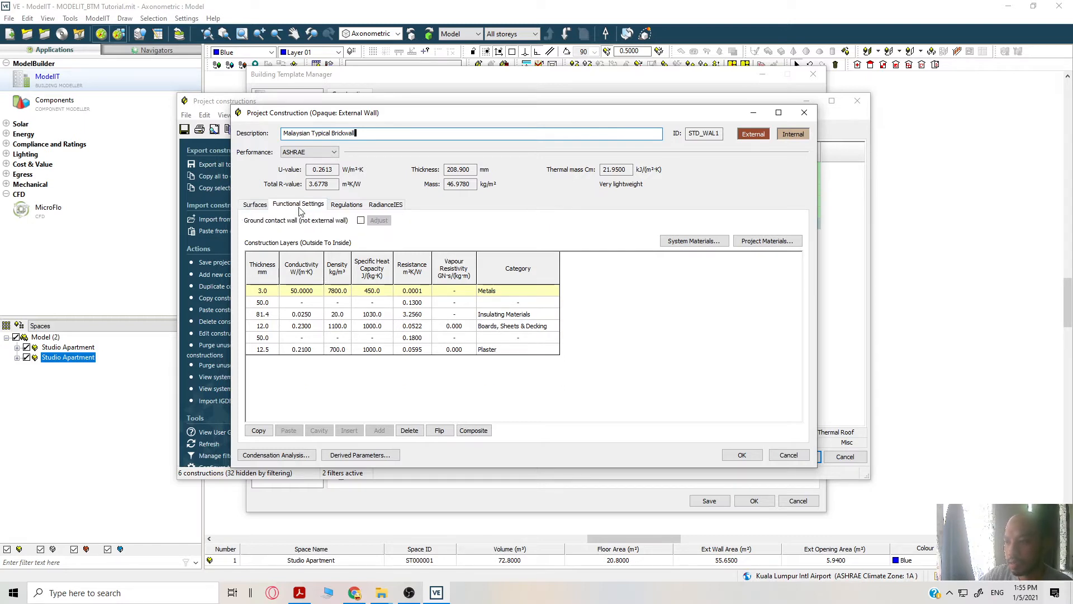
{"action": "left_click", "coordinate": [257, 206]}
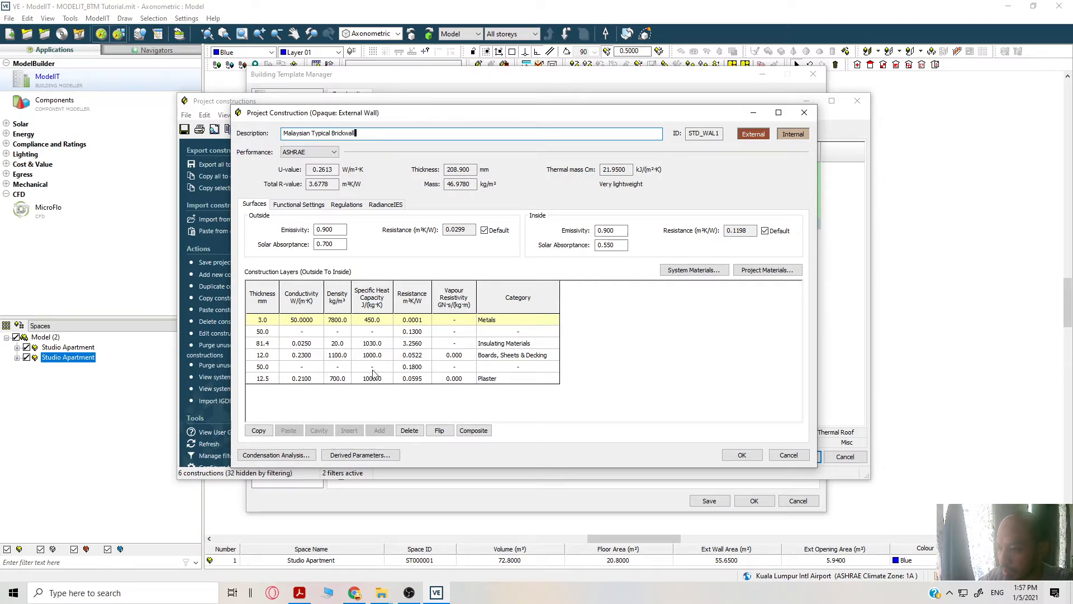
{"action": "left_click", "coordinate": [301, 383]}
{"action": "left_click", "coordinate": [409, 434]}
{"action": "left_click", "coordinate": [409, 434]}
{"action": "left_click", "coordinate": [409, 434]}
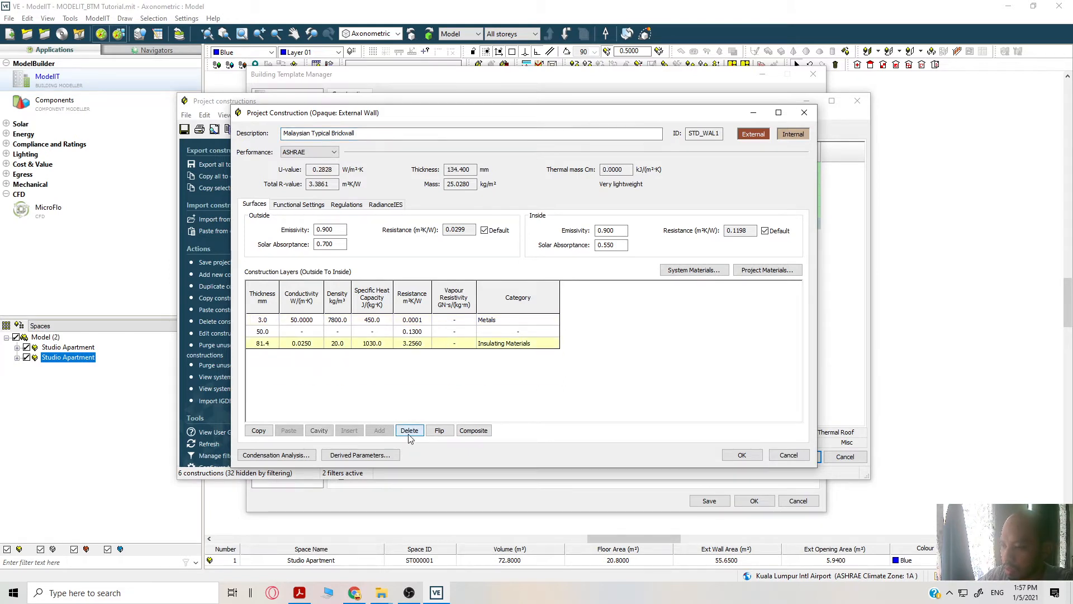
{"action": "left_click", "coordinate": [409, 431]}
{"action": "left_click", "coordinate": [409, 431]}
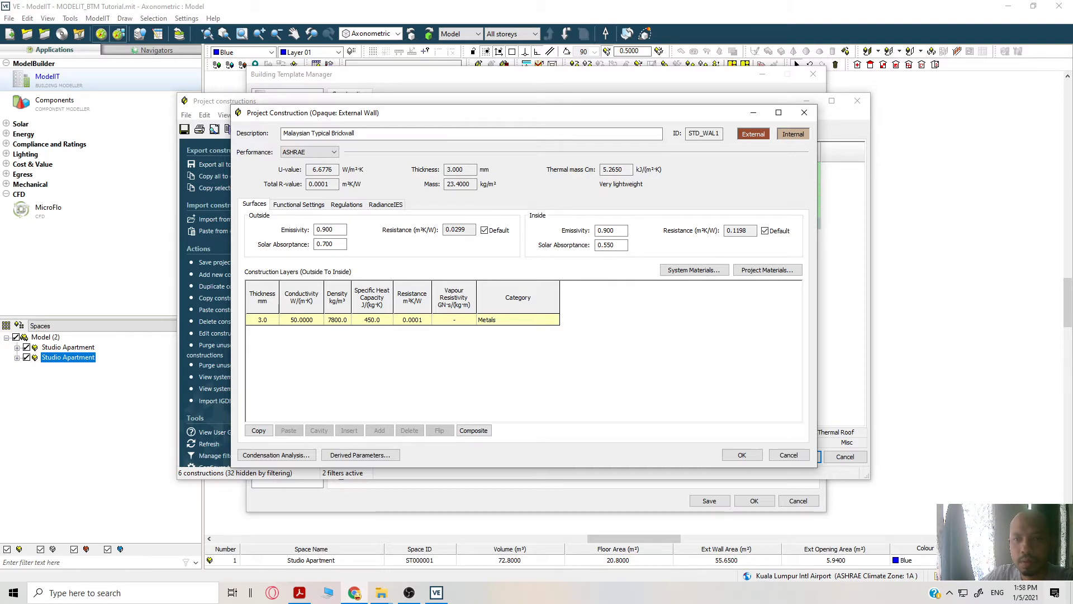
Switch to Google Chrome and examine the POLYMiX common bricks wall cross-section and its recommended layer thicknesses.
{"action": "left_click_drag", "start_coordinate": [0, 65], "coordinate": [660, 75]}
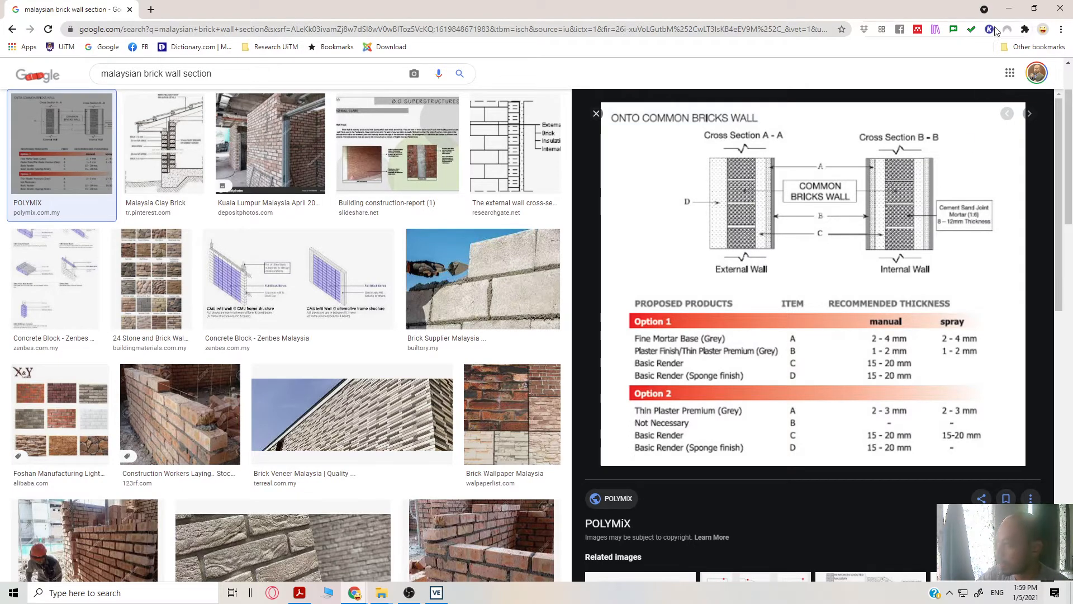
Recheck the POLYMiX common bricks wall section in Google Chrome and return to the external wall construction in VE.
{"action": "left_click", "coordinate": [1008, 8]}
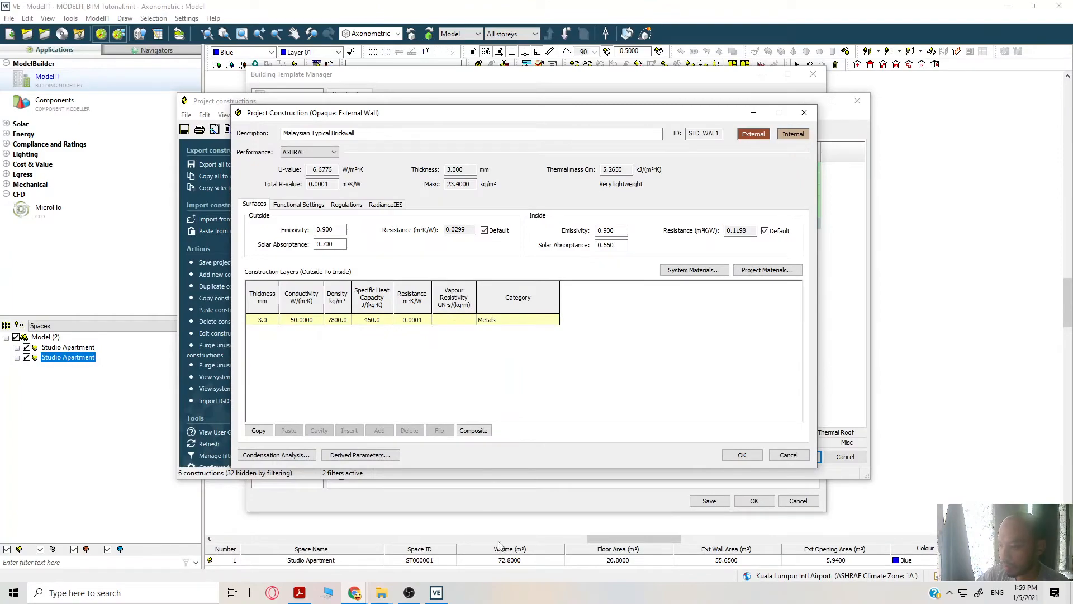
{"action": "mouse_move", "coordinate": [352, 597]}
{"action": "left_click", "coordinate": [400, 552]}
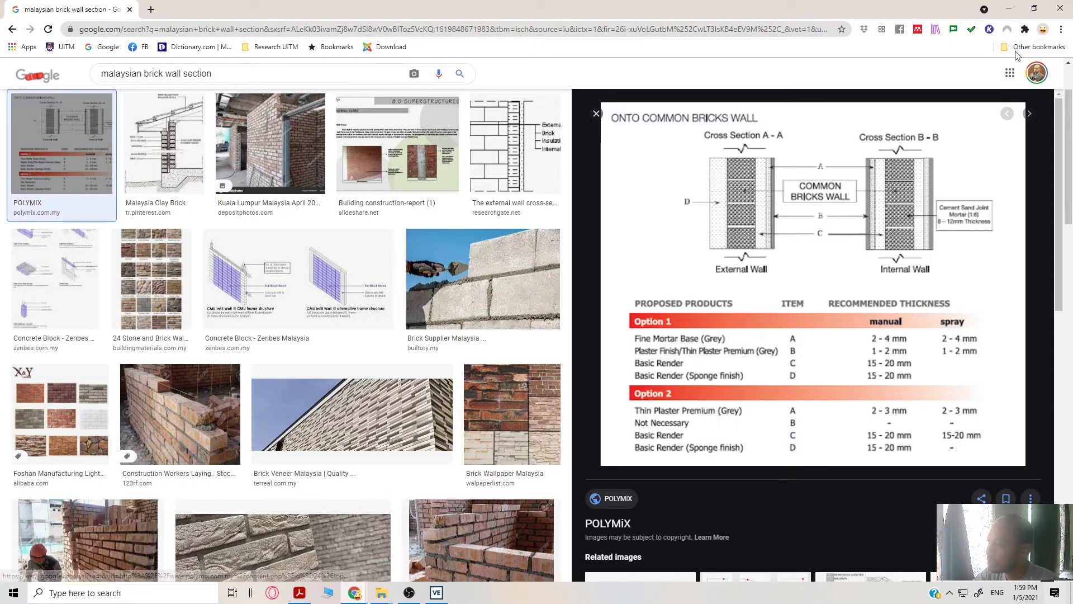
{"action": "left_click", "coordinate": [1009, 9]}
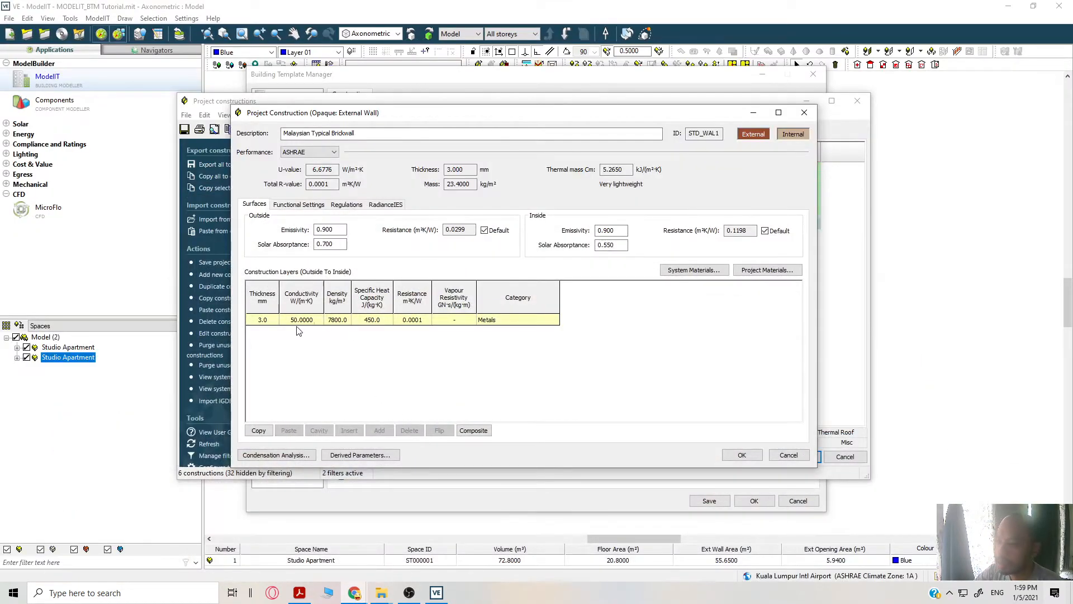
{"action": "left_click", "coordinate": [270, 320]}
{"action": "right_click", "coordinate": [270, 322]}
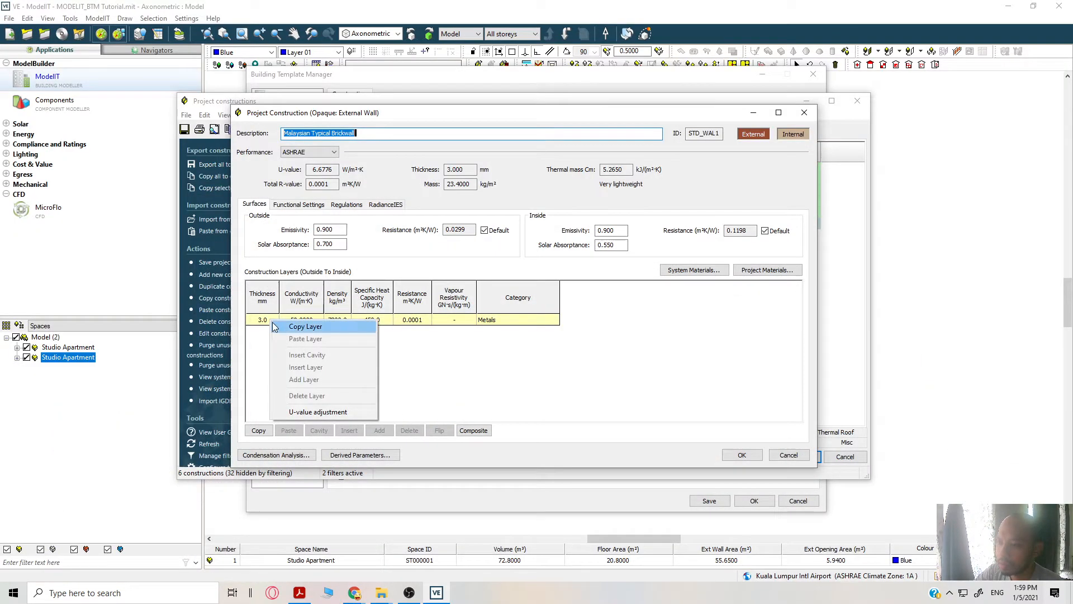
{"action": "left_click", "coordinate": [445, 323]}
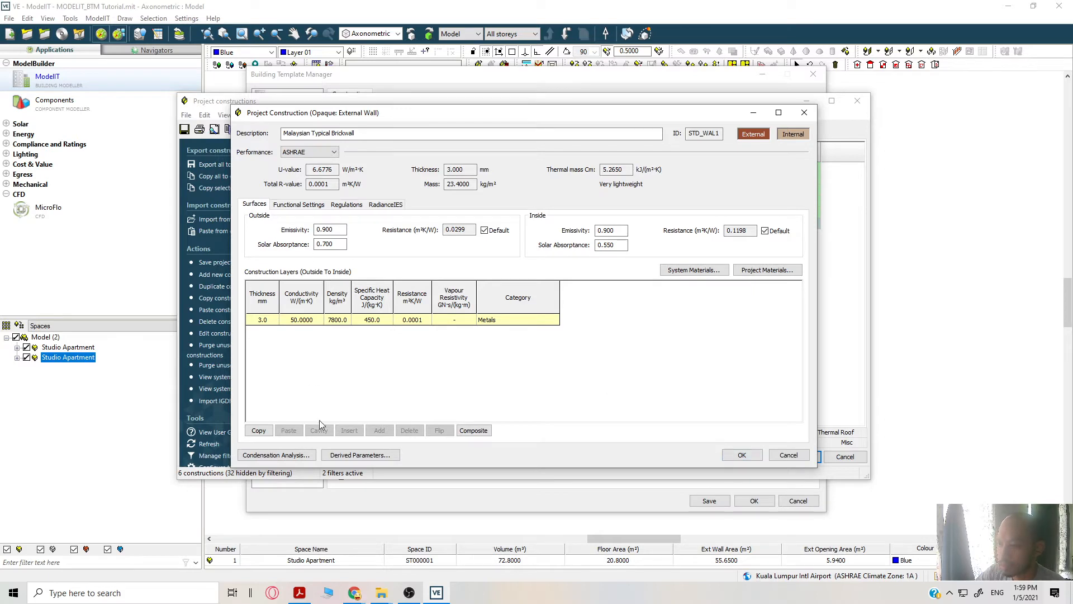
{"action": "left_click", "coordinate": [263, 431]}
Replace the metal layer with the EXTERNAL RENDERING material from the Screeds & Renders category of the system materials.
{"action": "left_click", "coordinate": [679, 270]}
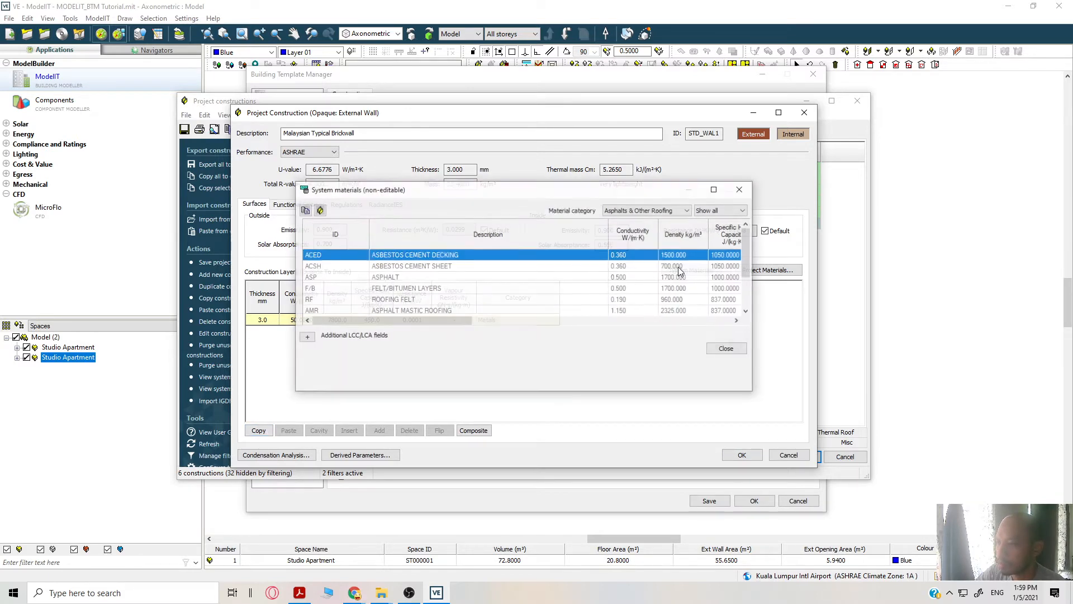
{"action": "left_click", "coordinate": [671, 211]}
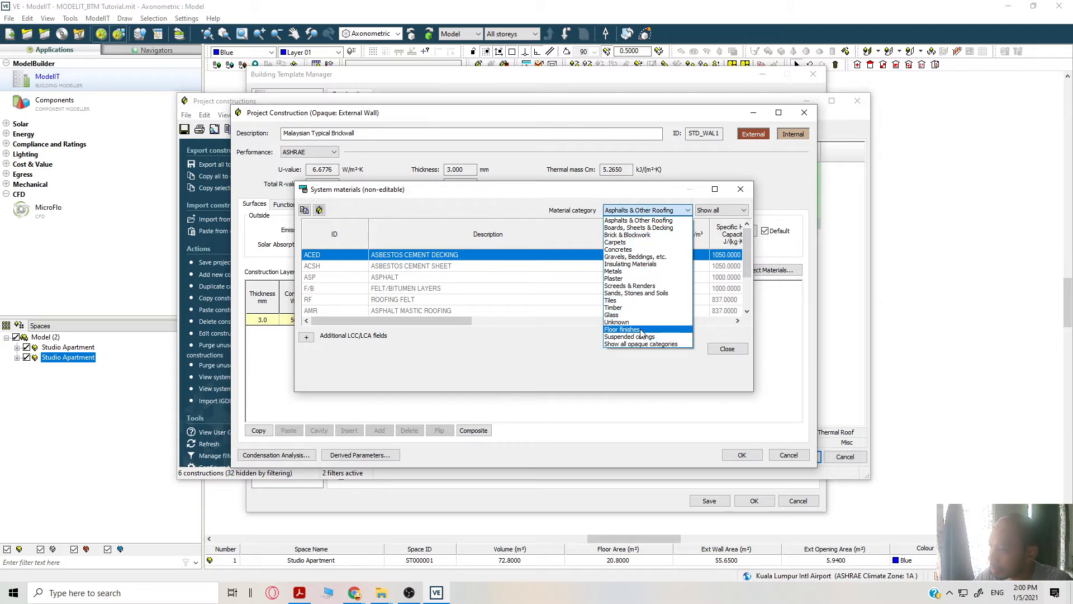
{"action": "left_click", "coordinate": [637, 286]}
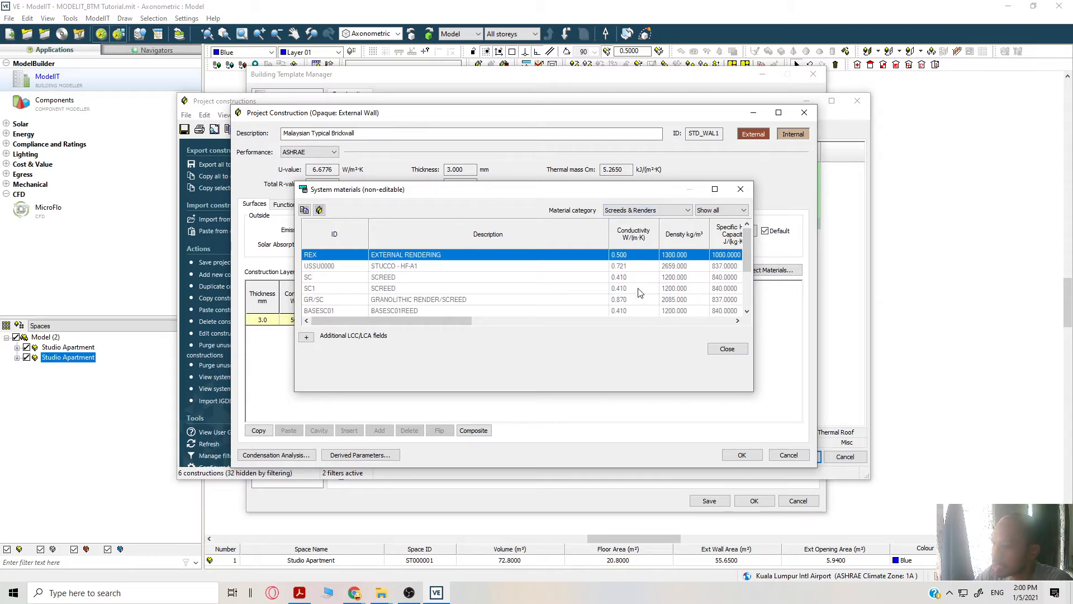
{"action": "left_click", "coordinate": [500, 277]}
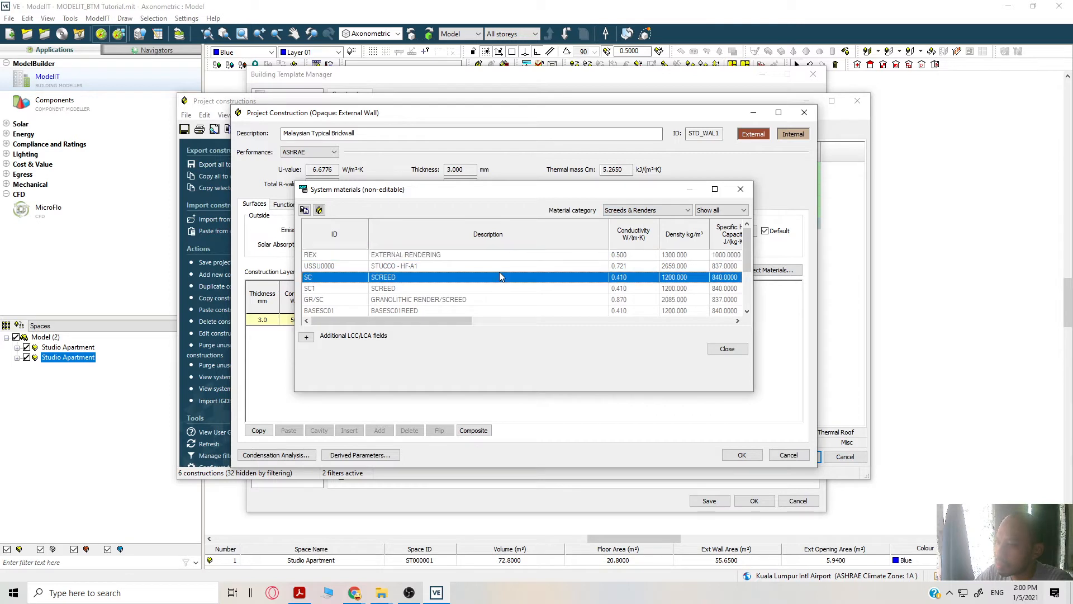
{"action": "left_click", "coordinate": [503, 256]}
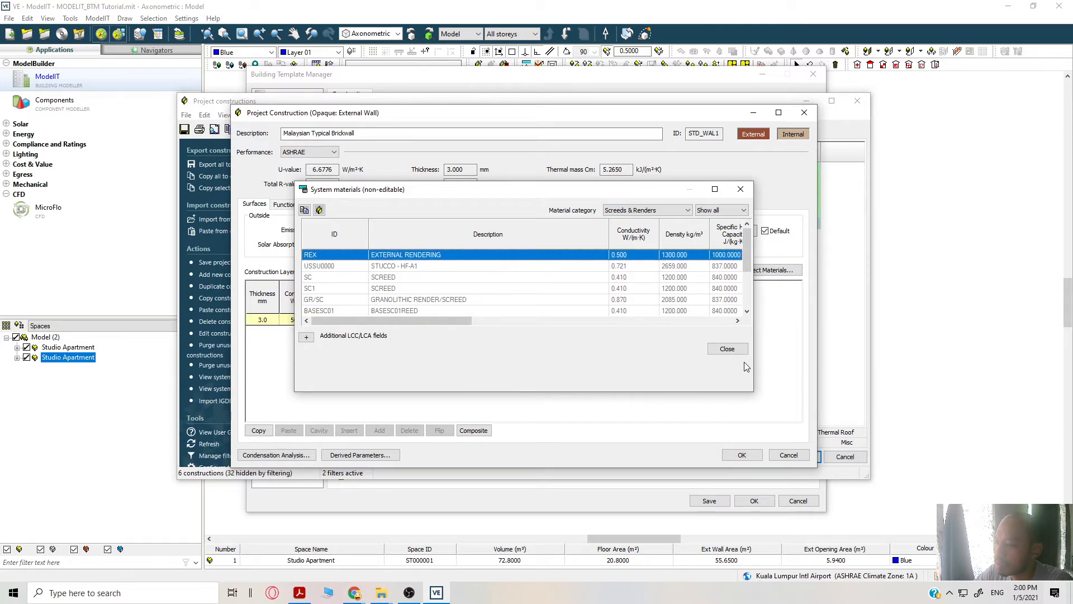
{"action": "left_click", "coordinate": [304, 211]}
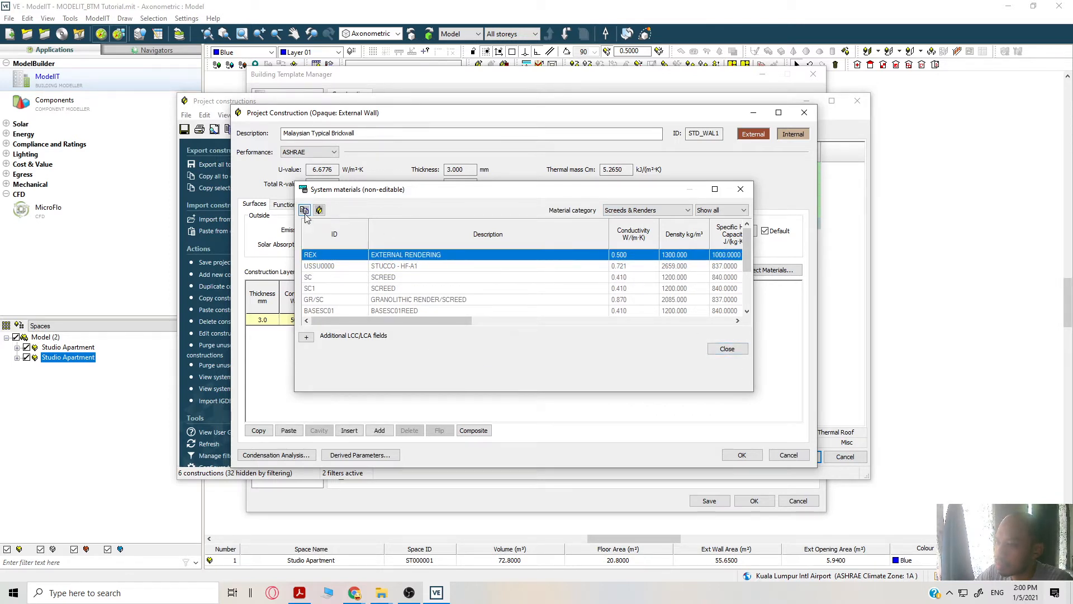
{"action": "left_click", "coordinate": [727, 350]}
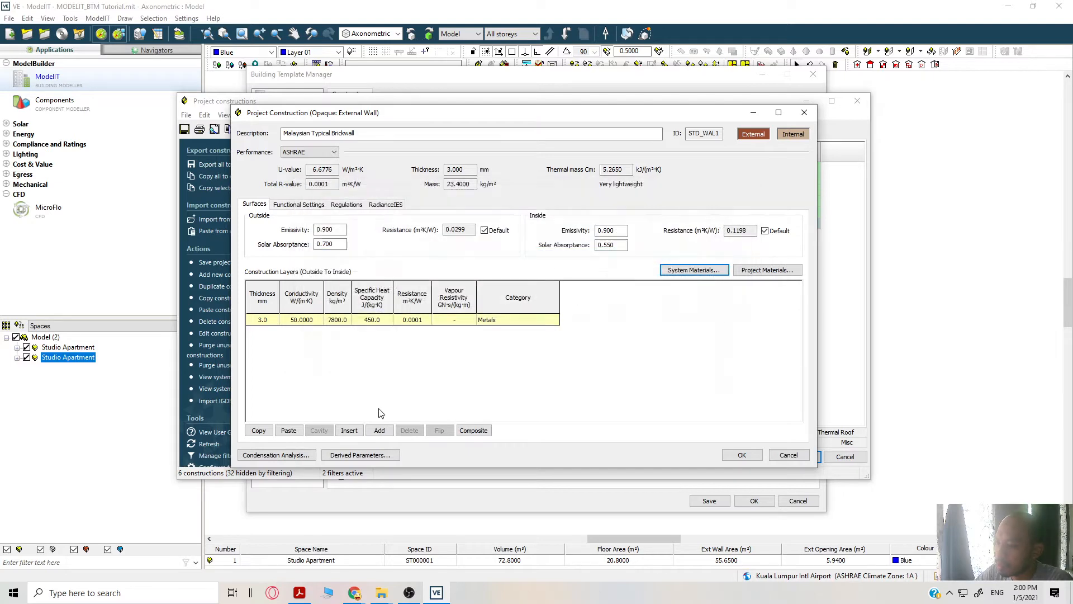
{"action": "left_click", "coordinate": [289, 430]}
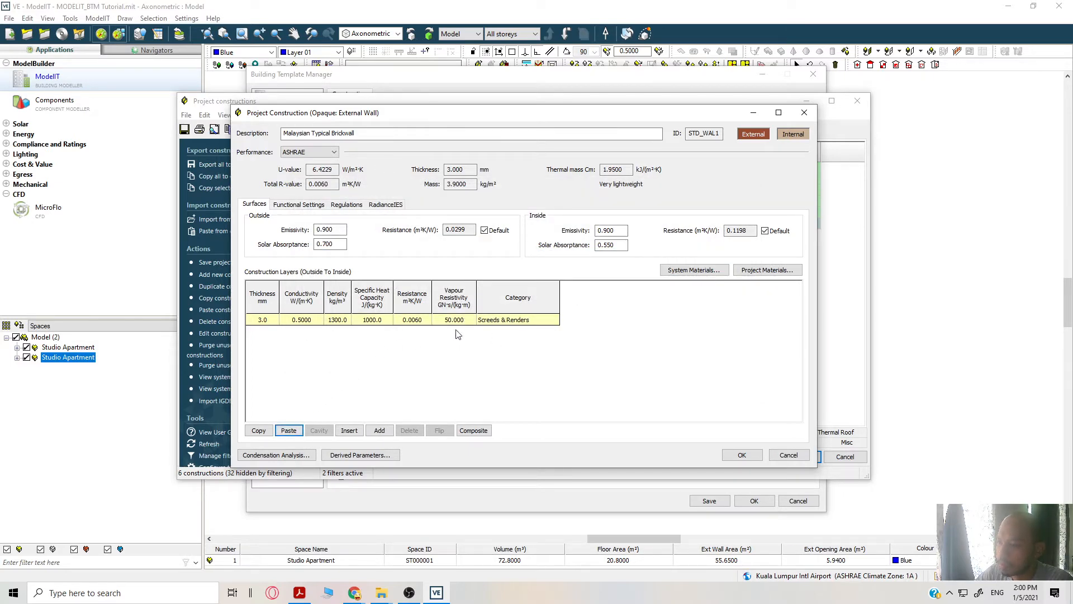
Check the recommended render thickness in Google Chrome and set the external rendering layer's thickness to 15 mm in VE.
{"action": "mouse_move", "coordinate": [355, 593]}
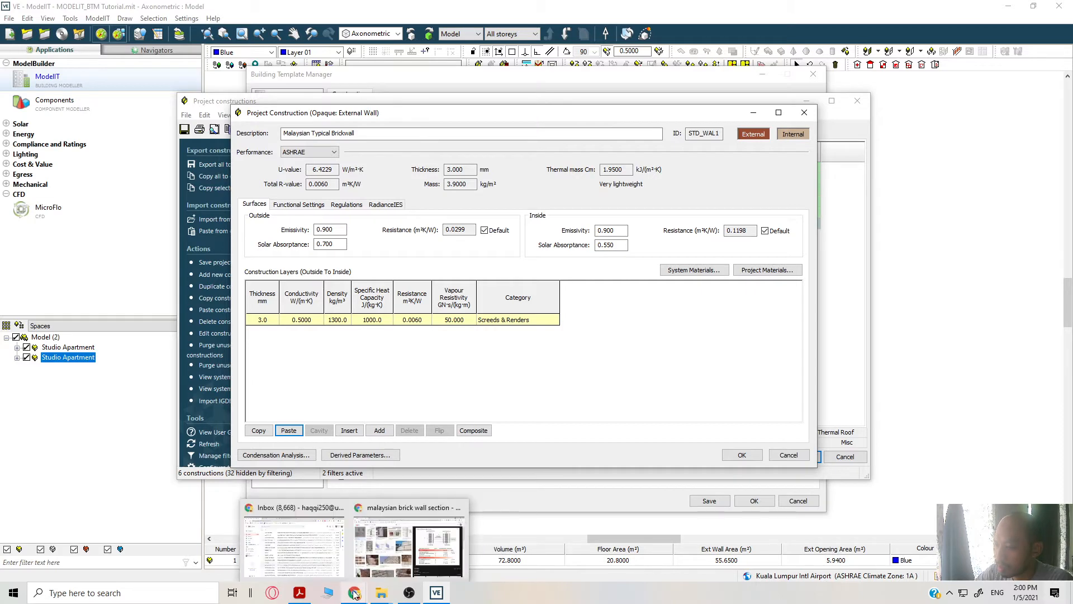
{"action": "left_click", "coordinate": [433, 560]}
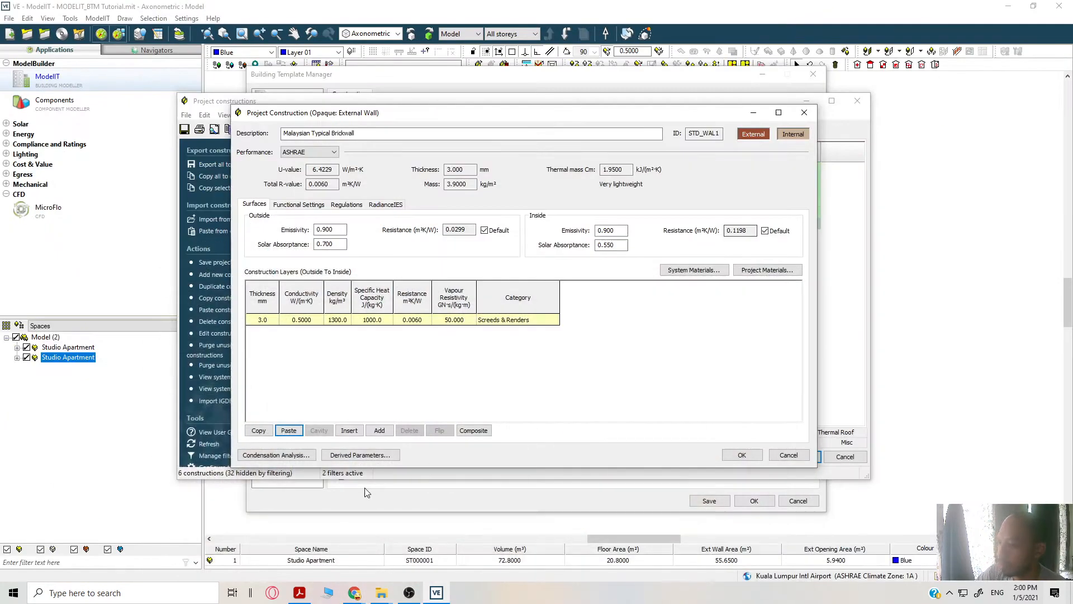
{"action": "right_click", "coordinate": [266, 320]}
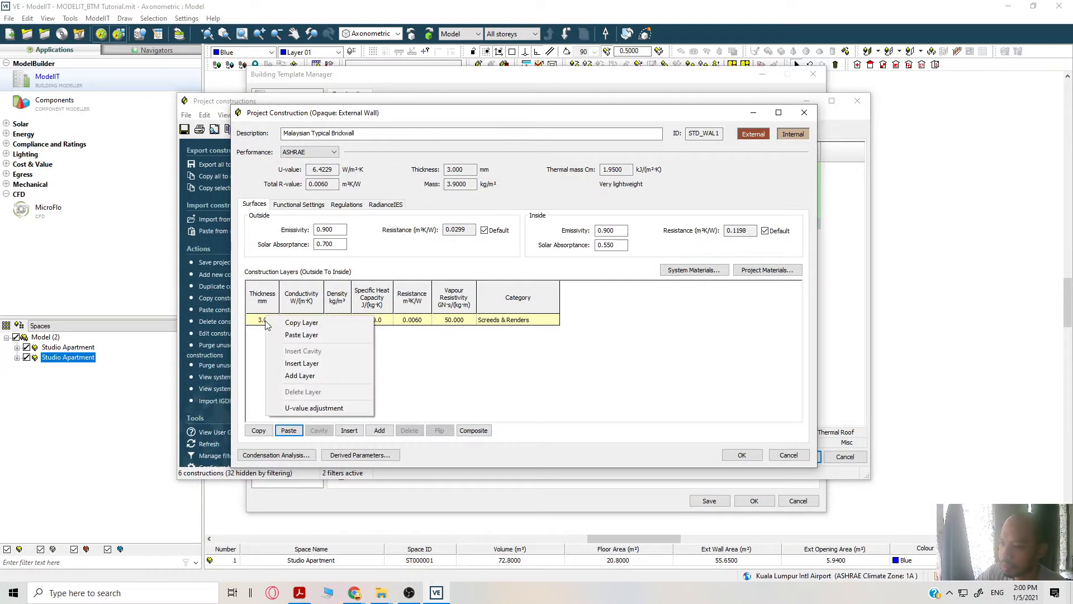
{"action": "key", "text": "Escape"}
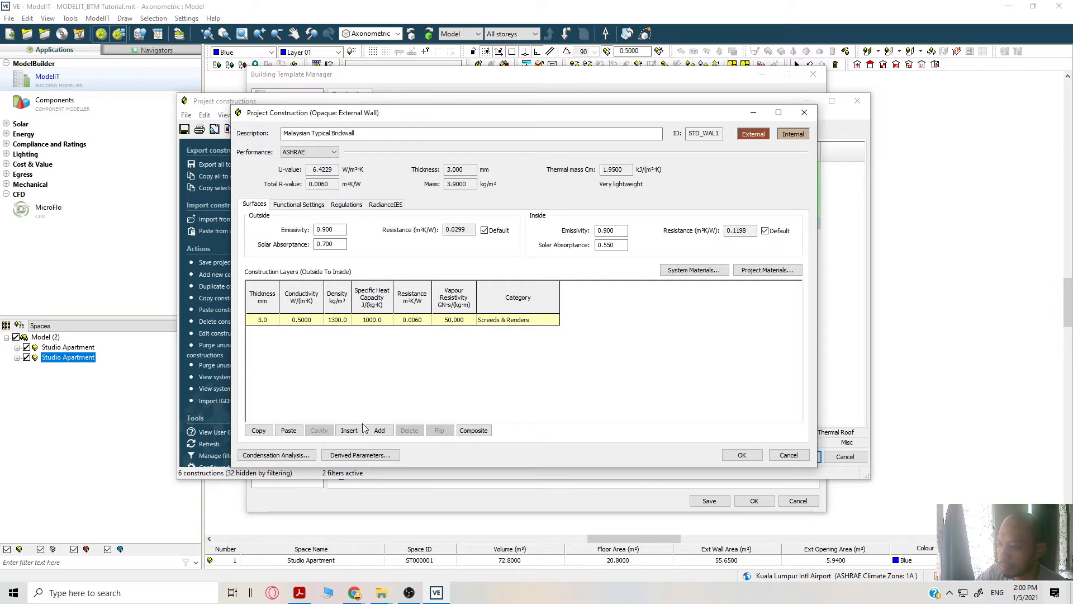
{"action": "double_click", "coordinate": [262, 320]}
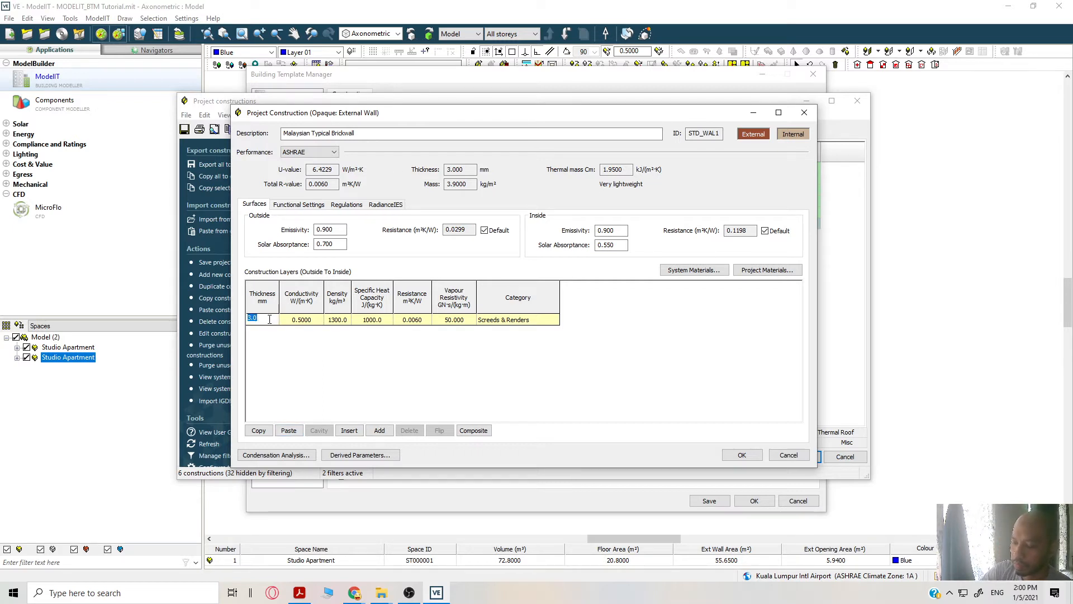
{"action": "left_click", "coordinate": [345, 337]}
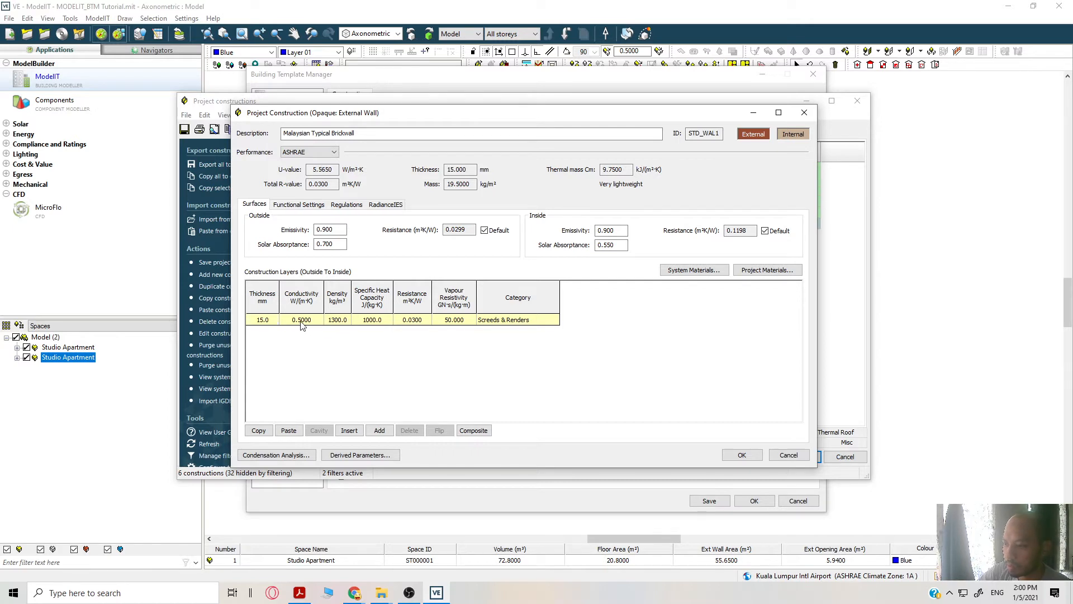
Examine the editable conductivity, density, specific heat capacity, vapour resistivity and category values of the render layer.
{"action": "double_click", "coordinate": [302, 321]}
{"action": "double_click", "coordinate": [337, 320]}
{"action": "left_click", "coordinate": [372, 320]}
{"action": "double_click", "coordinate": [372, 320]}
{"action": "left_click", "coordinate": [417, 327]}
{"action": "double_click", "coordinate": [474, 320]}
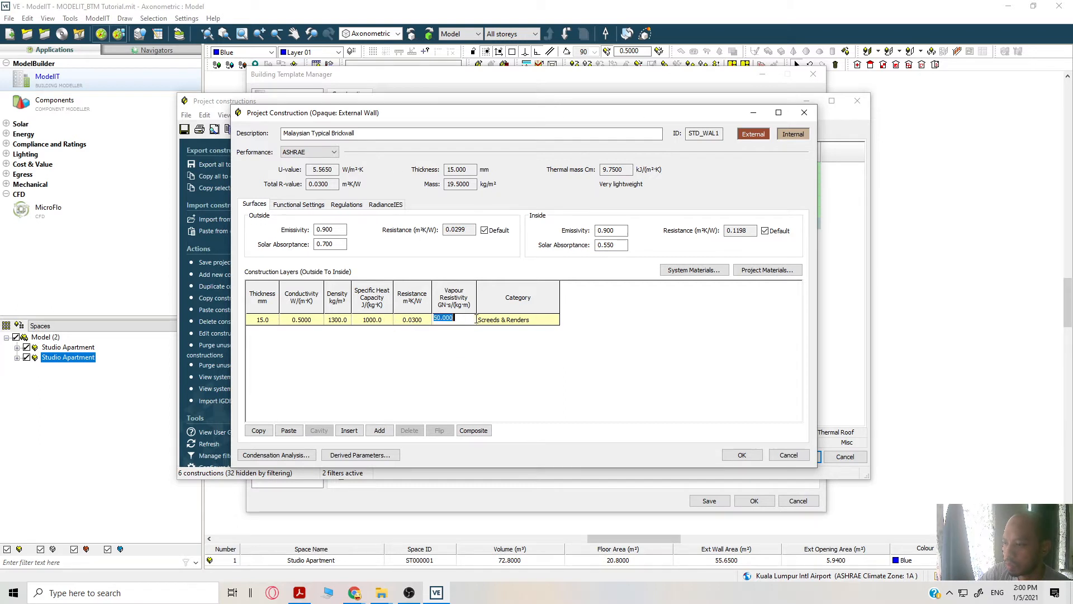
{"action": "left_click", "coordinate": [509, 325]}
{"action": "left_click", "coordinate": [518, 324]}
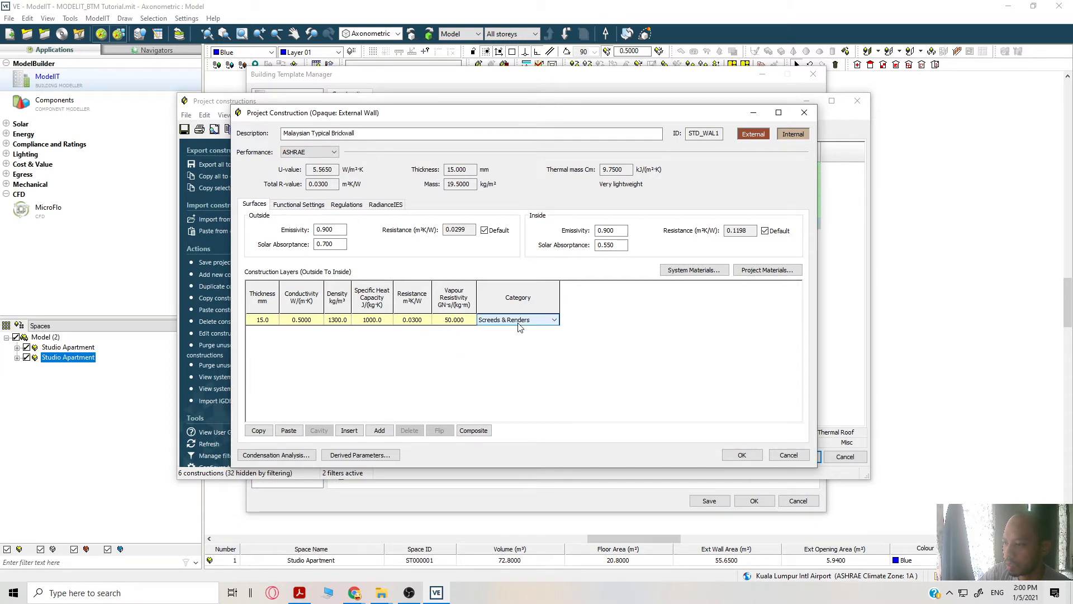
{"action": "left_click", "coordinate": [550, 320]}
{"action": "left_click", "coordinate": [586, 318]}
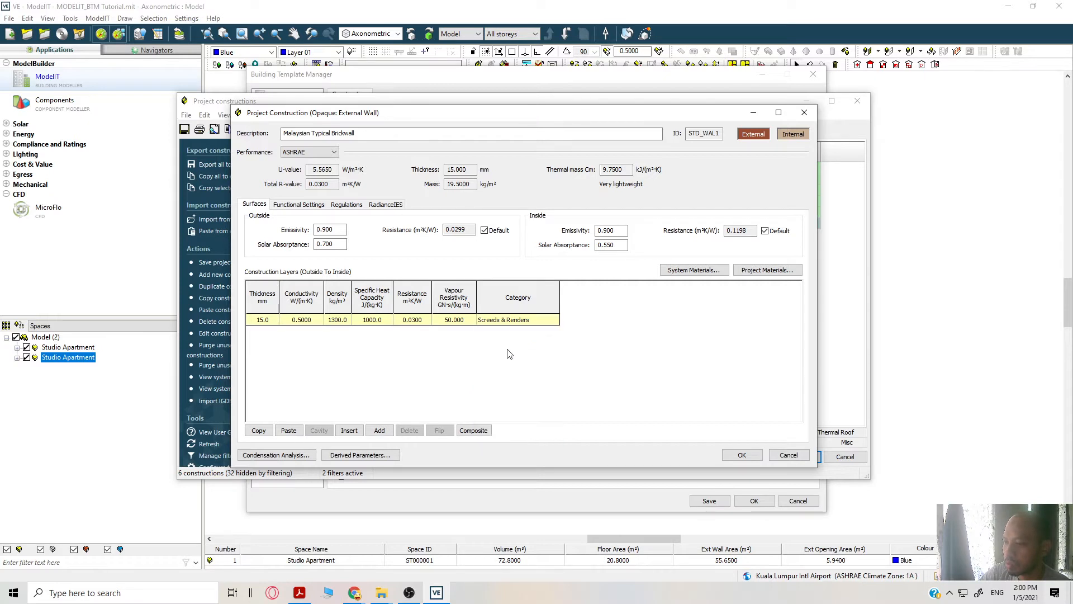
Insert a copy of the 15 mm render layer as a second layer and recheck the brick wall section in Google Chrome.
{"action": "left_click", "coordinate": [259, 431]}
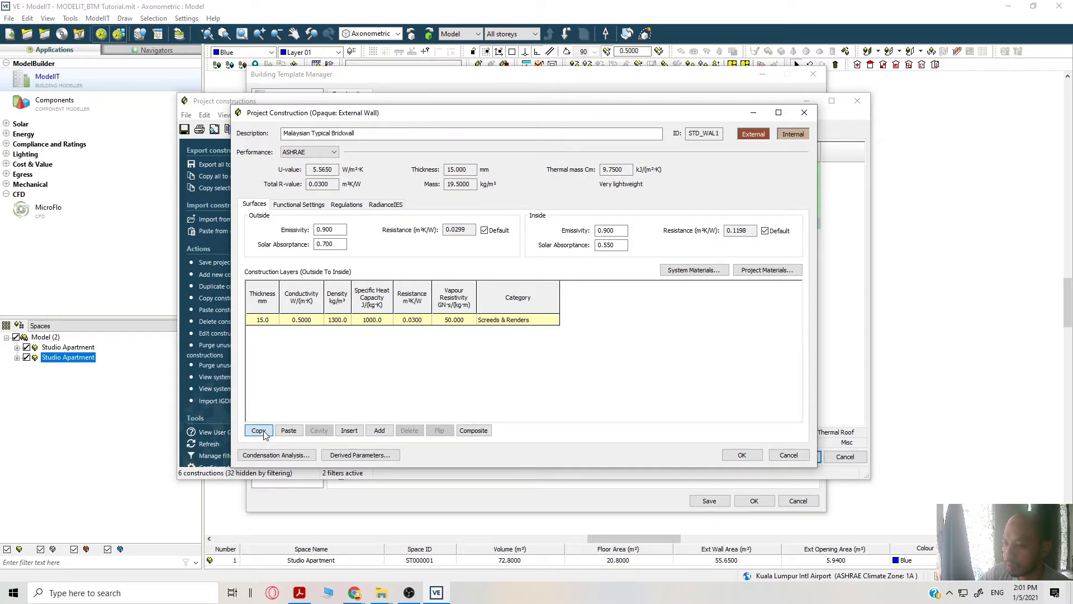
{"action": "left_click", "coordinate": [348, 431]}
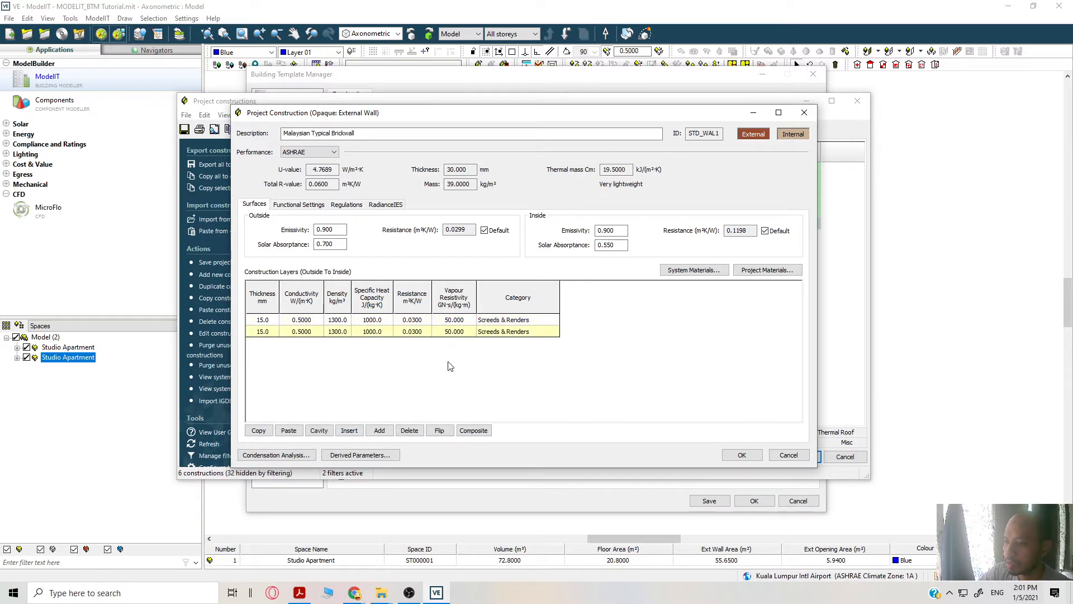
{"action": "mouse_move", "coordinate": [354, 592]}
{"action": "left_click", "coordinate": [410, 539]}
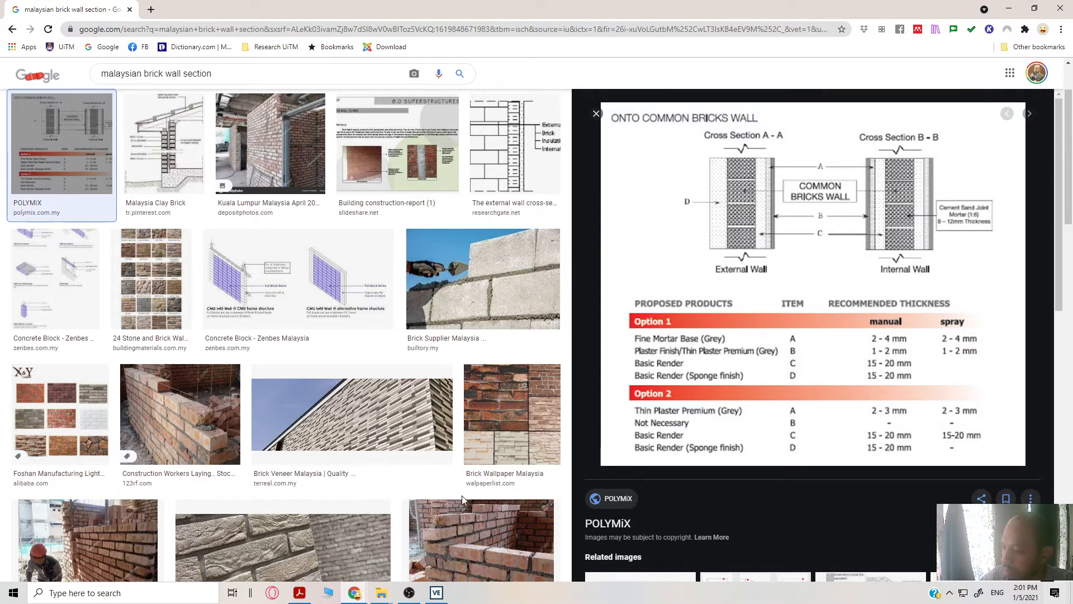
Switch back to VE and set the second layer's thickness to 115 mm and its category to Brick & Blockwork.
{"action": "mouse_move", "coordinate": [309, 595]}
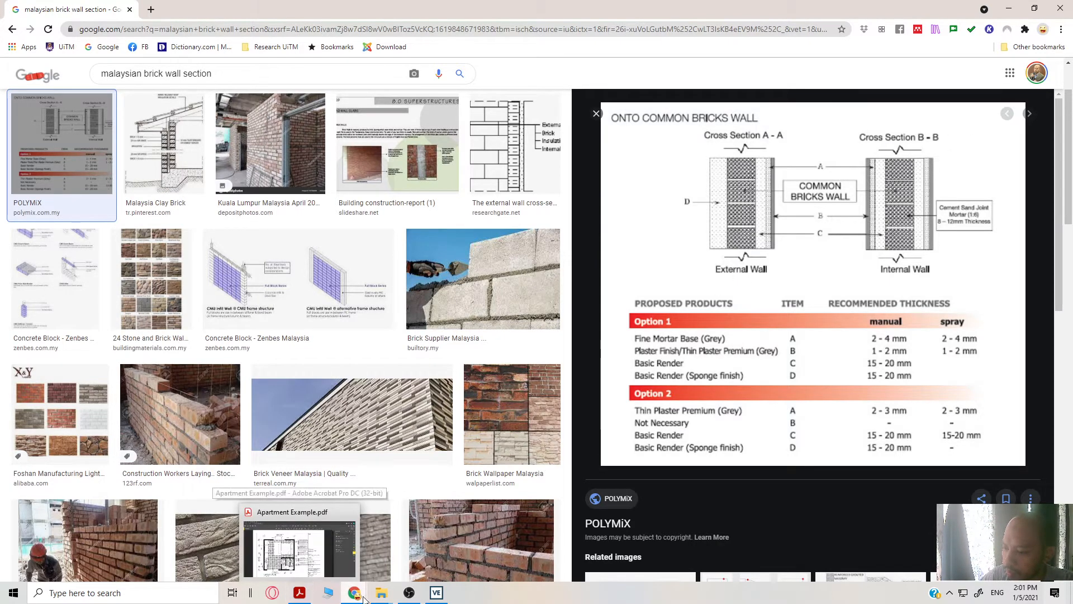
{"action": "left_click", "coordinate": [437, 592]}
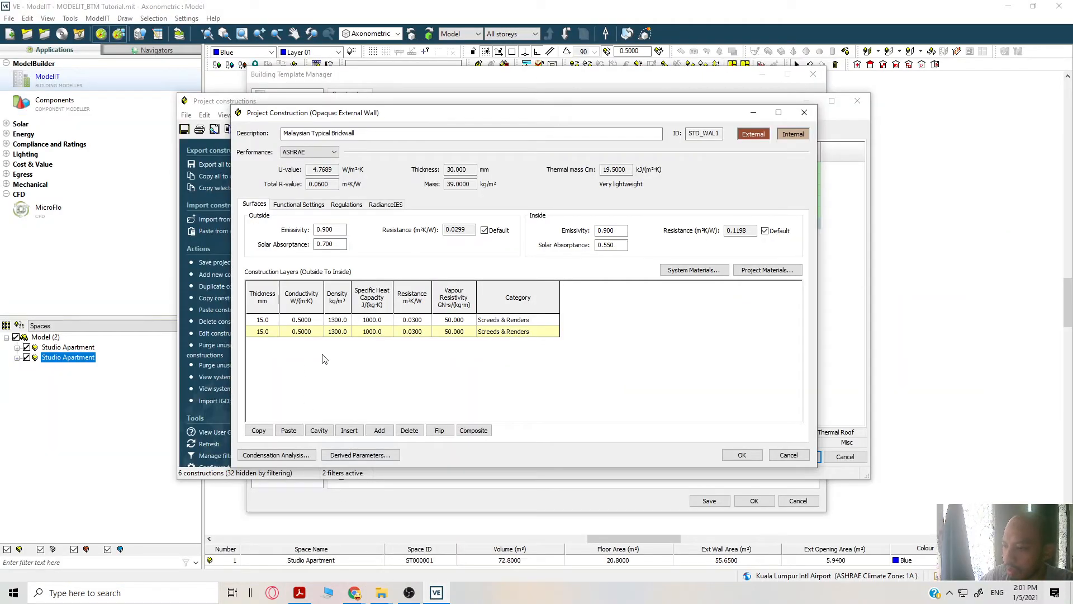
{"action": "double_click", "coordinate": [262, 331]}
{"action": "type", "text": "1"}
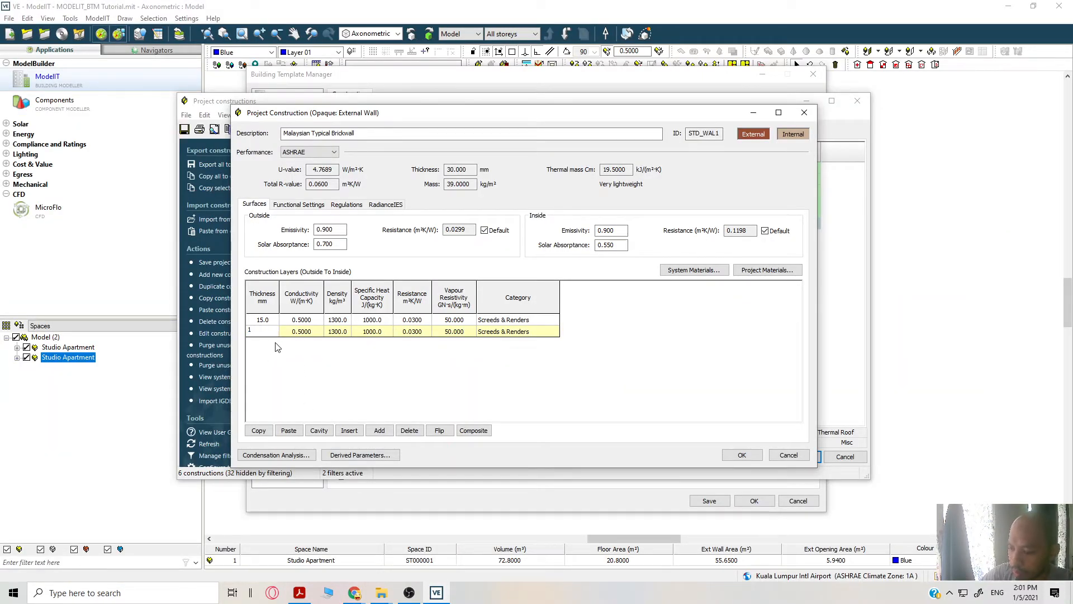
{"action": "left_click", "coordinate": [320, 369]}
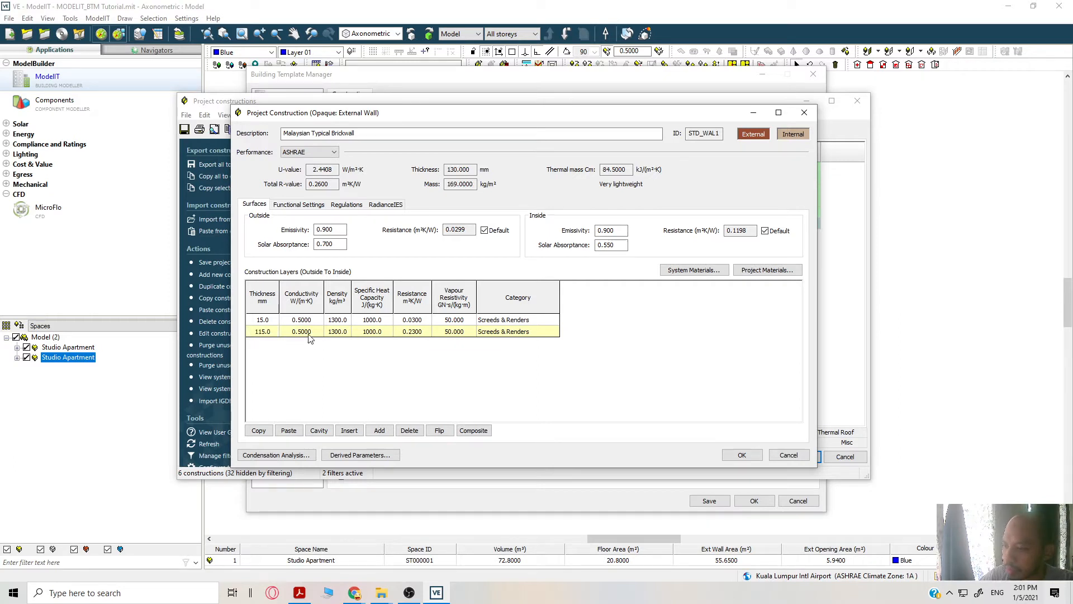
{"action": "left_click", "coordinate": [547, 334]}
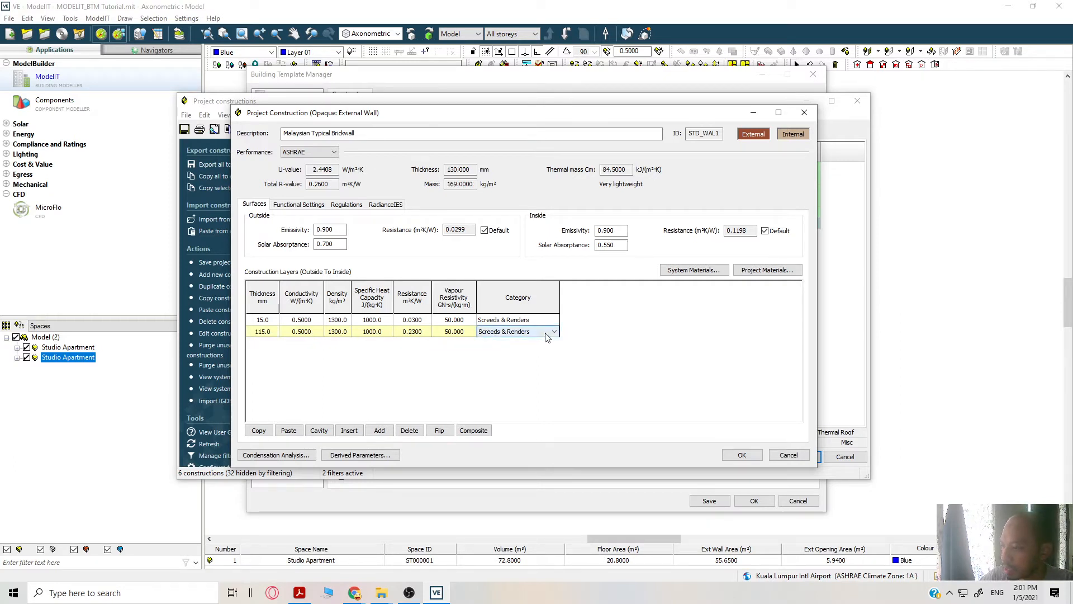
{"action": "left_click", "coordinate": [556, 333]}
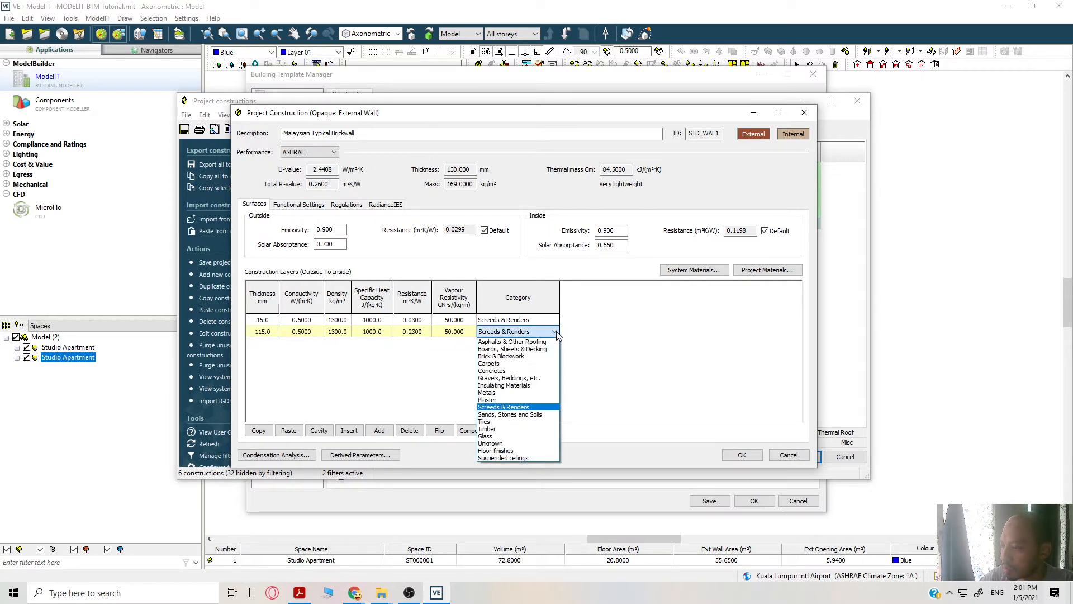
{"action": "left_click", "coordinate": [529, 356]}
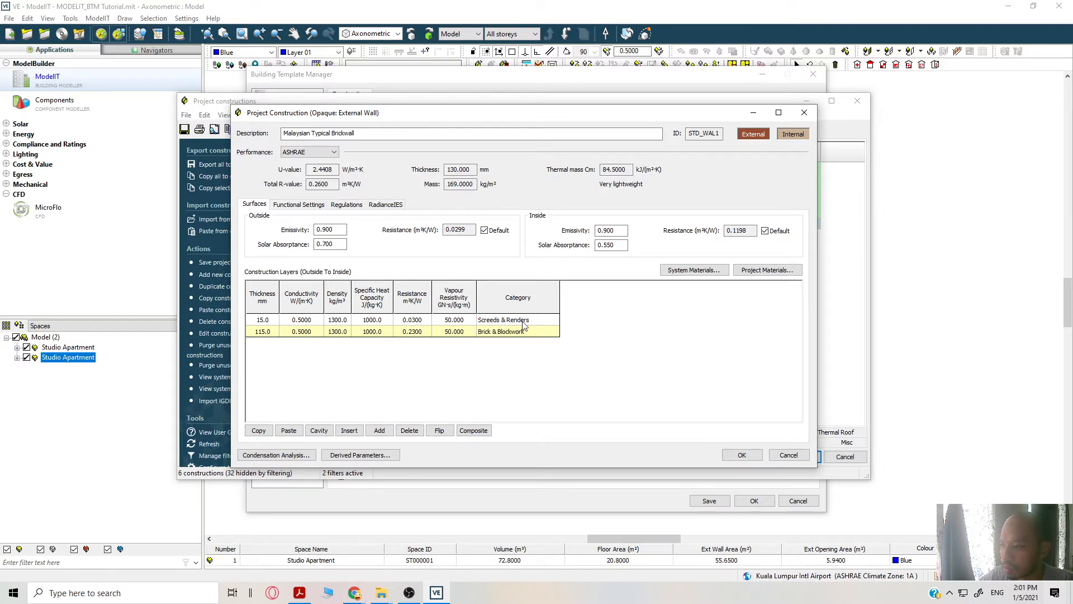
List the Brick & Blockwork system materials, check the brick wall section in Google Chrome, and return to VE.
{"action": "left_click", "coordinate": [693, 270]}
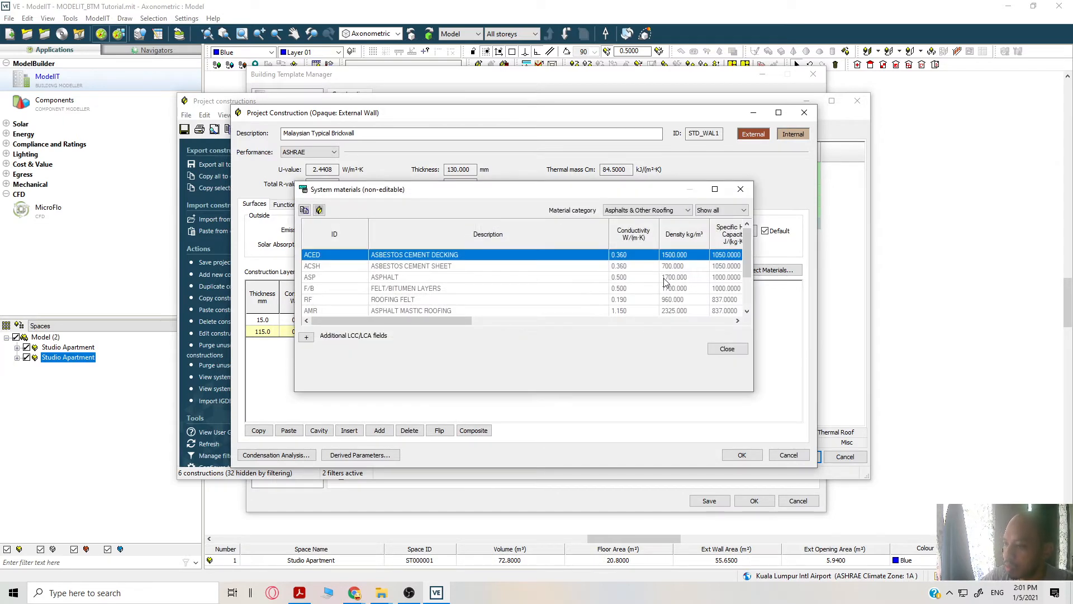
{"action": "left_click", "coordinate": [664, 211]}
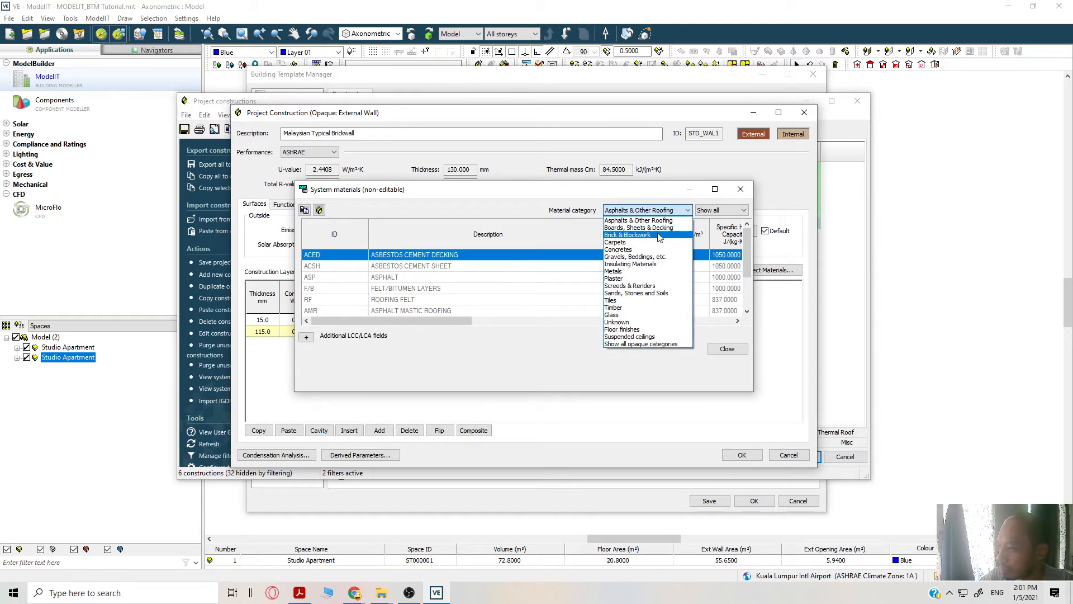
{"action": "left_click", "coordinate": [658, 235]}
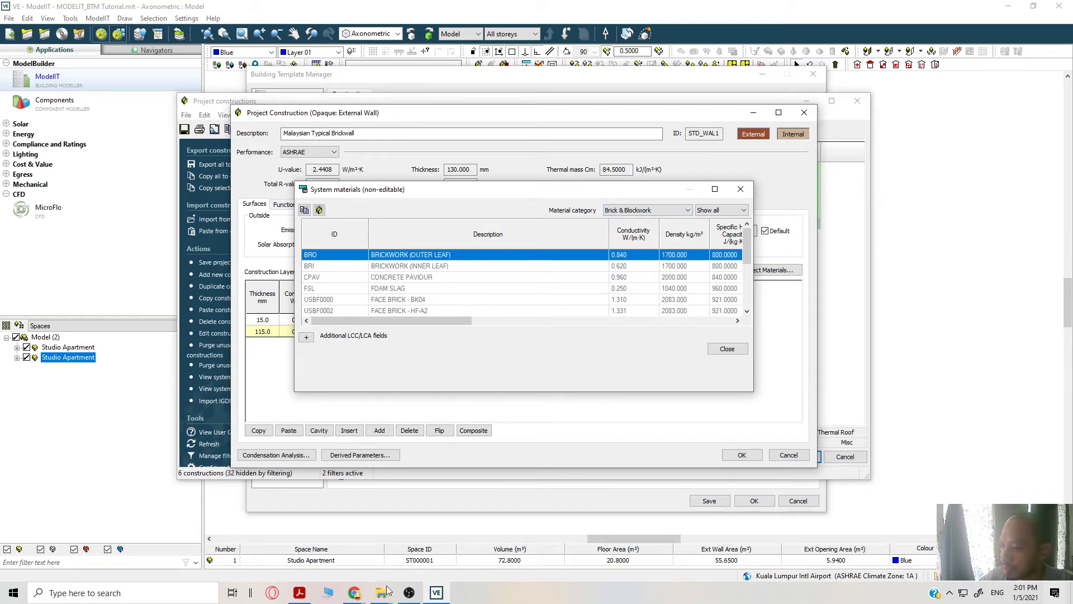
{"action": "mouse_move", "coordinate": [352, 597]}
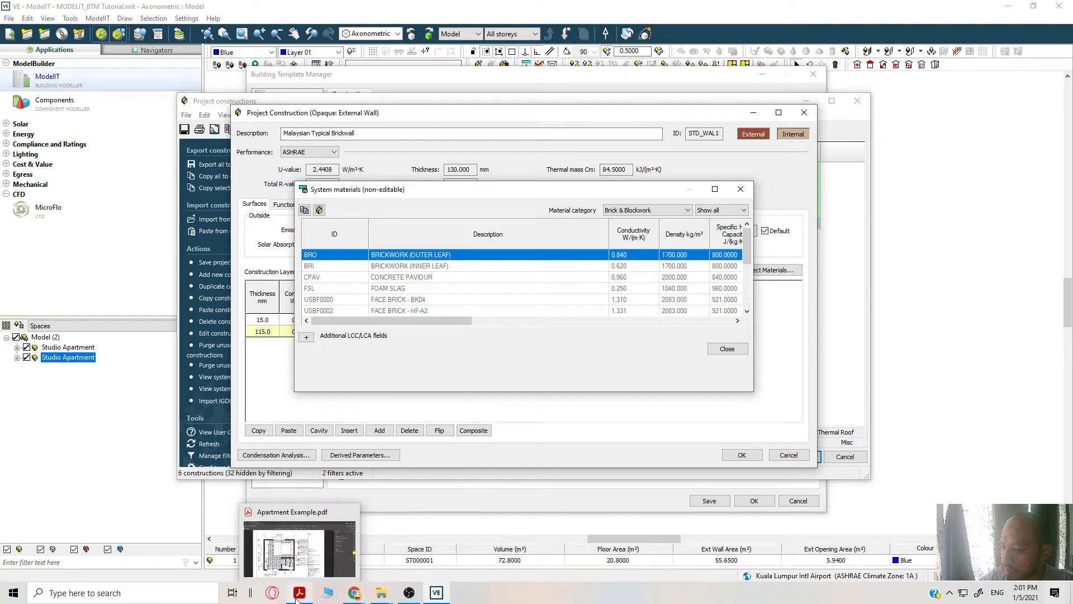
{"action": "left_click", "coordinate": [409, 545]}
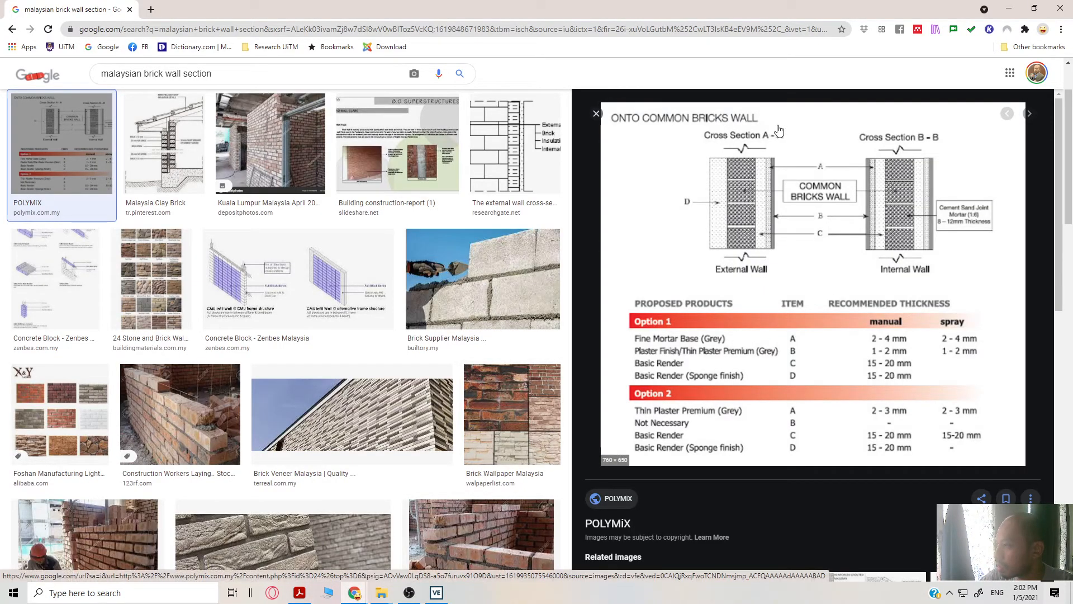
{"action": "left_click", "coordinate": [1009, 9]}
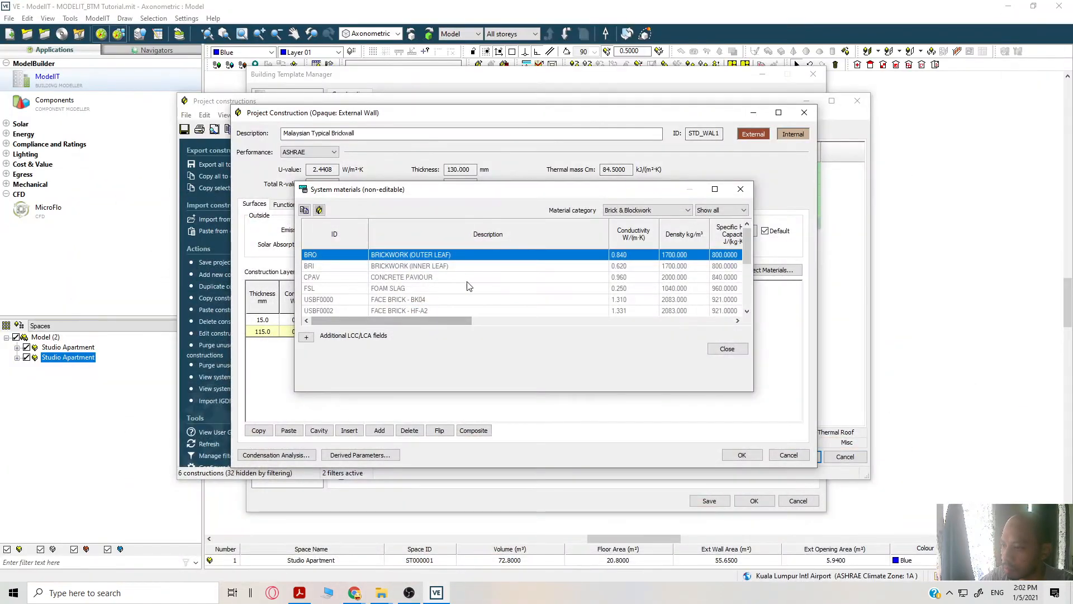
Copy the COMMON BRICK - HF-C4 system material and insert it as a layer between the render and the 115 mm layer.
{"action": "left_click", "coordinate": [447, 277]}
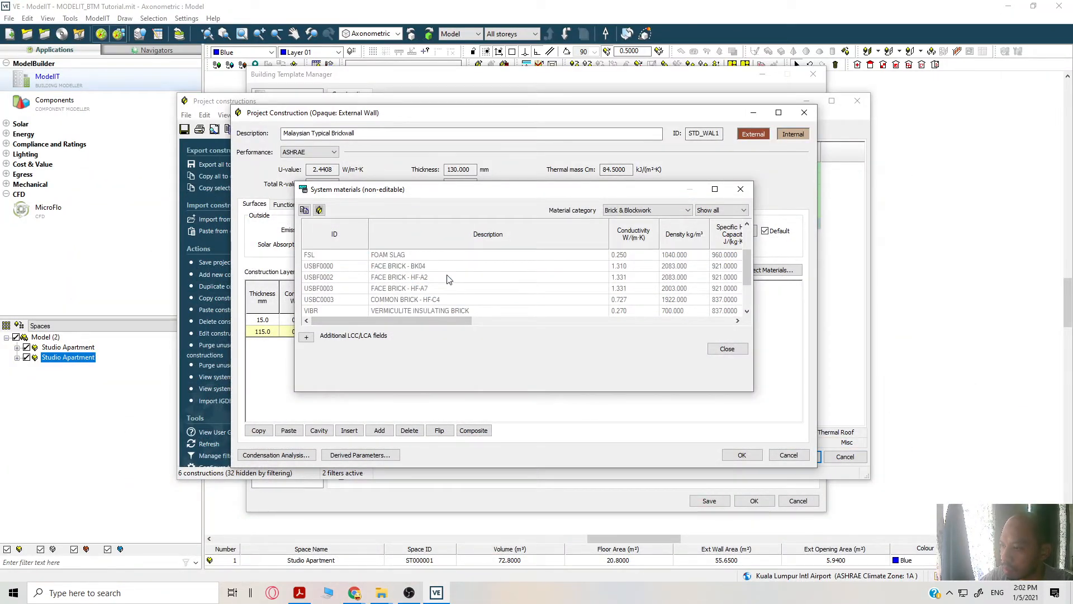
{"action": "scroll", "coordinate": [448, 280], "scroll_direction": "down", "scroll_amount": 1}
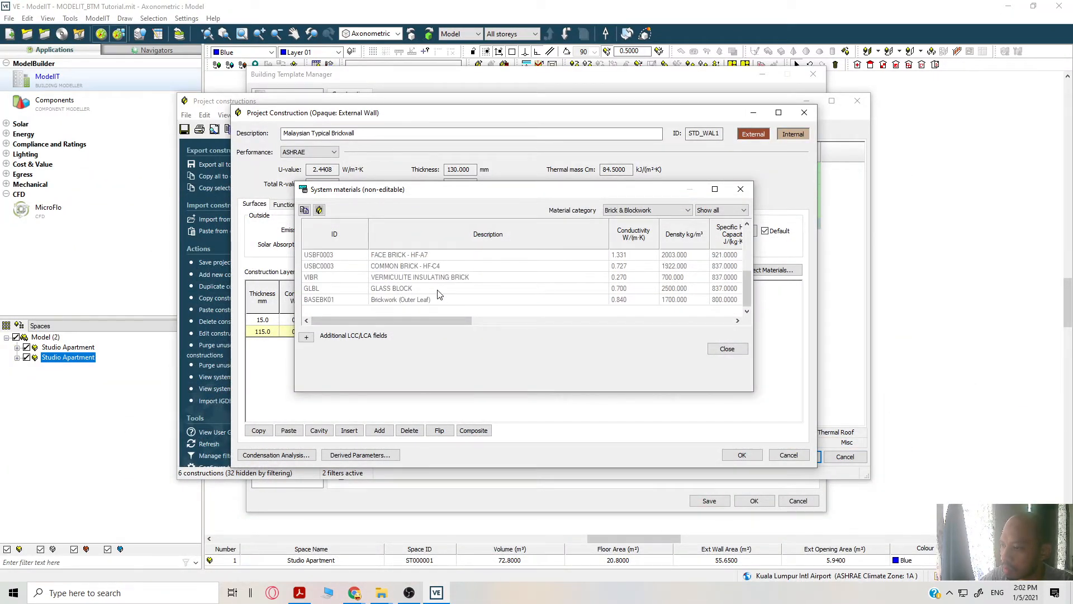
{"action": "scroll", "coordinate": [439, 295], "scroll_direction": "up", "scroll_amount": 1}
{"action": "left_click", "coordinate": [439, 300]}
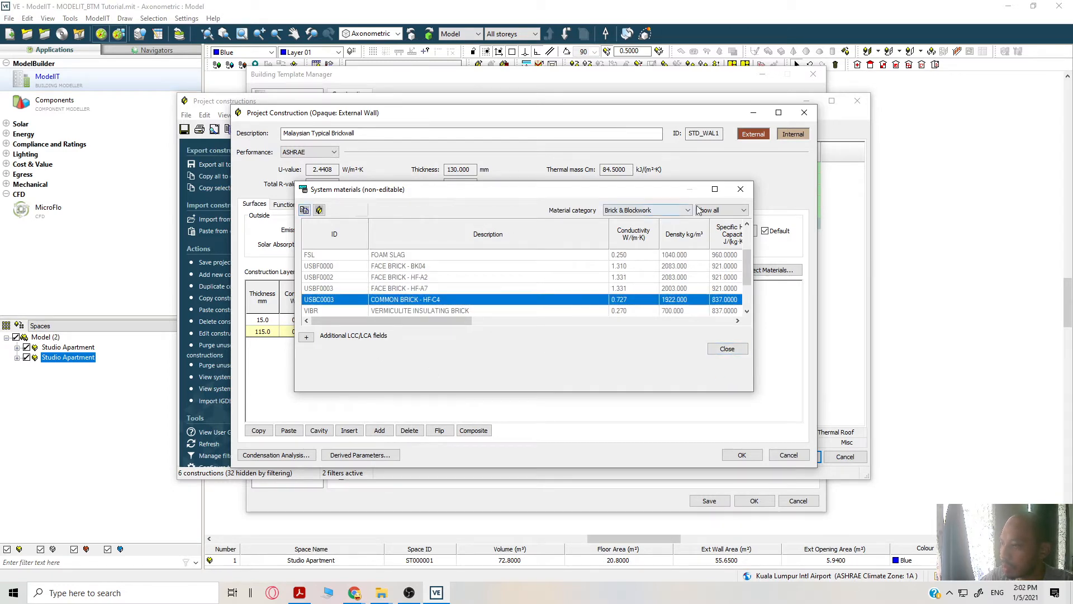
{"action": "left_click", "coordinate": [740, 189]}
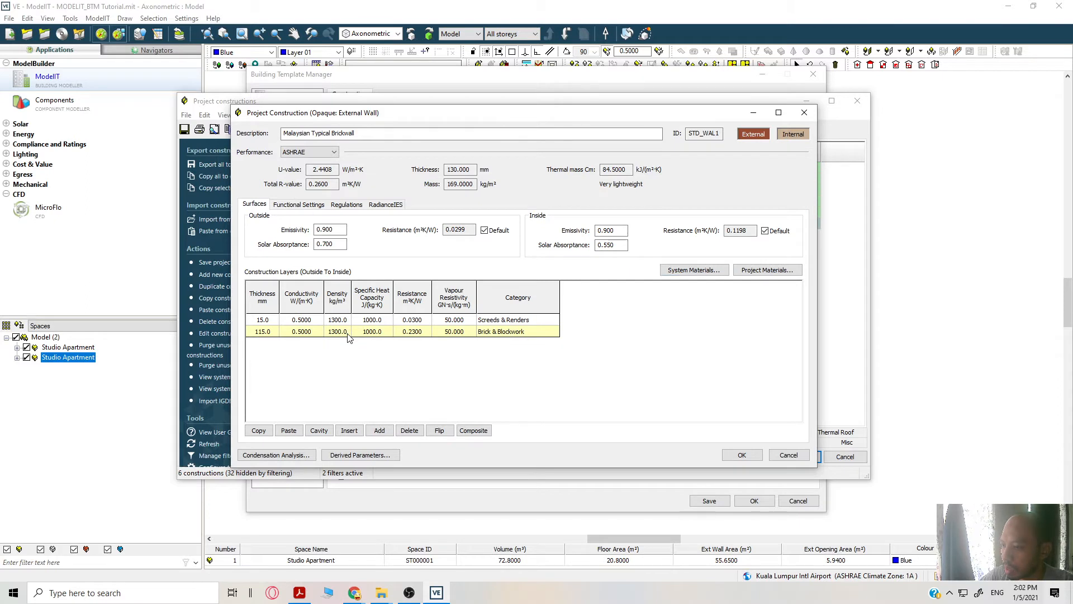
{"action": "left_click", "coordinate": [349, 430]}
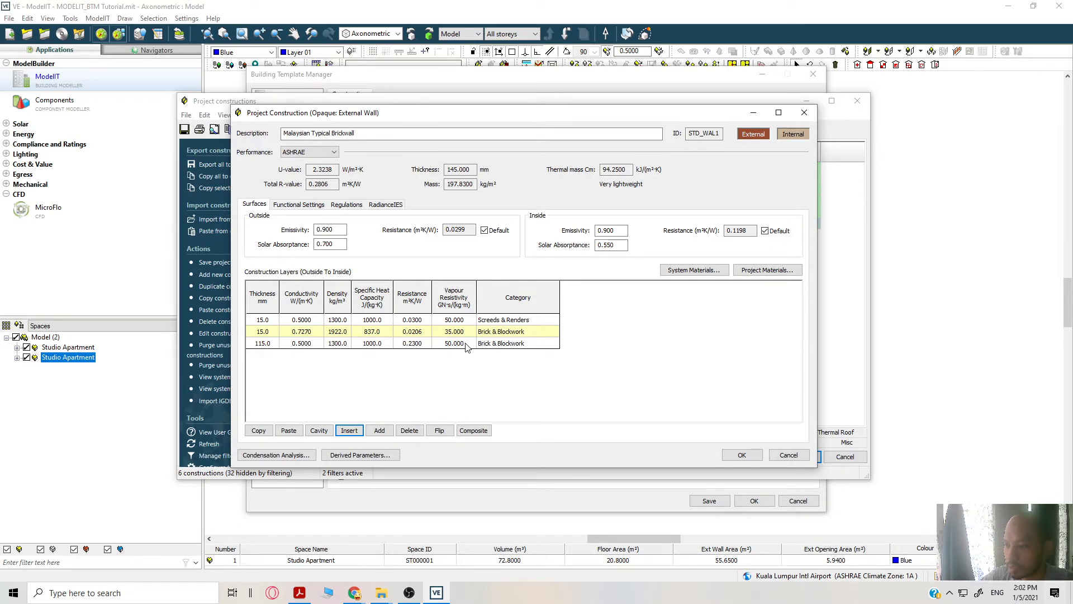
Delete the old 115 mm layer and set the inserted common brick layer's thickness to 115 mm.
{"action": "left_click", "coordinate": [276, 347]}
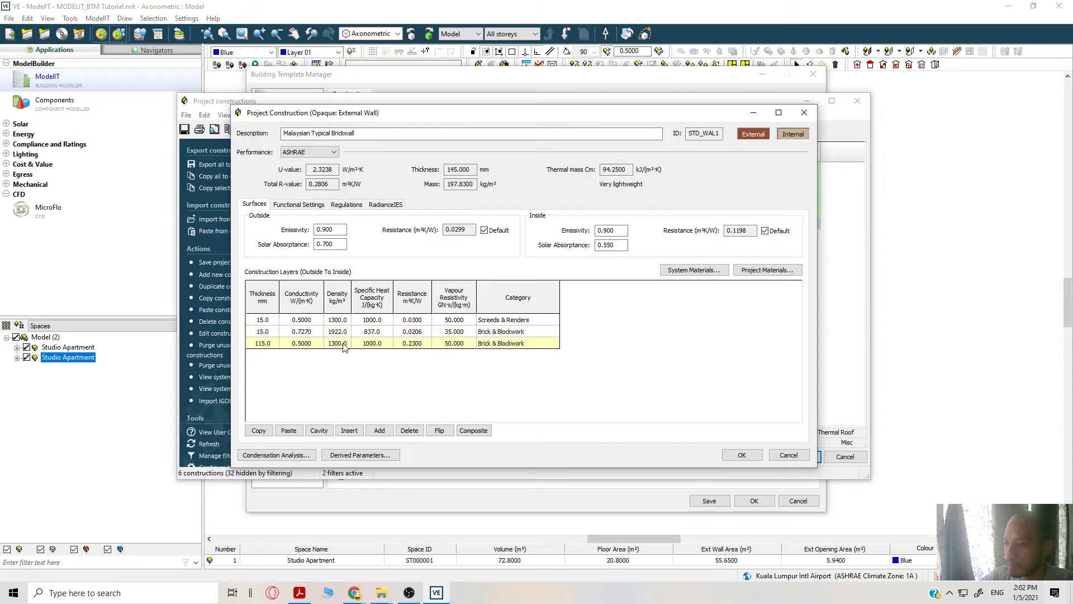
{"action": "left_click", "coordinate": [407, 430]}
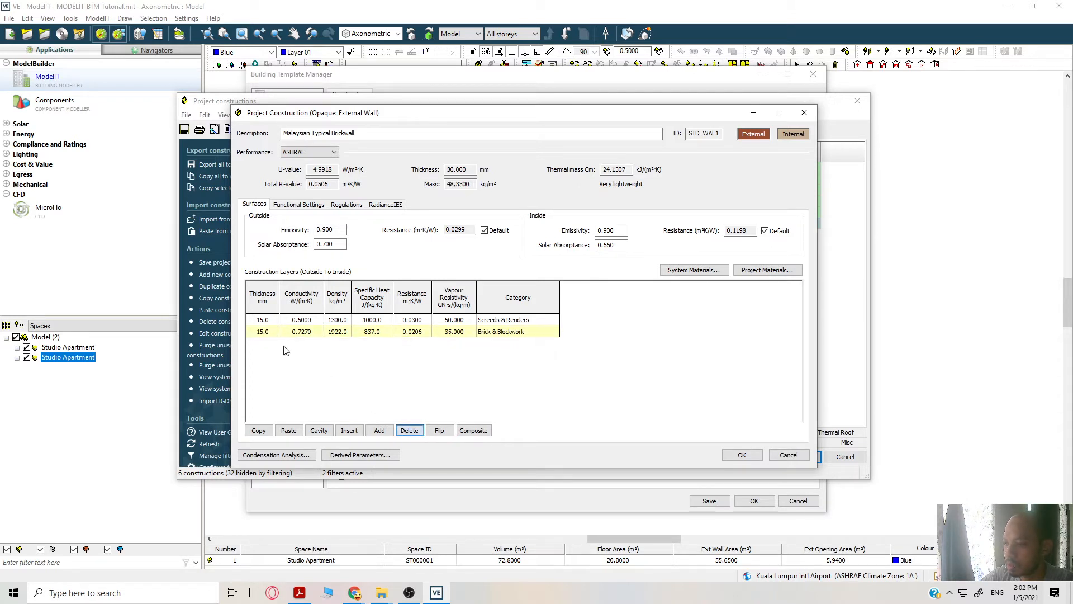
{"action": "left_click", "coordinate": [271, 331]}
{"action": "type", "text": "1"}
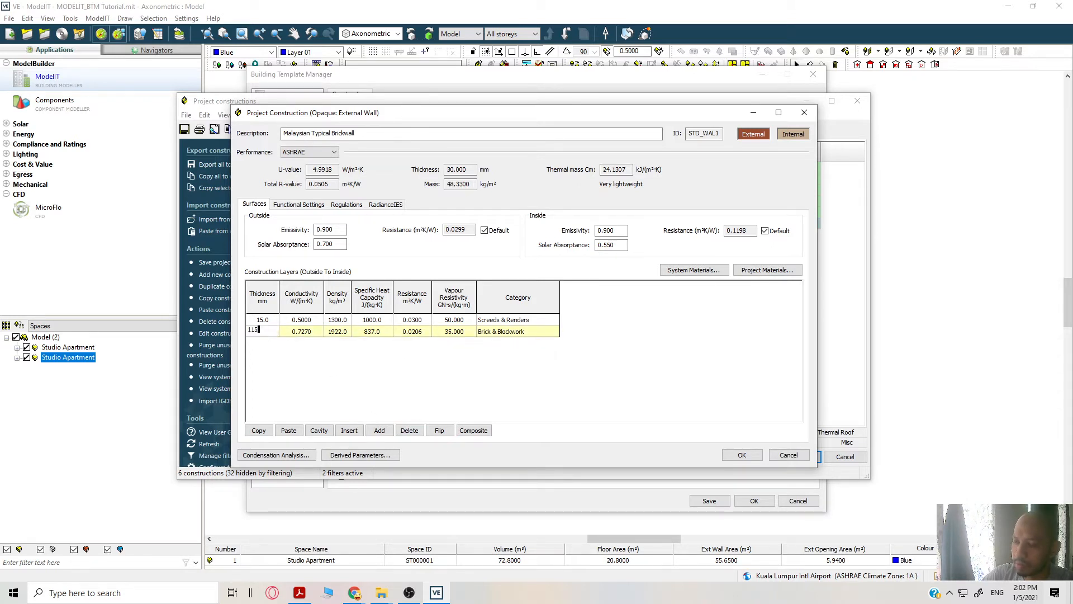
{"action": "type", "text": "15"}
{"action": "key", "text": "Return"}
Recheck the brick wall section in Google Chrome and insert a copy of the 15 mm render layer before the brick layer in VE.
{"action": "mouse_move", "coordinate": [355, 592]}
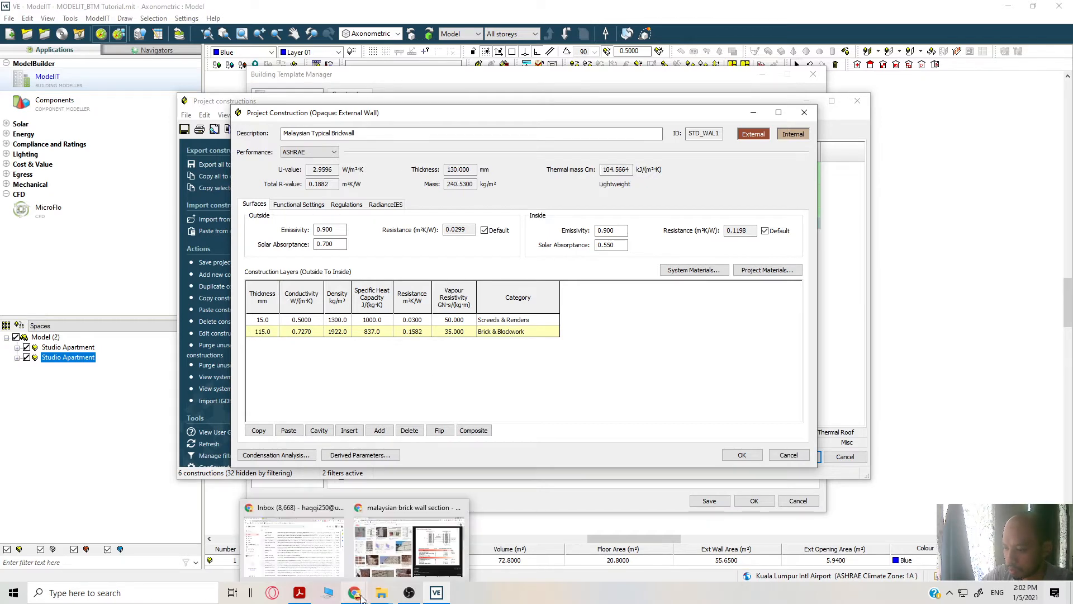
{"action": "left_click", "coordinate": [431, 562]}
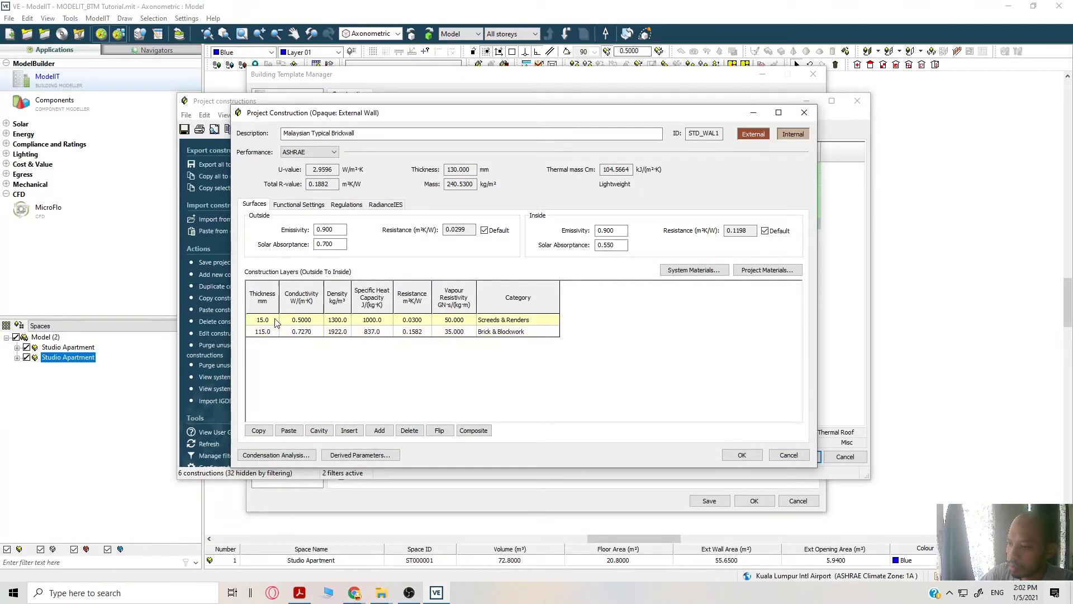
{"action": "left_click", "coordinate": [275, 333]}
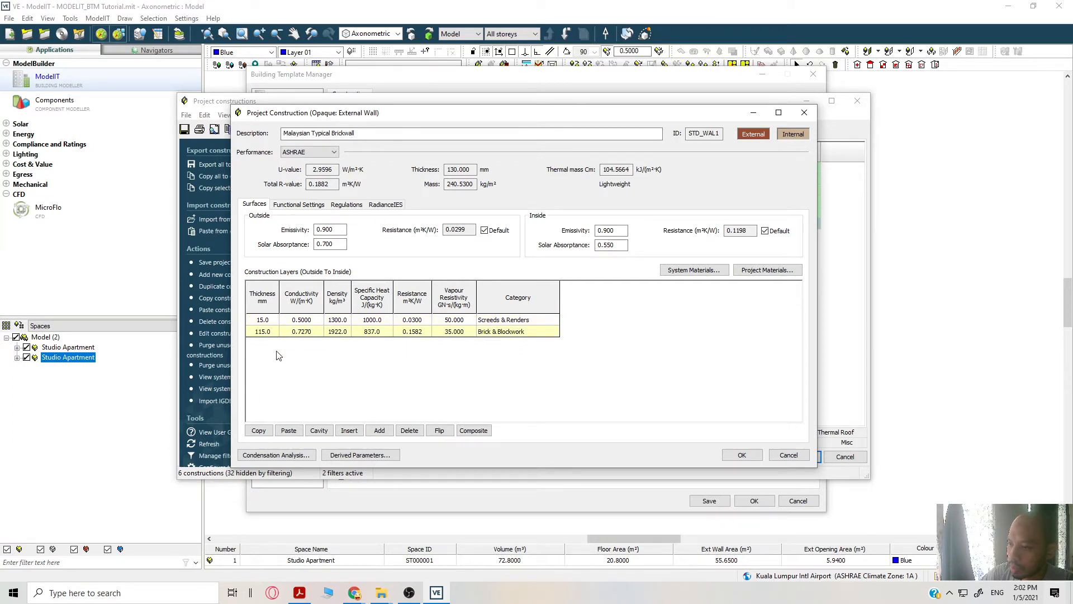
{"action": "left_click", "coordinate": [347, 431]}
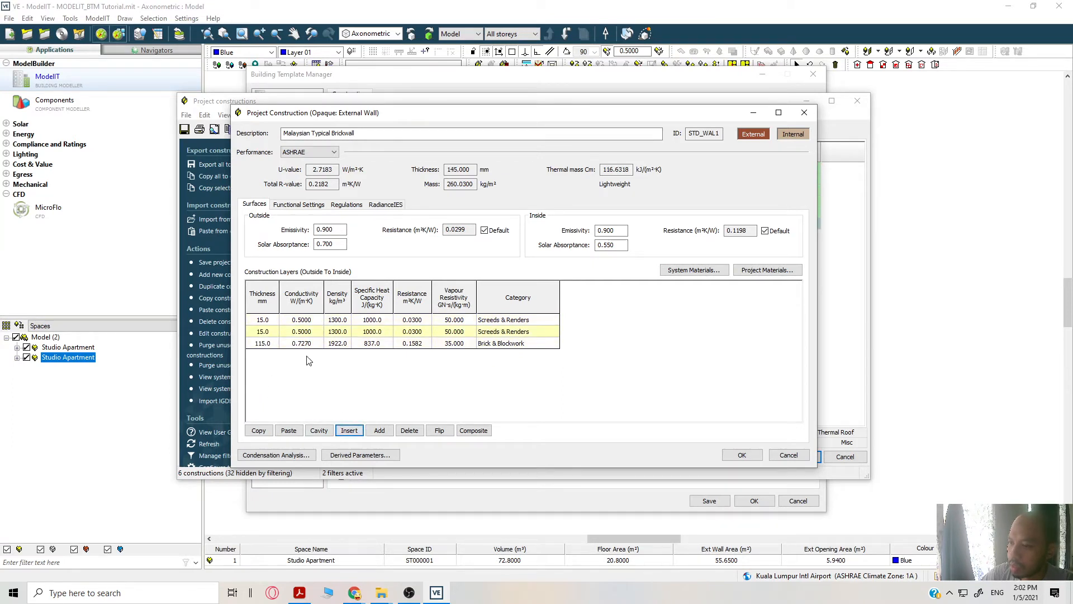
Try to place the brick layer between the two render layers by repeatedly flipping the layer order.
{"action": "left_click", "coordinate": [439, 431]}
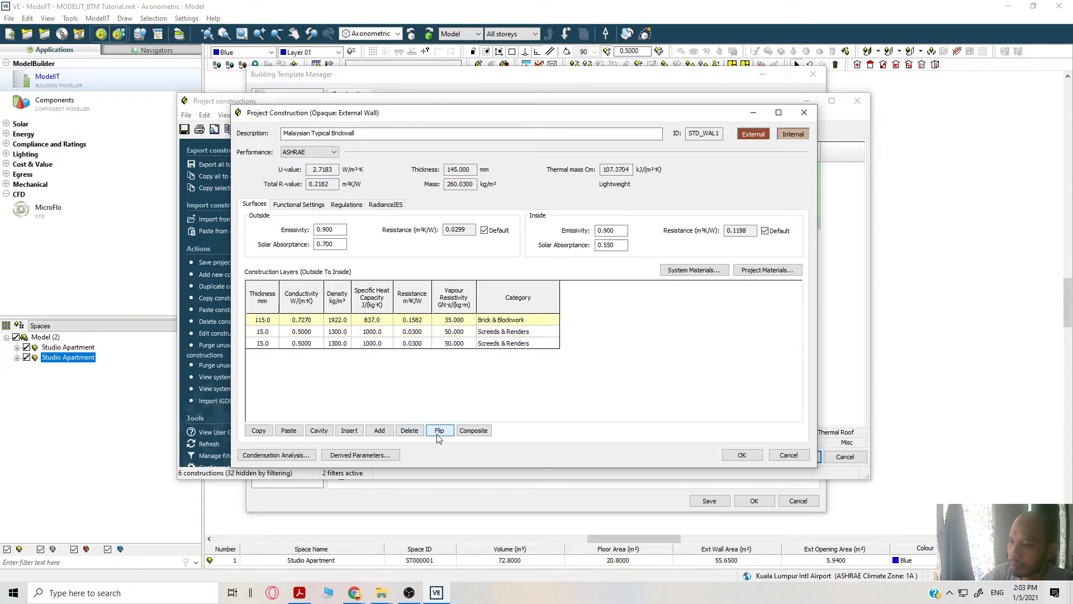
{"action": "left_click", "coordinate": [441, 333]}
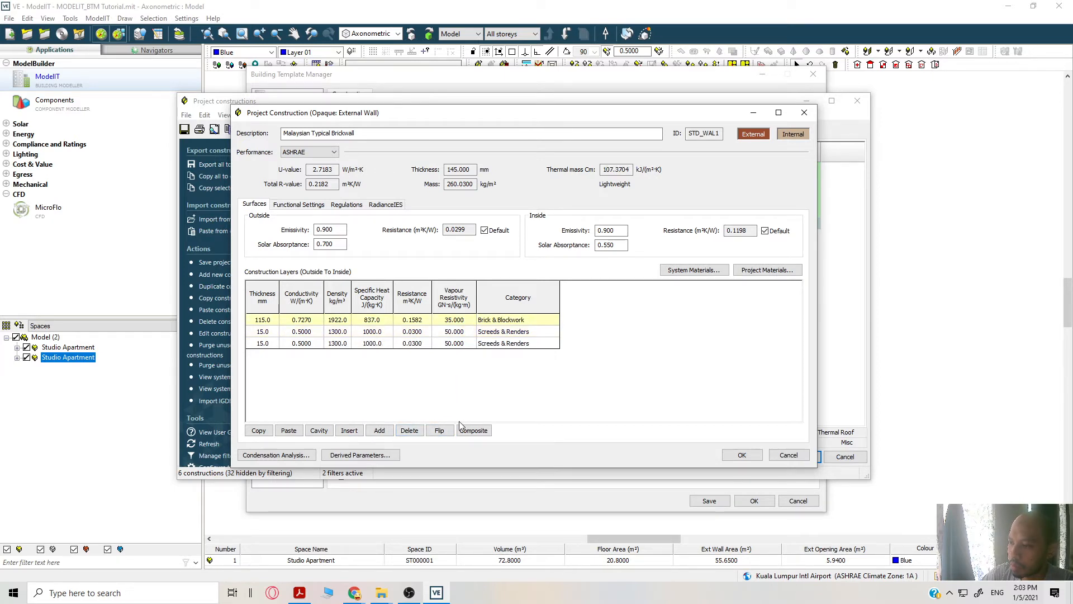
{"action": "left_click", "coordinate": [439, 430]}
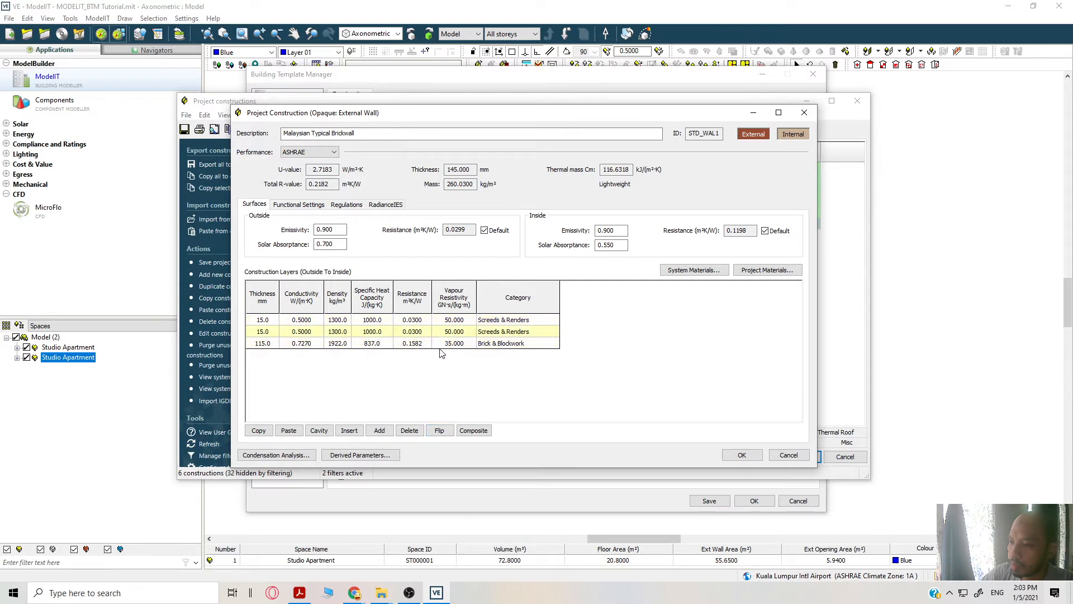
{"action": "left_click", "coordinate": [440, 431]}
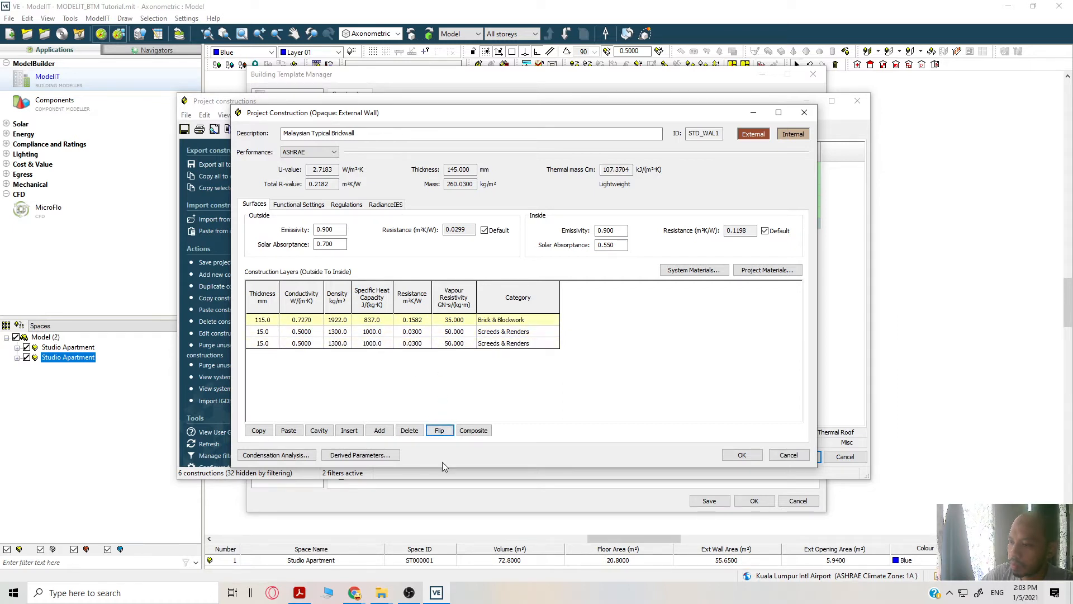
{"action": "left_click", "coordinate": [440, 433]}
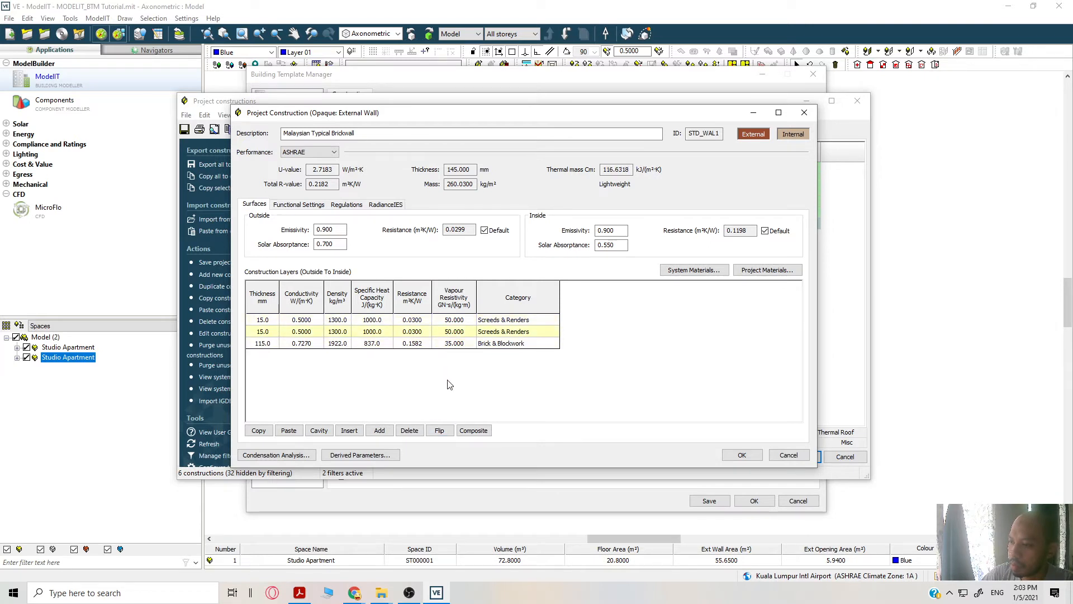
{"action": "left_click", "coordinate": [440, 432]}
{"action": "left_click", "coordinate": [440, 432]}
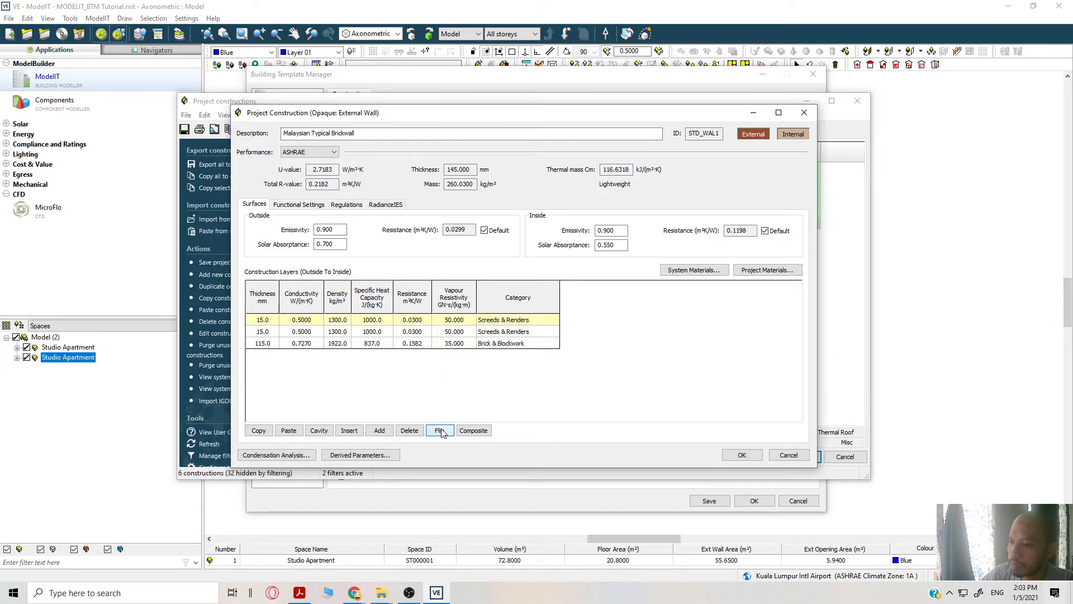
{"action": "left_click", "coordinate": [440, 432]}
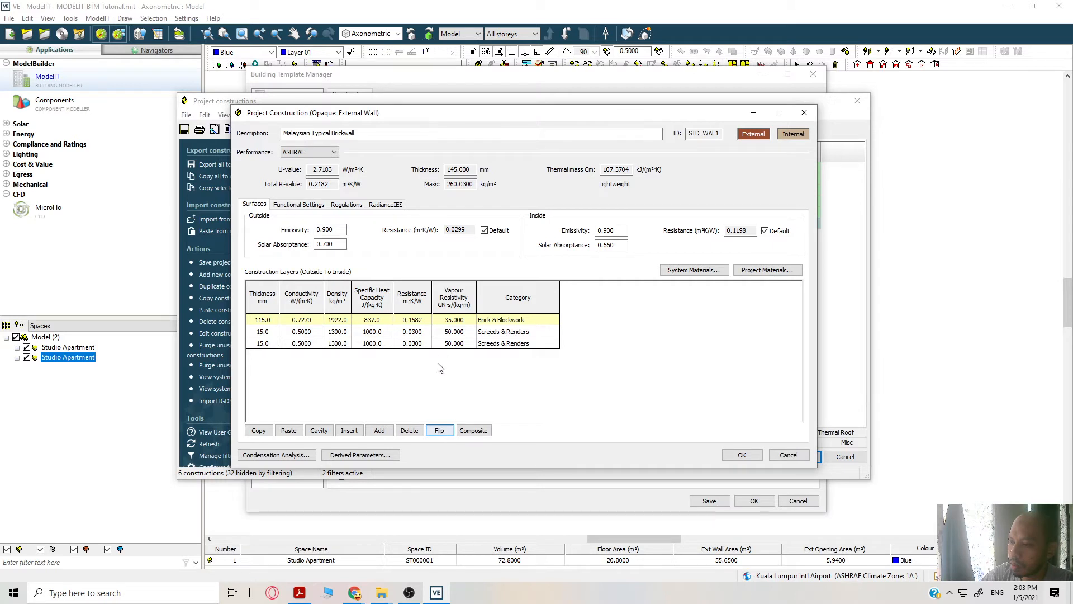
{"action": "left_click", "coordinate": [447, 334]}
{"action": "left_click", "coordinate": [439, 431]}
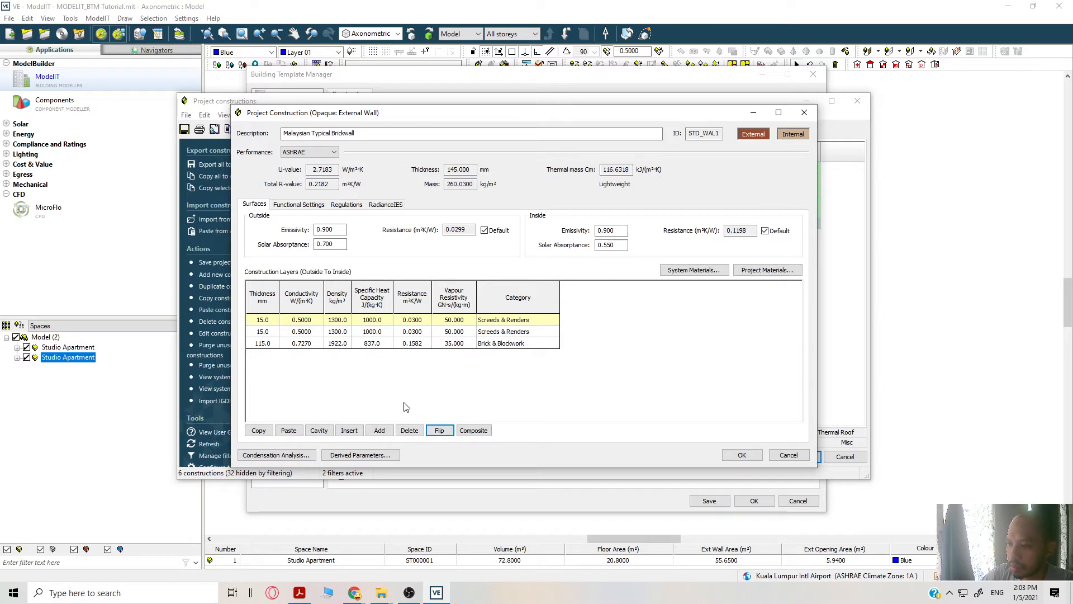
Delete the second 15 mm render layer from the external wall construction.
{"action": "left_click", "coordinate": [407, 332]}
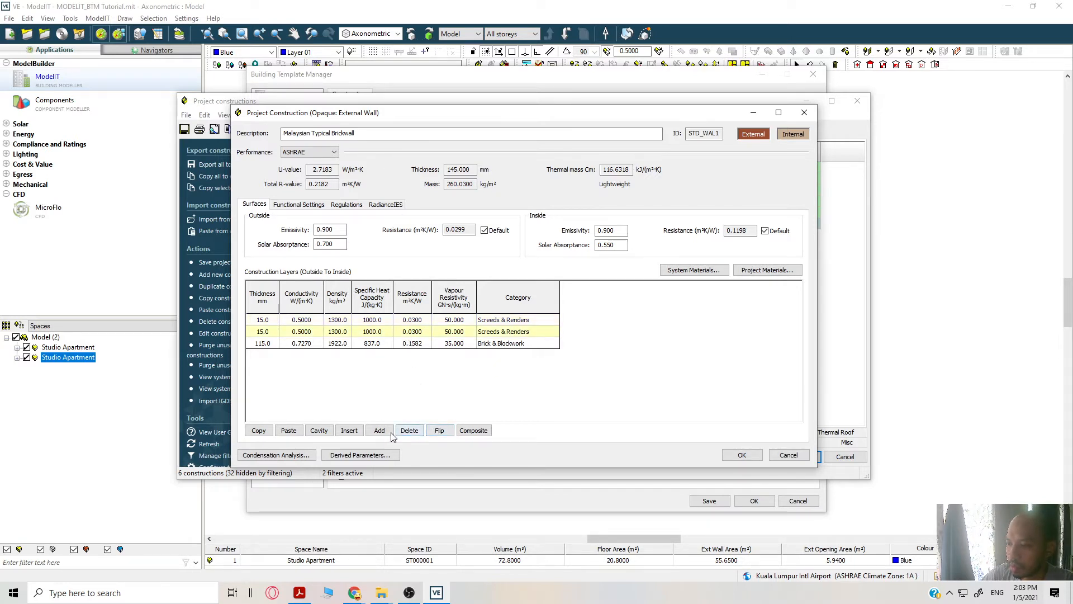
{"action": "left_click", "coordinate": [409, 430]}
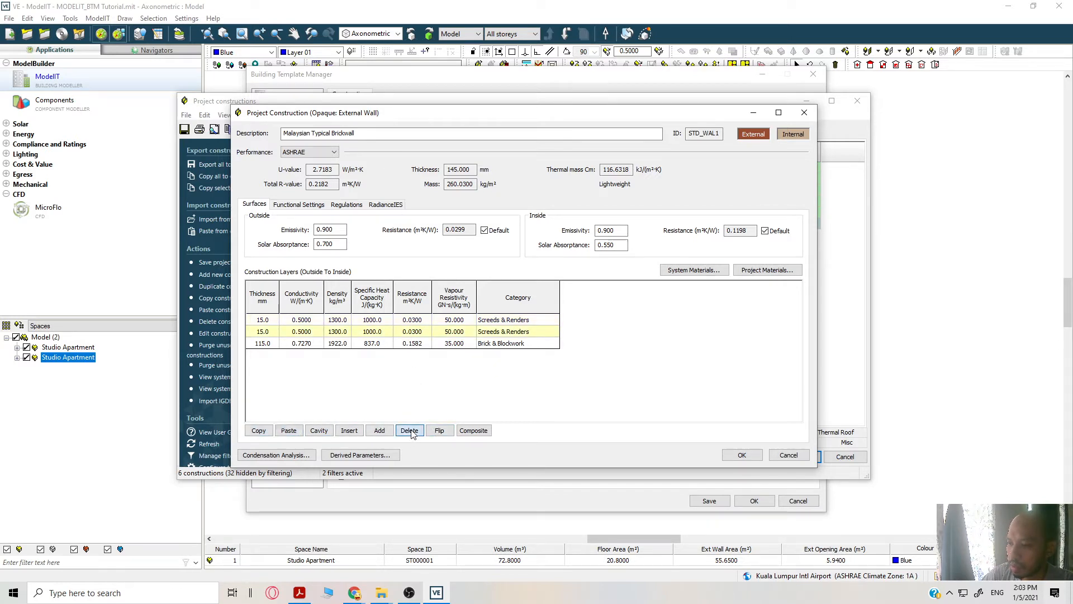
{"action": "left_click", "coordinate": [320, 337]}
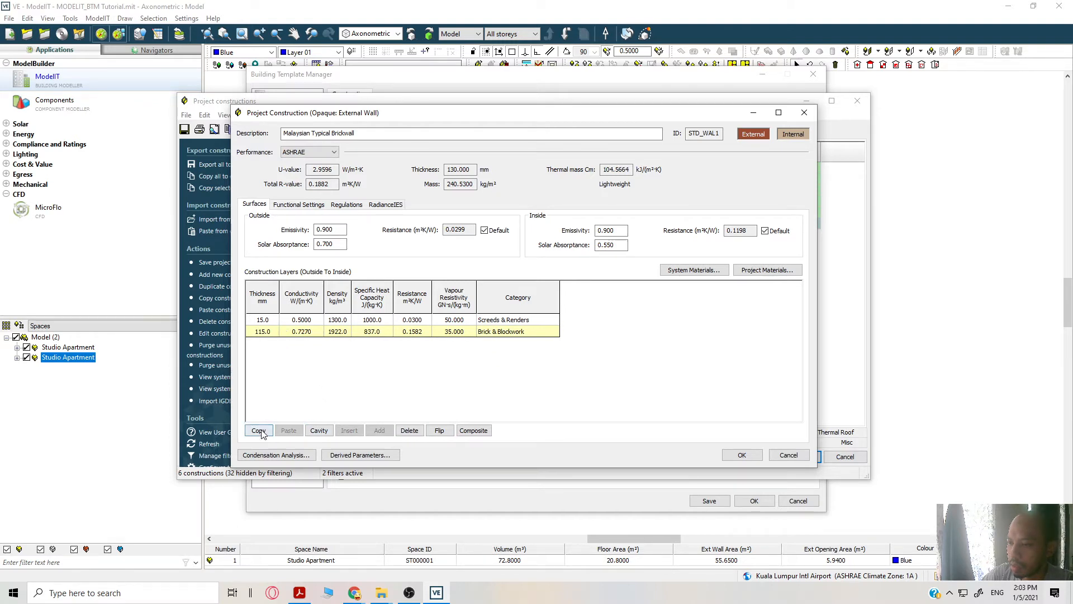
Copy the 15 mm render layer and insert the copy before the 115 mm brick layer.
{"action": "left_click", "coordinate": [297, 320]}
{"action": "left_click", "coordinate": [259, 432]}
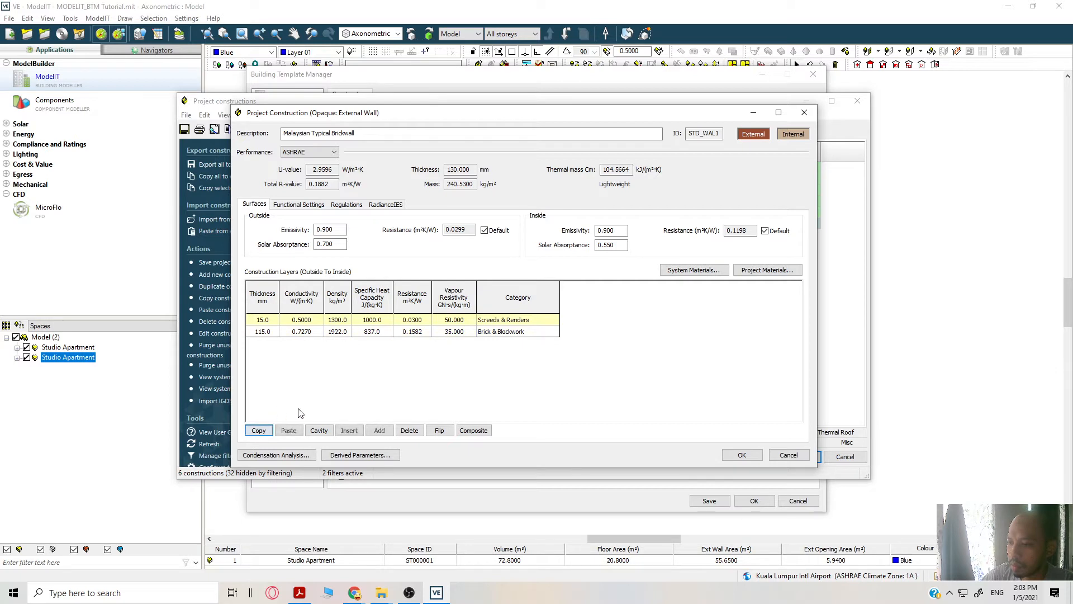
{"action": "left_click", "coordinate": [330, 333]}
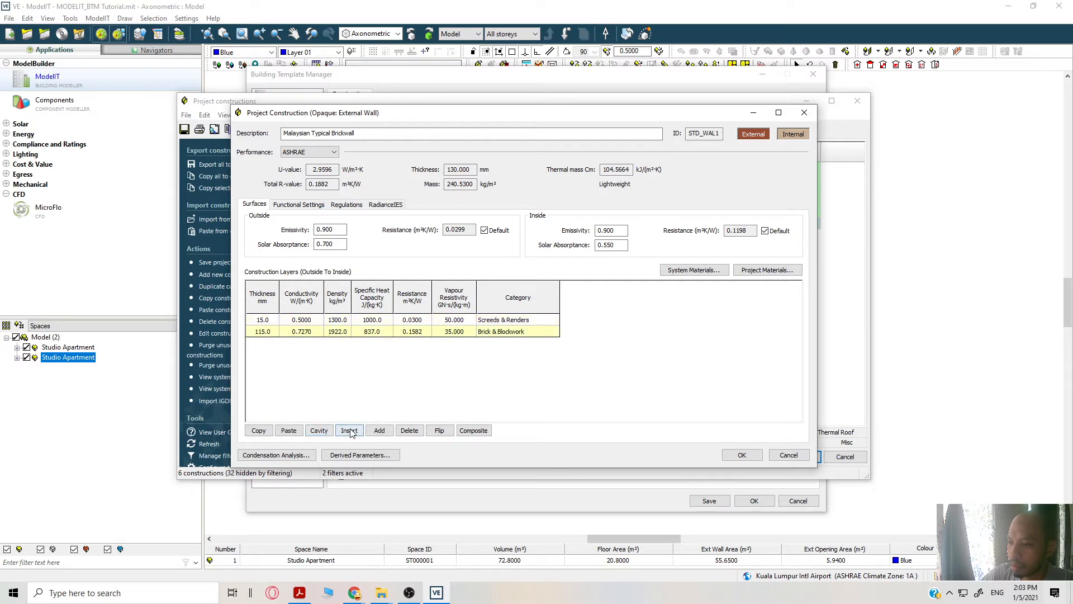
{"action": "left_click", "coordinate": [345, 323]}
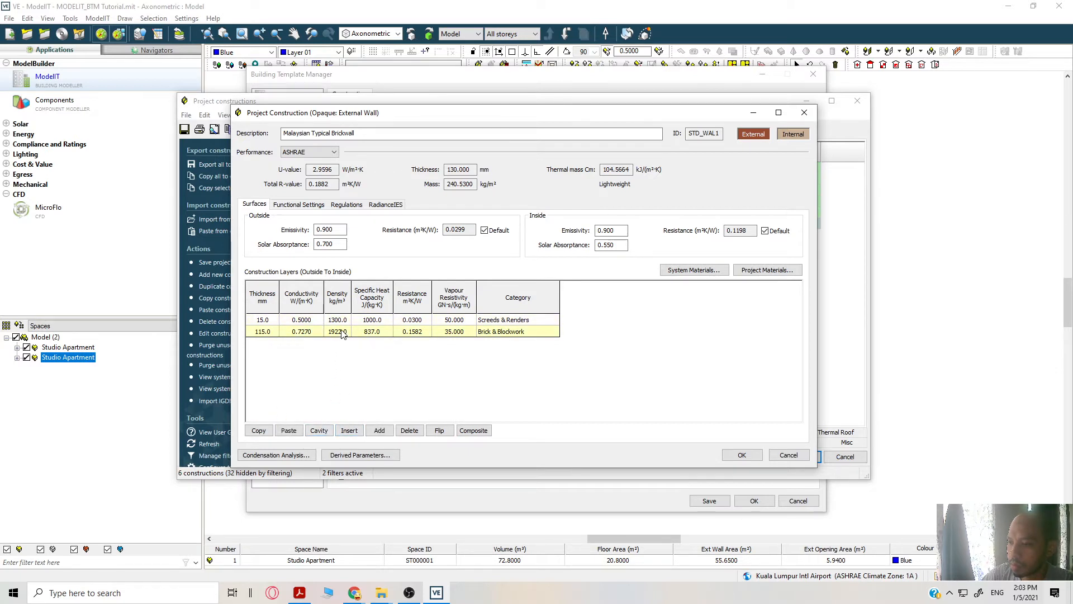
{"action": "left_click", "coordinate": [349, 430]}
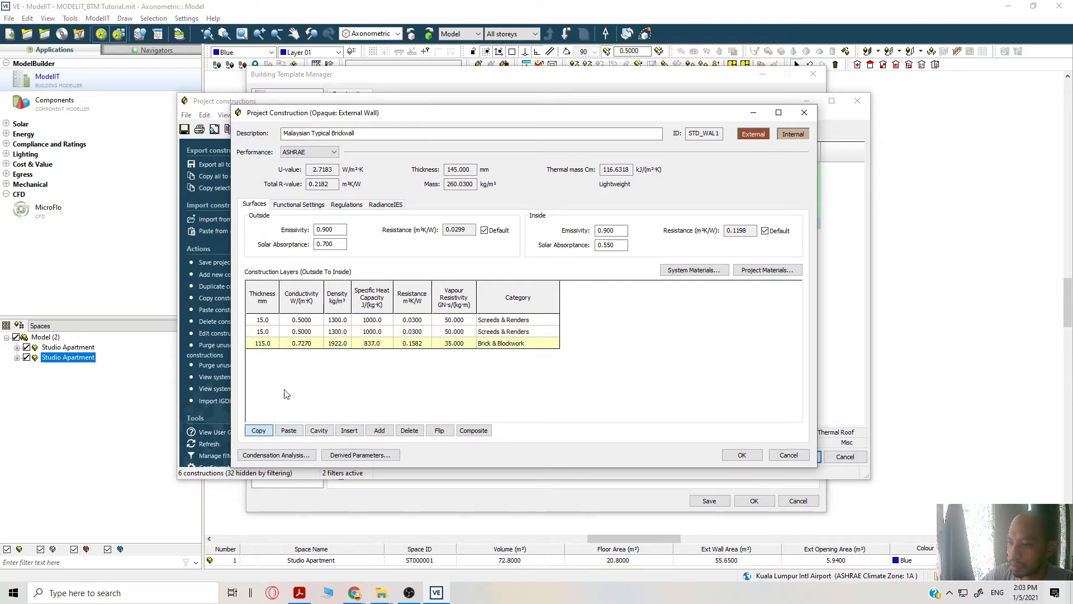
Insert a copy of the 115 mm brick layer between the two render layers and delete the original brick layer at the end.
{"action": "left_click", "coordinate": [307, 333]}
{"action": "left_click", "coordinate": [348, 431]}
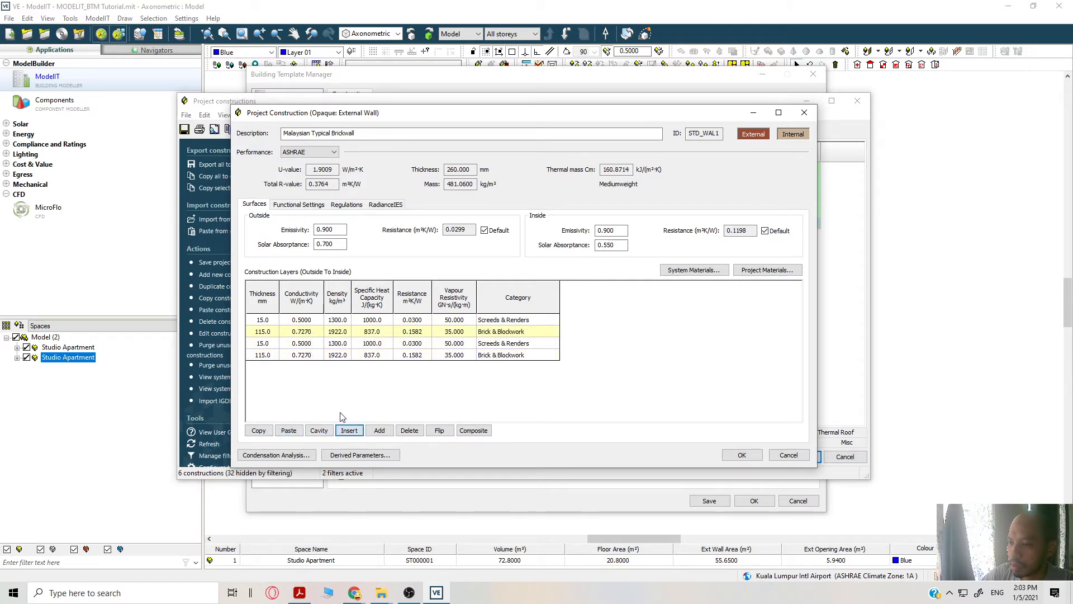
{"action": "left_click", "coordinate": [306, 356]}
{"action": "left_click", "coordinate": [409, 431]}
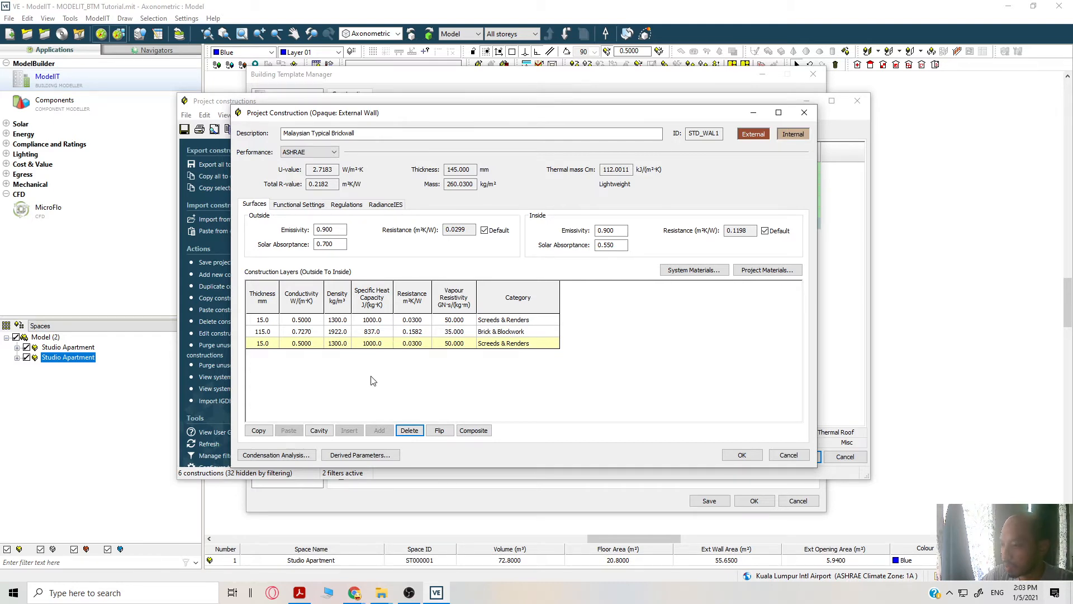
Check the brick wall section reference in the browser, then insert a PLASTER (LIGHTWEIGHT) layer from the system materials before the inner render layer.
{"action": "mouse_move", "coordinate": [354, 592]}
{"action": "left_click", "coordinate": [442, 558]}
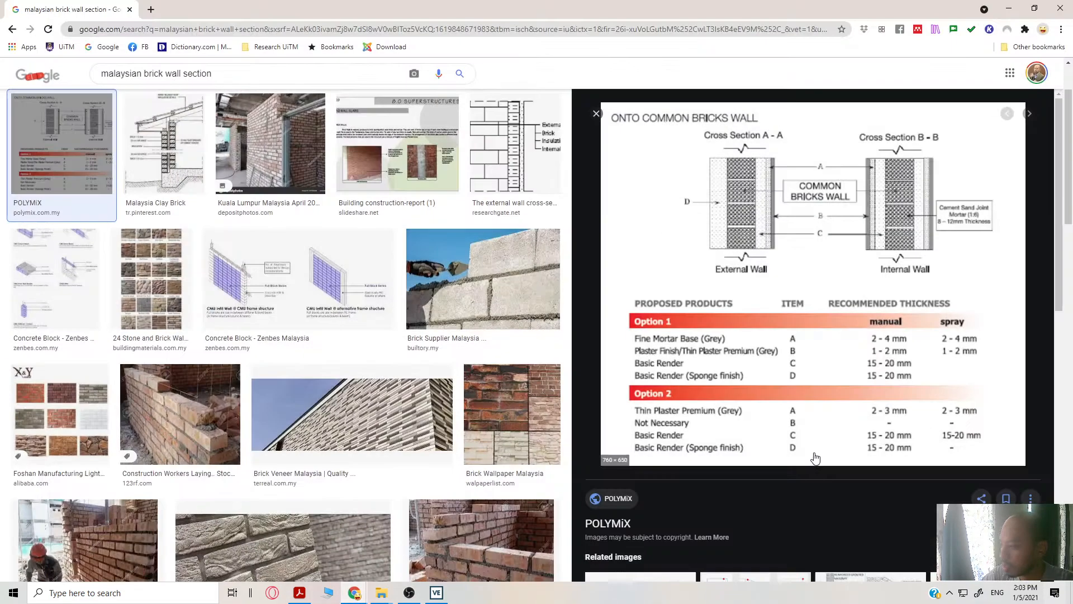
{"action": "left_click", "coordinate": [1016, 8]}
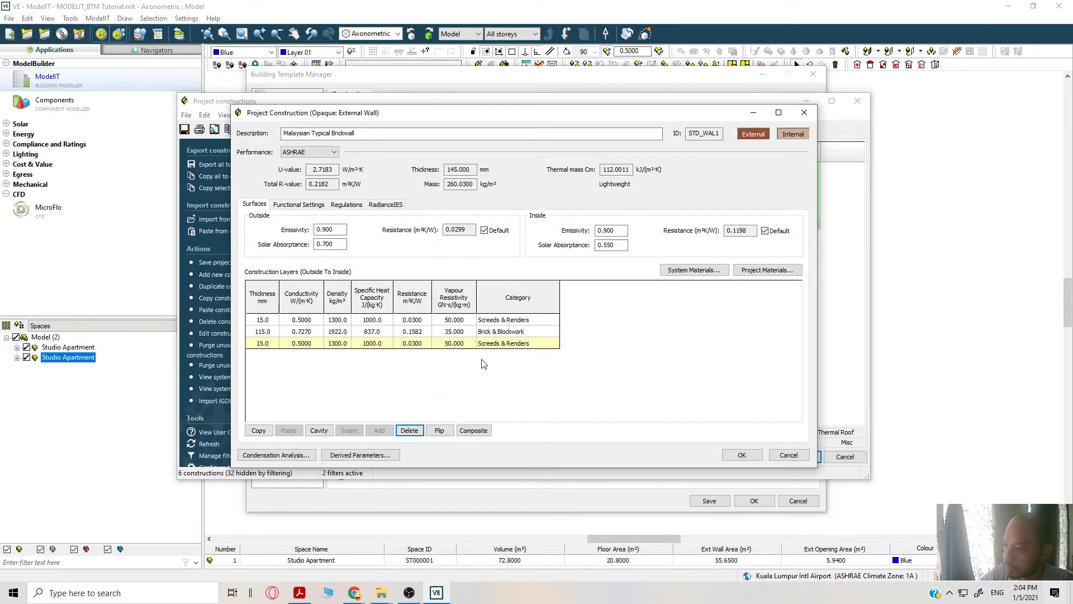
{"action": "left_click", "coordinate": [694, 270]}
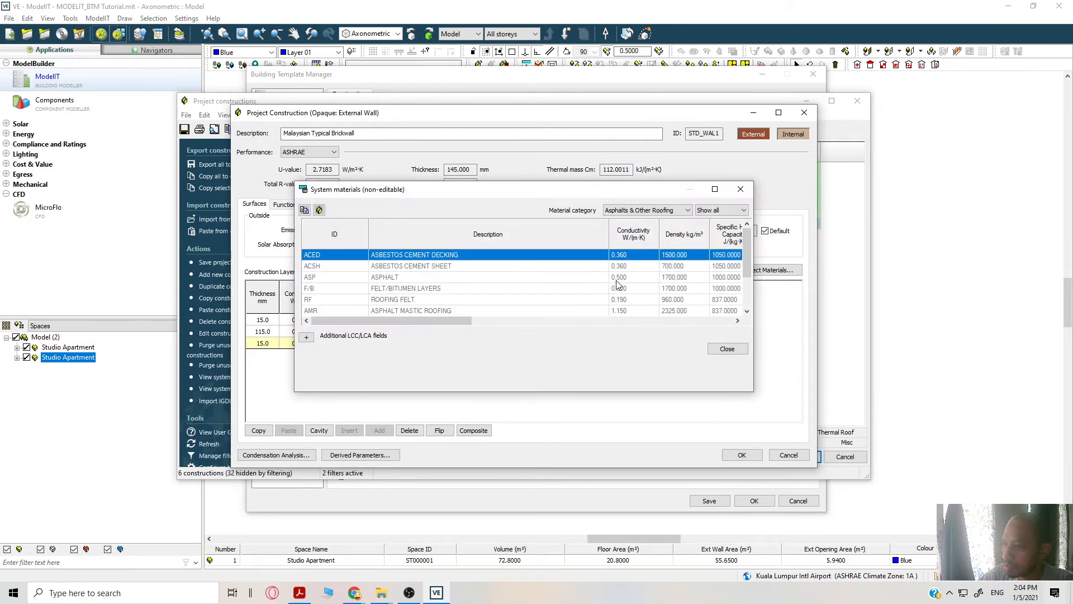
{"action": "left_click", "coordinate": [625, 211]}
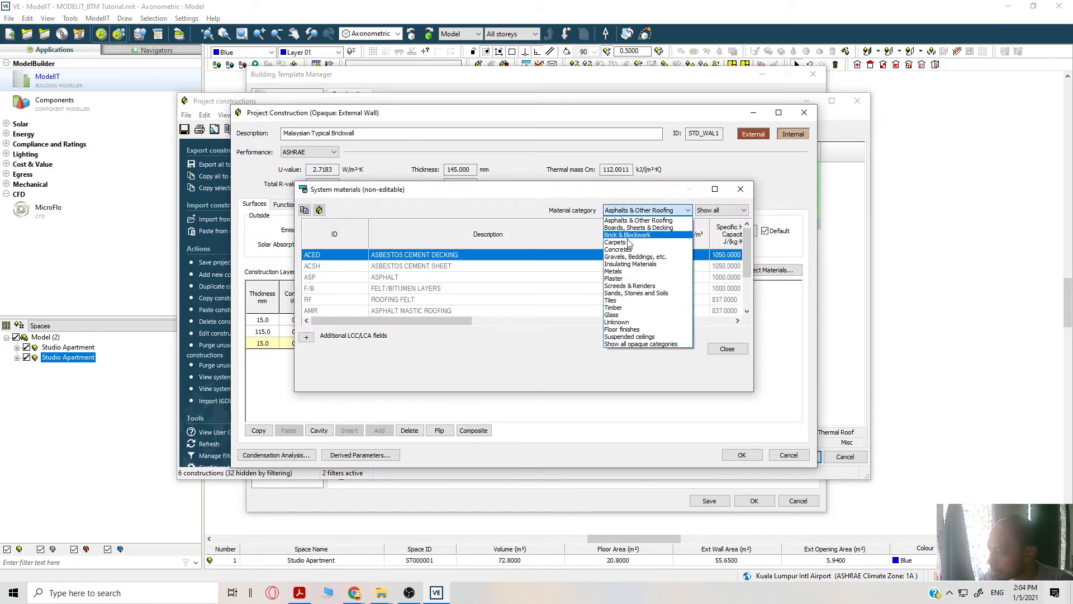
{"action": "left_click", "coordinate": [632, 281]}
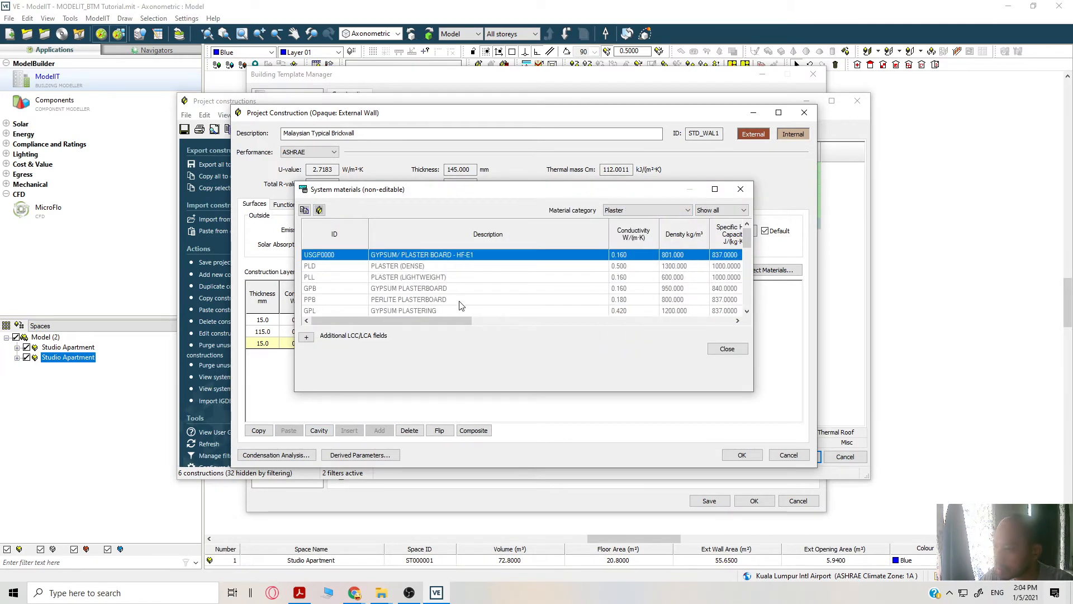
{"action": "left_click", "coordinate": [437, 277]}
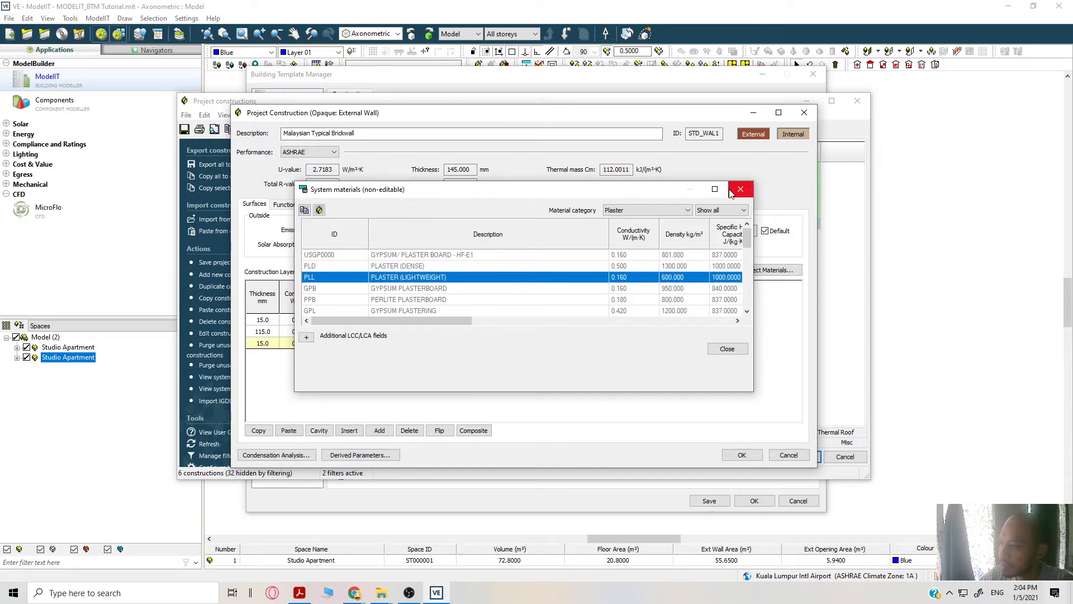
{"action": "left_click", "coordinate": [719, 351]}
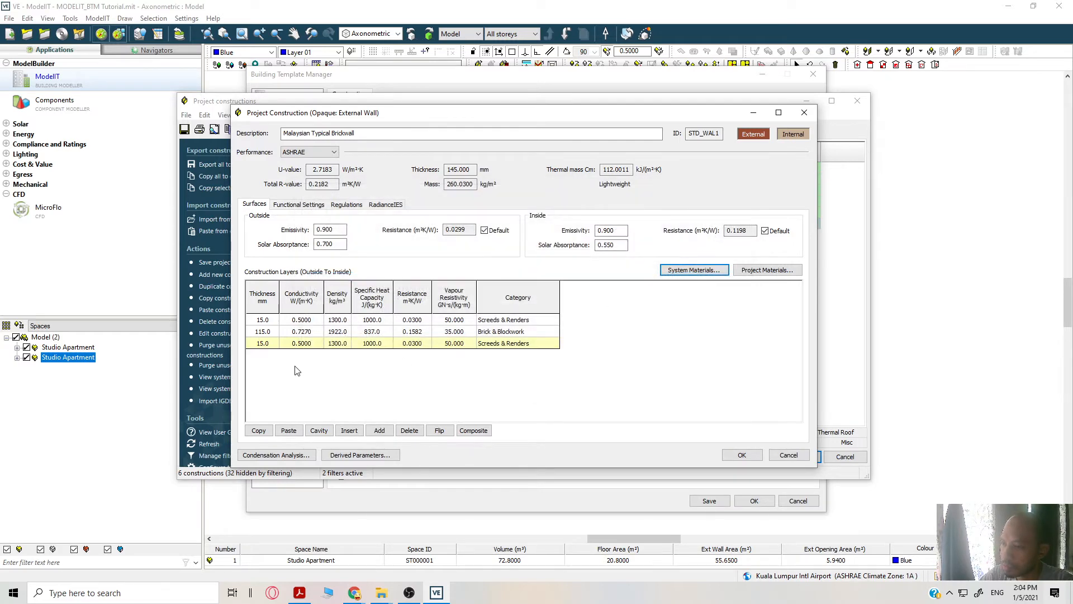
{"action": "left_click", "coordinate": [348, 431]}
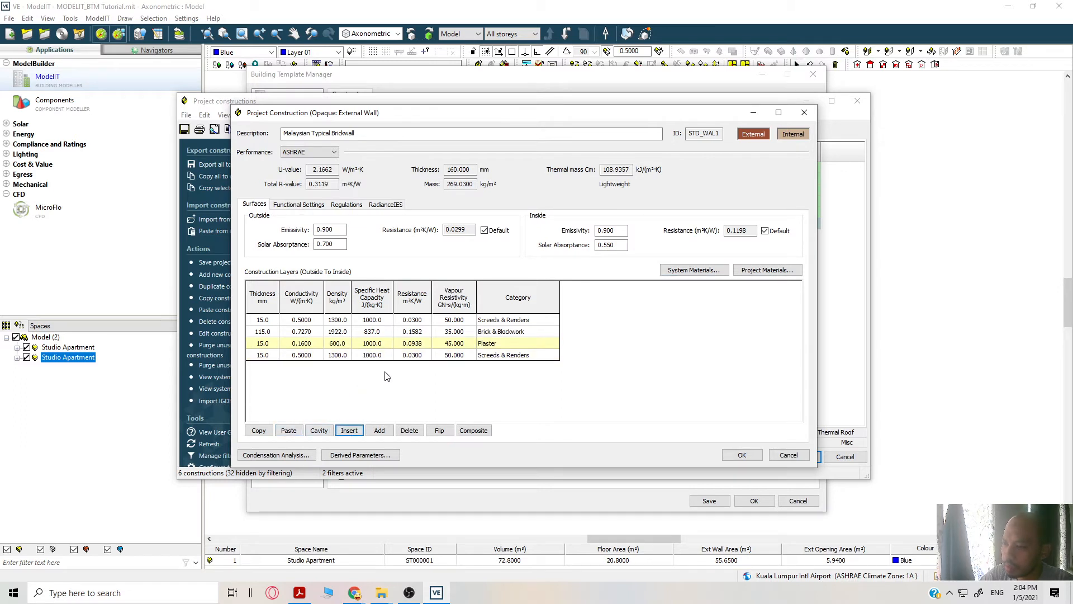
Replace the inserted plaster layer of the external wall with a copy of the 15 mm render layer.
{"action": "left_click", "coordinate": [438, 359]}
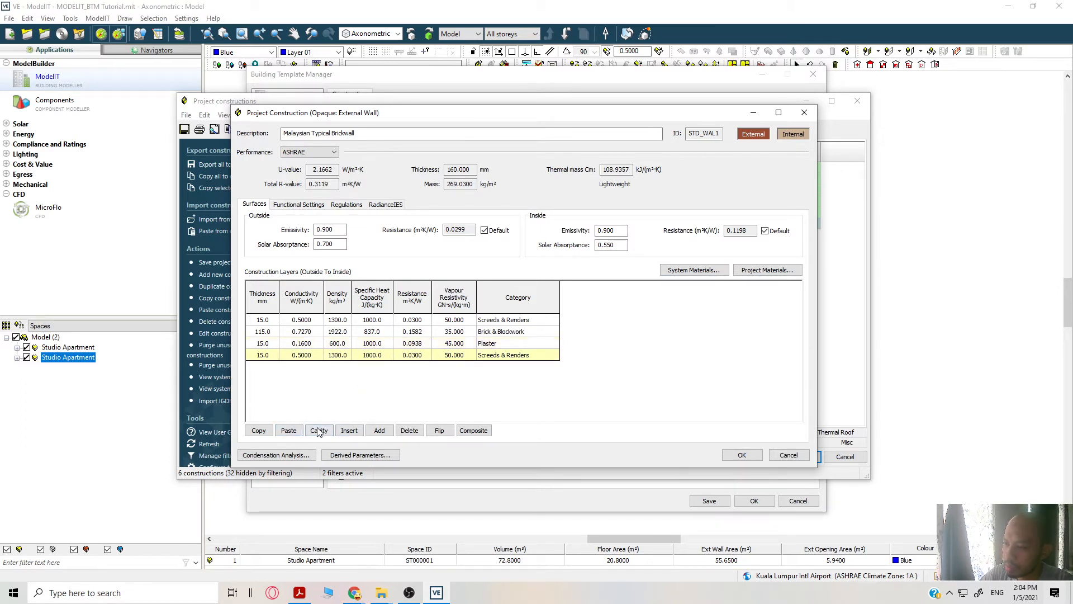
{"action": "left_click", "coordinate": [288, 347]}
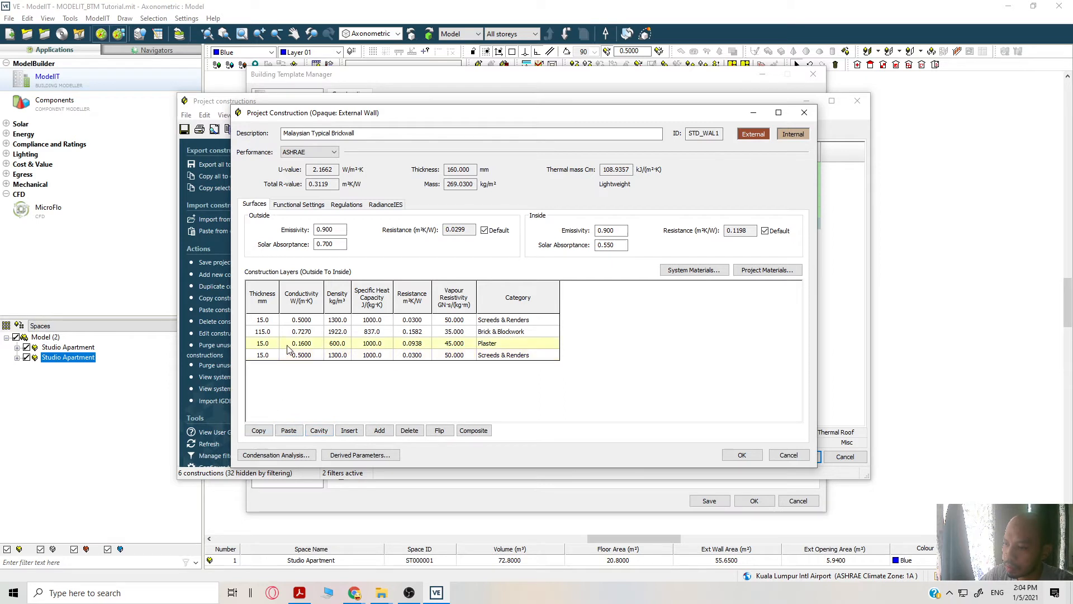
{"action": "left_click", "coordinate": [289, 431]}
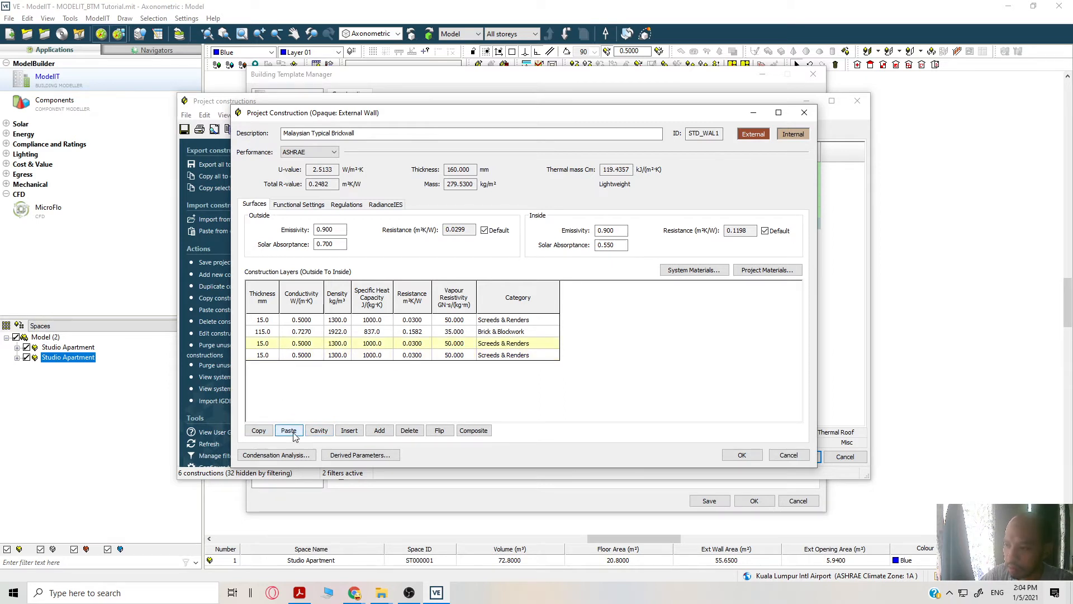
{"action": "left_click", "coordinate": [343, 392]}
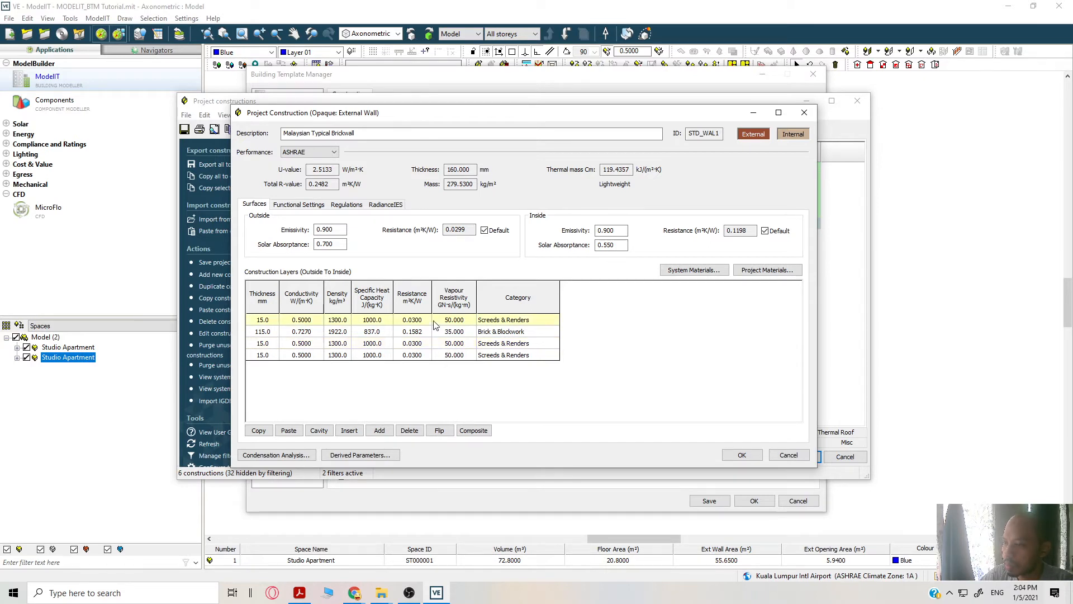
{"action": "left_click", "coordinate": [258, 430]}
{"action": "left_click", "coordinate": [313, 344]}
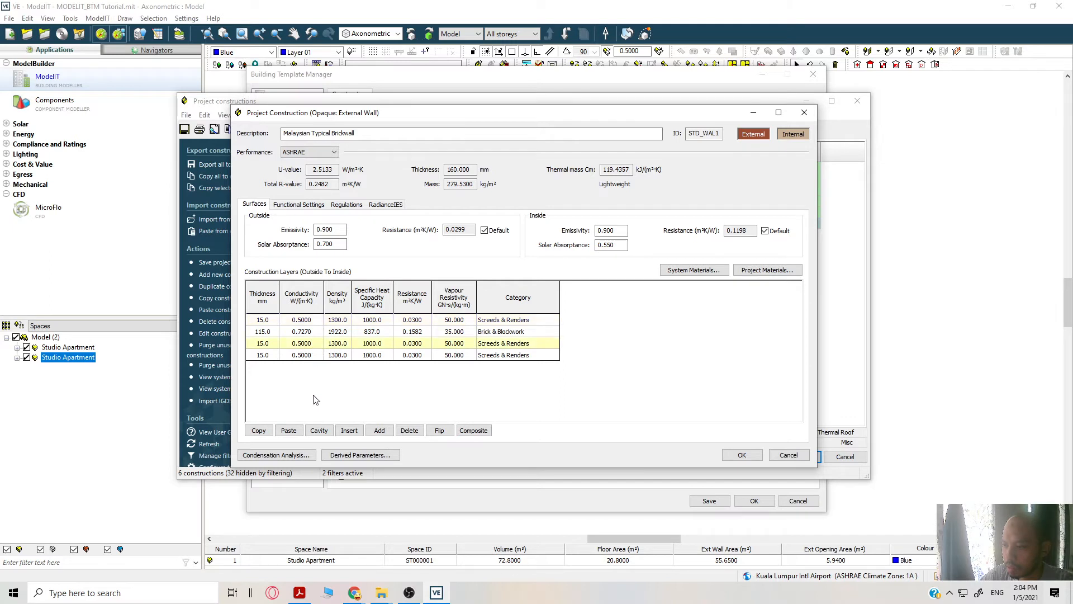
{"action": "left_click", "coordinate": [287, 431]}
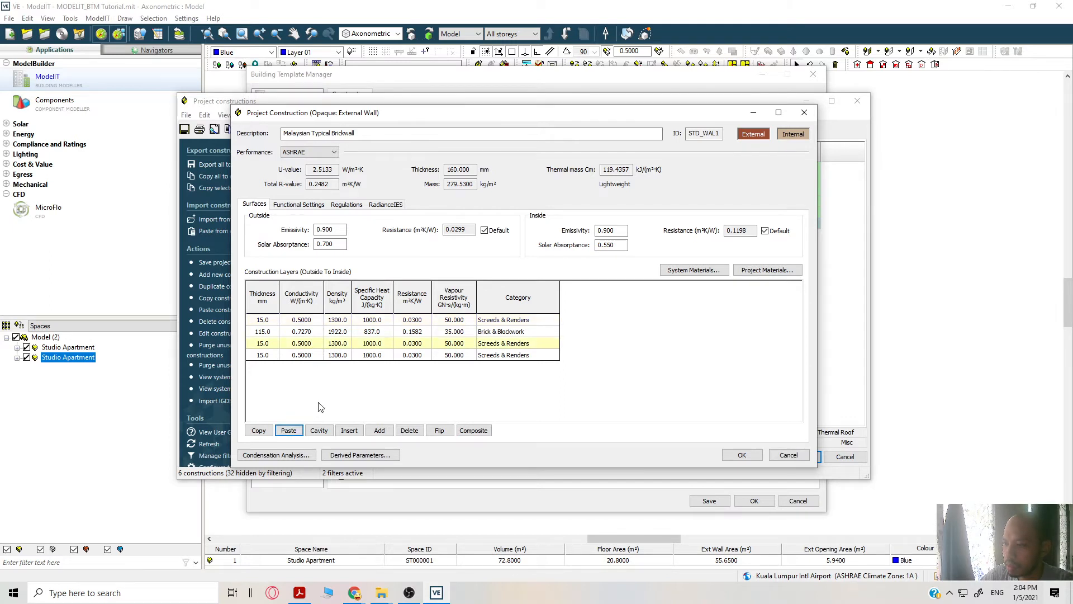
Replace the innermost render layer with GYPSUM/ PLASTER BOARD - HF-E1 from the system Plaster materials and accept the wall construction.
{"action": "left_click", "coordinate": [317, 357]}
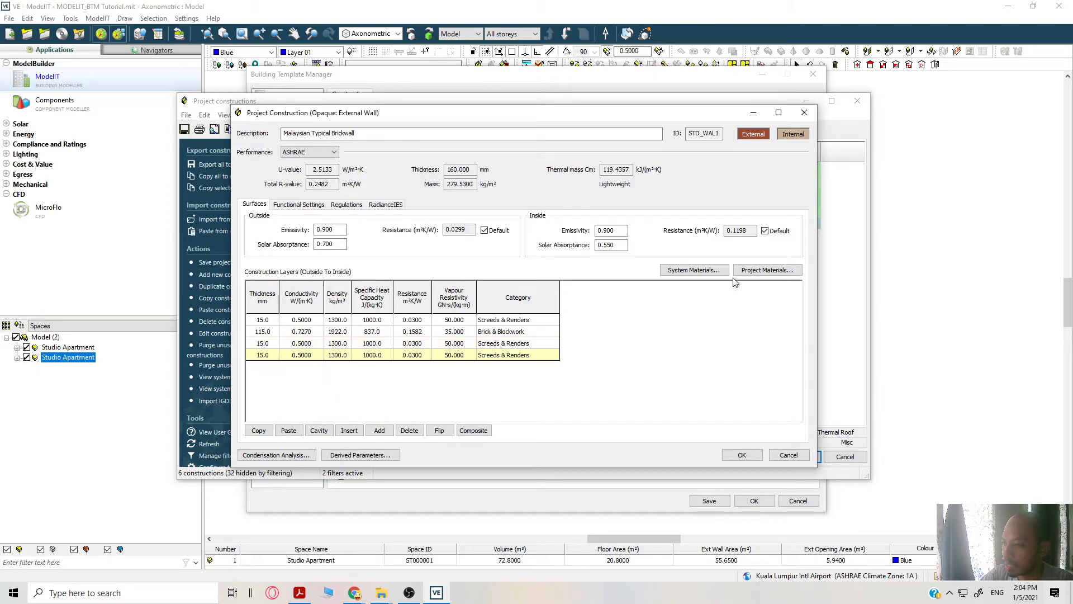
{"action": "left_click", "coordinate": [717, 273]}
{"action": "left_click", "coordinate": [635, 211]}
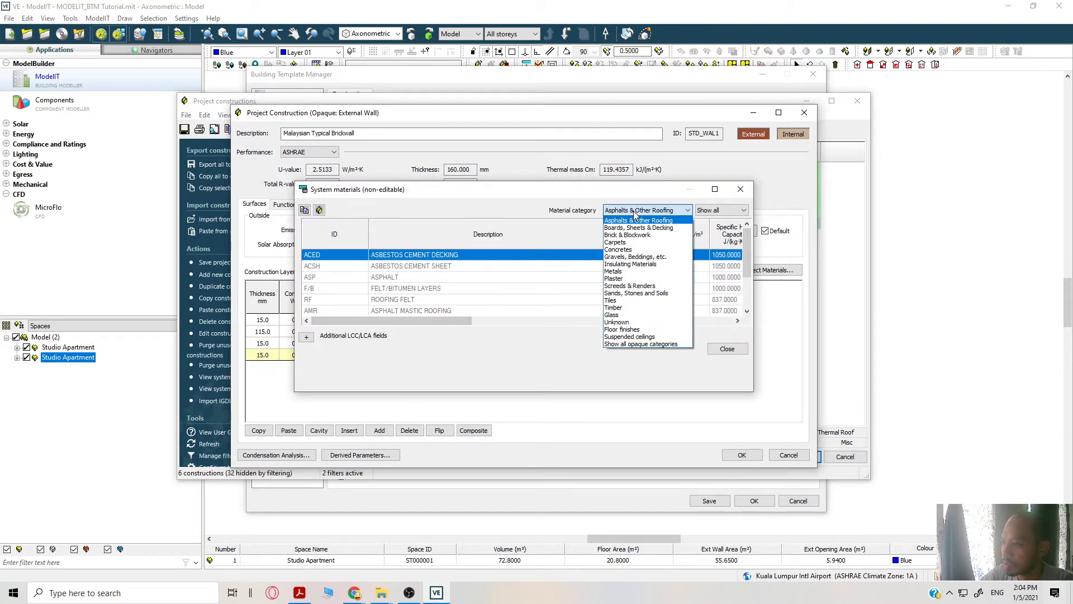
{"action": "left_click", "coordinate": [625, 278]}
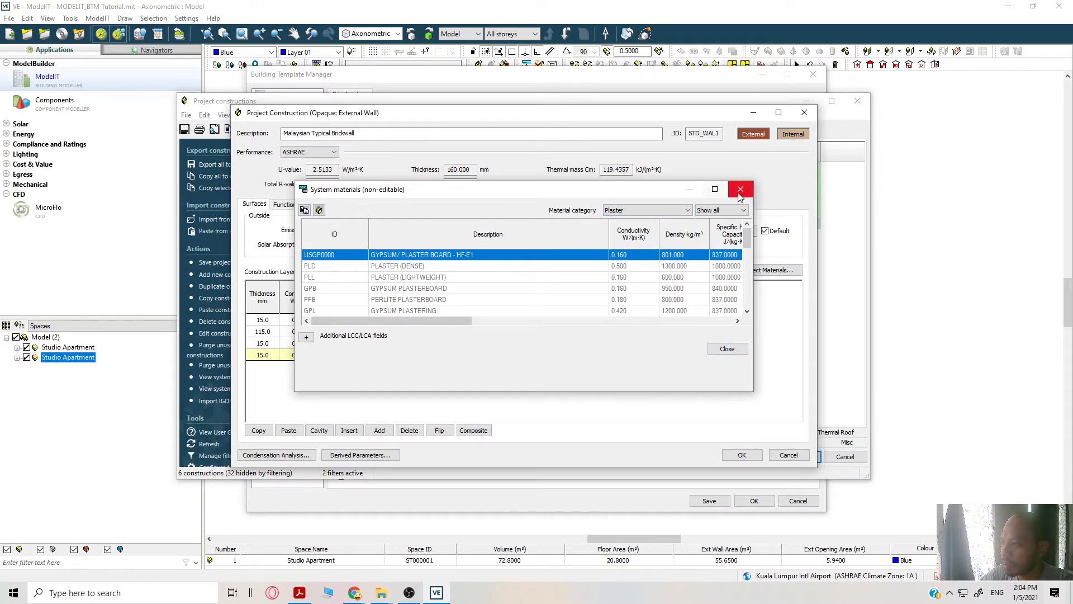
{"action": "left_click", "coordinate": [726, 349]}
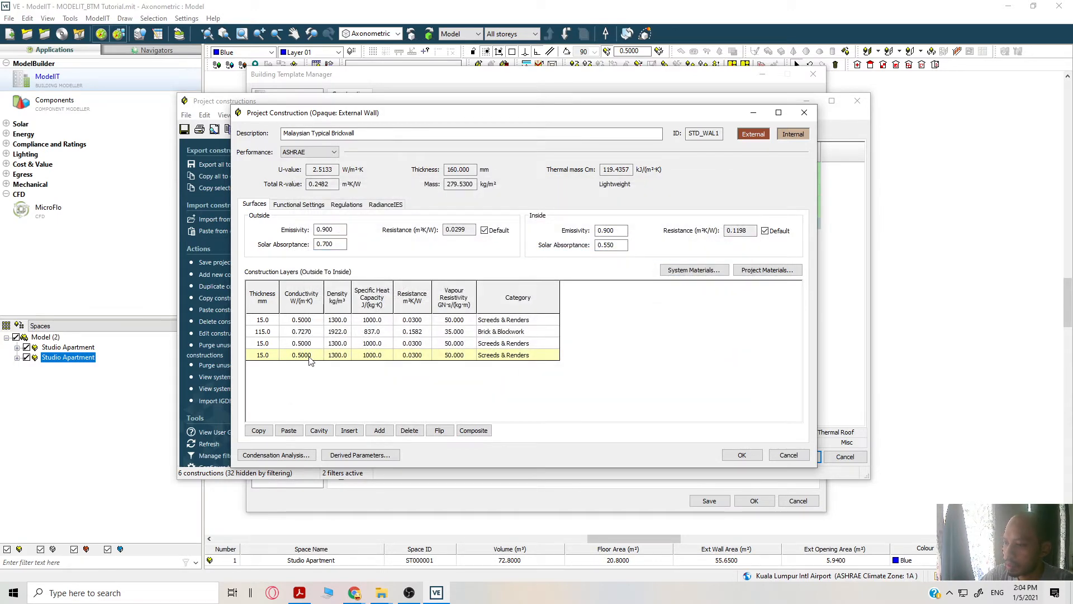
{"action": "left_click", "coordinate": [288, 430]}
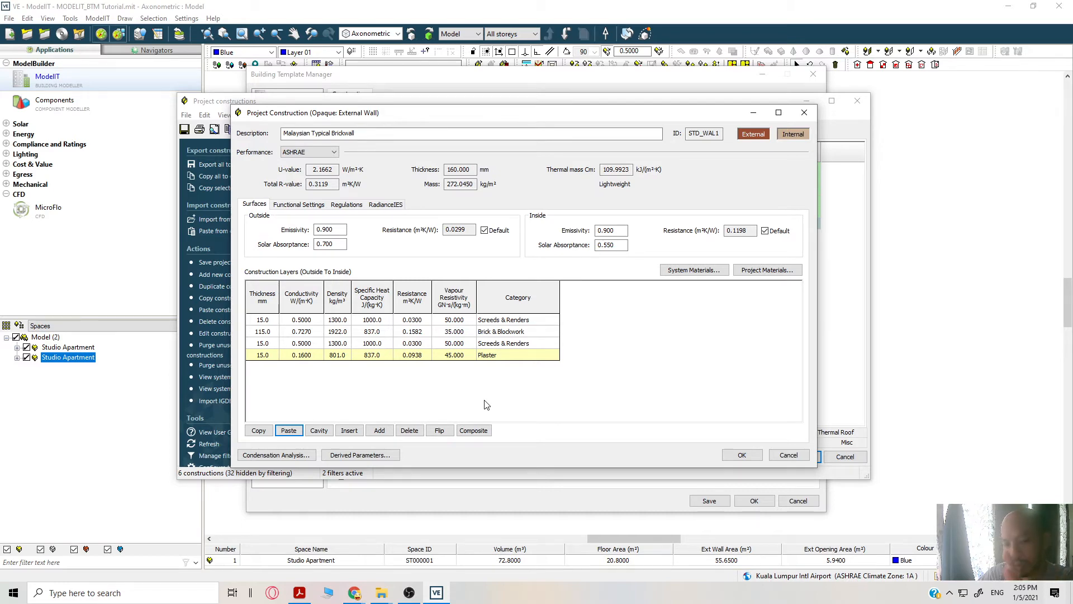
{"action": "left_click", "coordinate": [735, 457]}
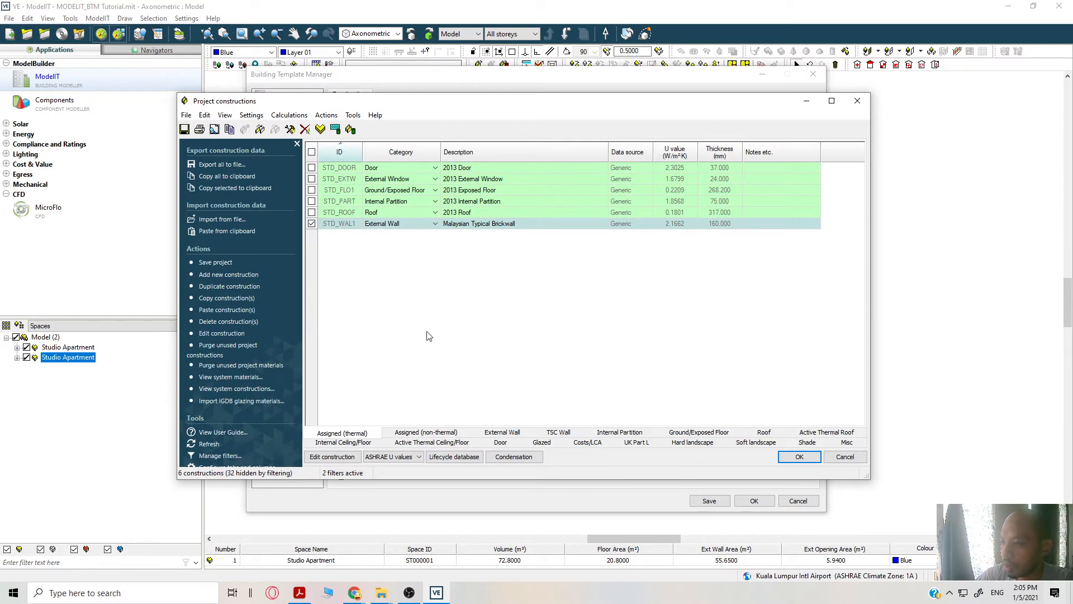
Open the 2013 Door construction for editing and change its timber layer's category to Metals in the frame settings.
{"action": "left_click", "coordinate": [411, 164]}
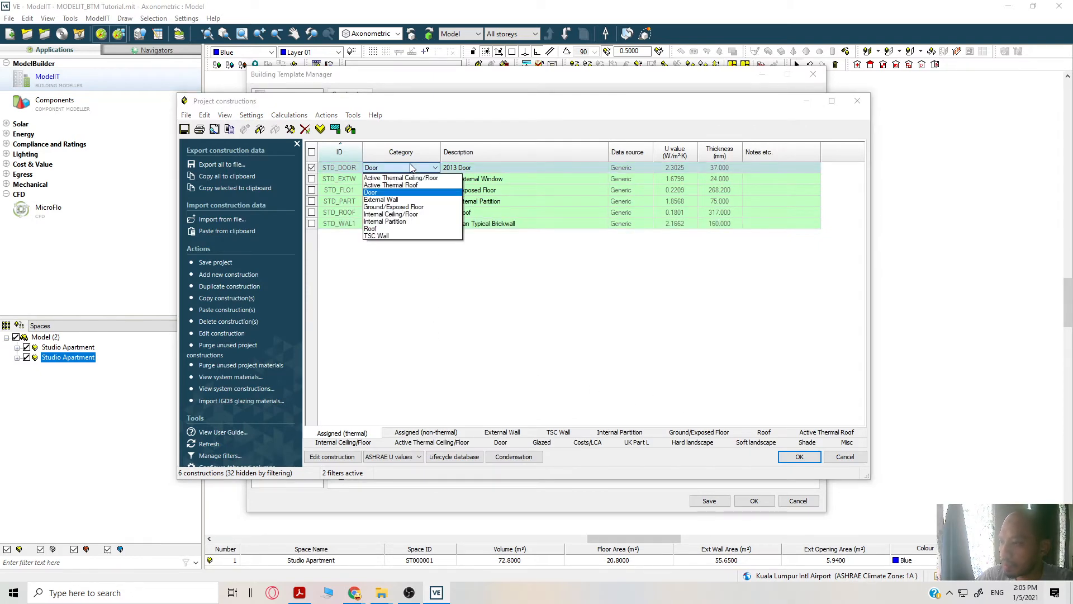
{"action": "left_click", "coordinate": [500, 353]}
{"action": "left_click", "coordinate": [334, 457]}
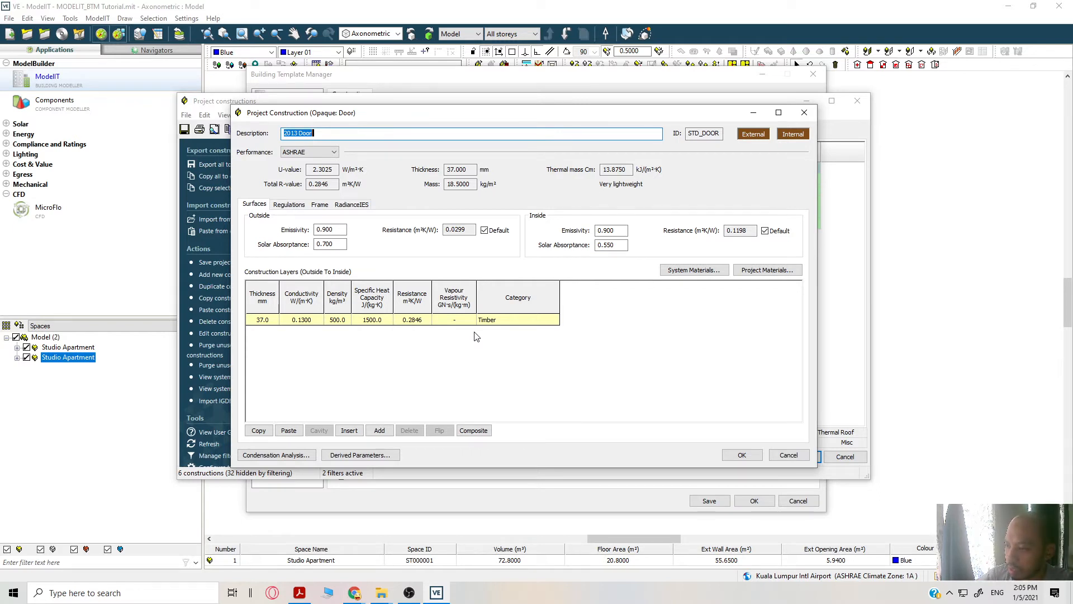
{"action": "left_click", "coordinate": [319, 204]}
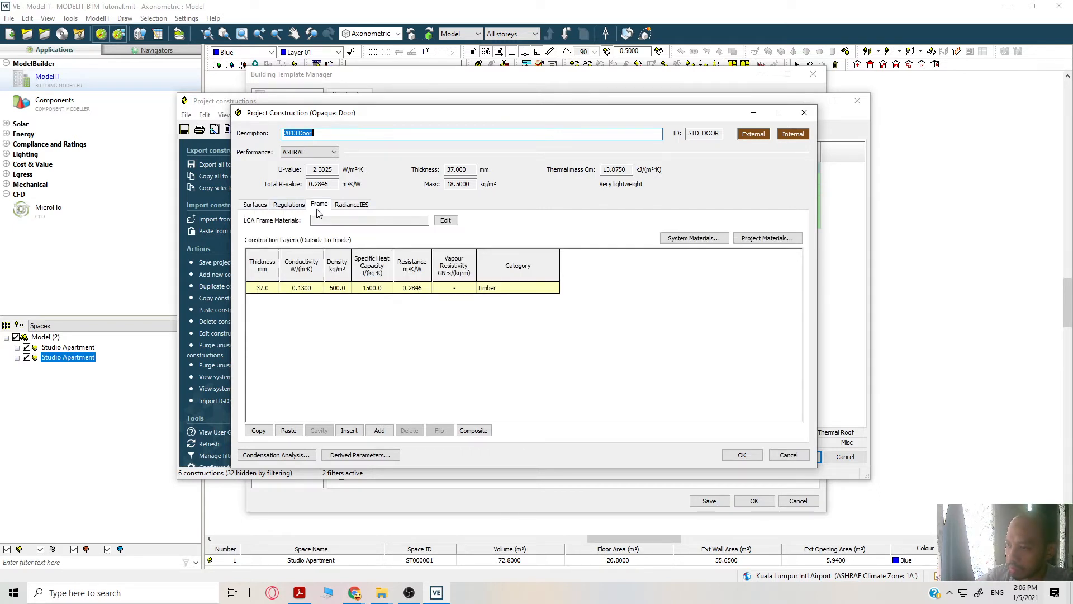
{"action": "left_click", "coordinate": [388, 222]}
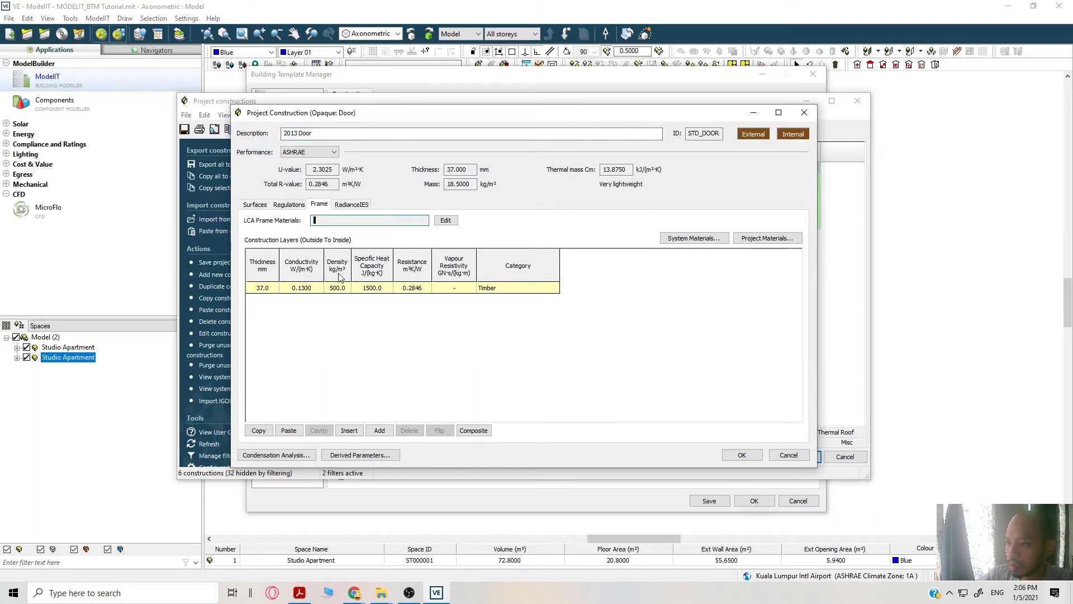
{"action": "left_click", "coordinate": [497, 291]}
{"action": "left_click", "coordinate": [555, 288]}
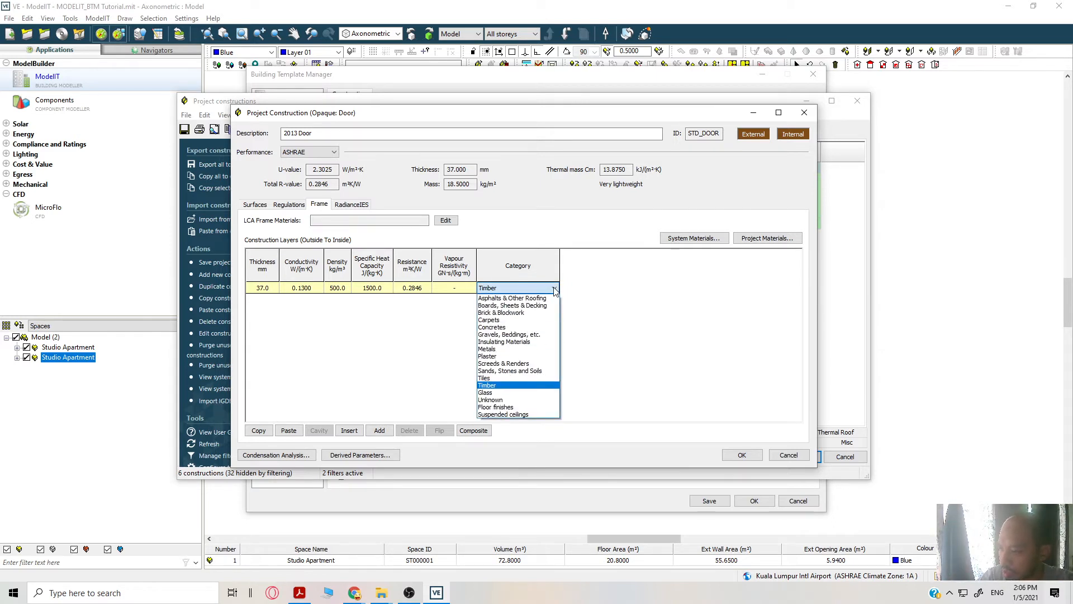
{"action": "left_click", "coordinate": [508, 349]}
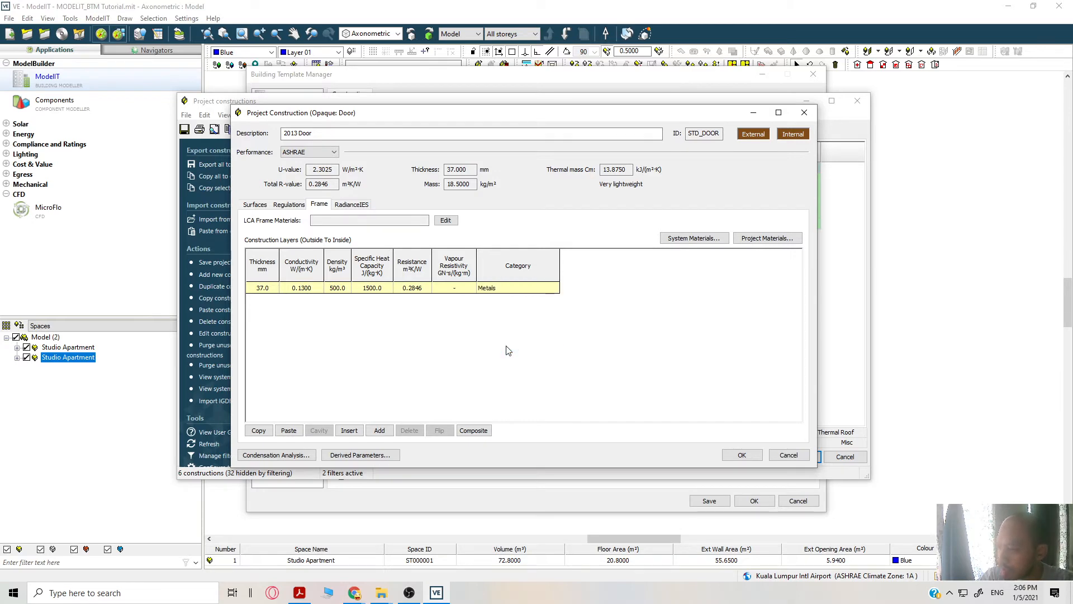
Replace the door layer's material with STEEL (BASESM01) from the system Metals materials and accept the door construction.
{"action": "left_click", "coordinate": [700, 242]}
{"action": "left_click", "coordinate": [618, 210]}
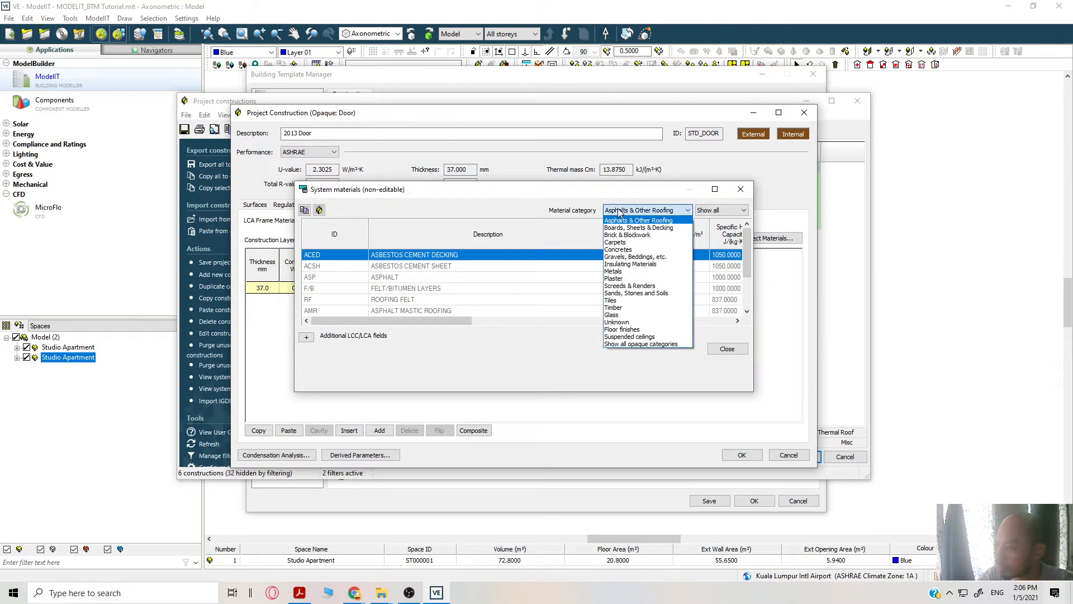
{"action": "left_click", "coordinate": [613, 271]}
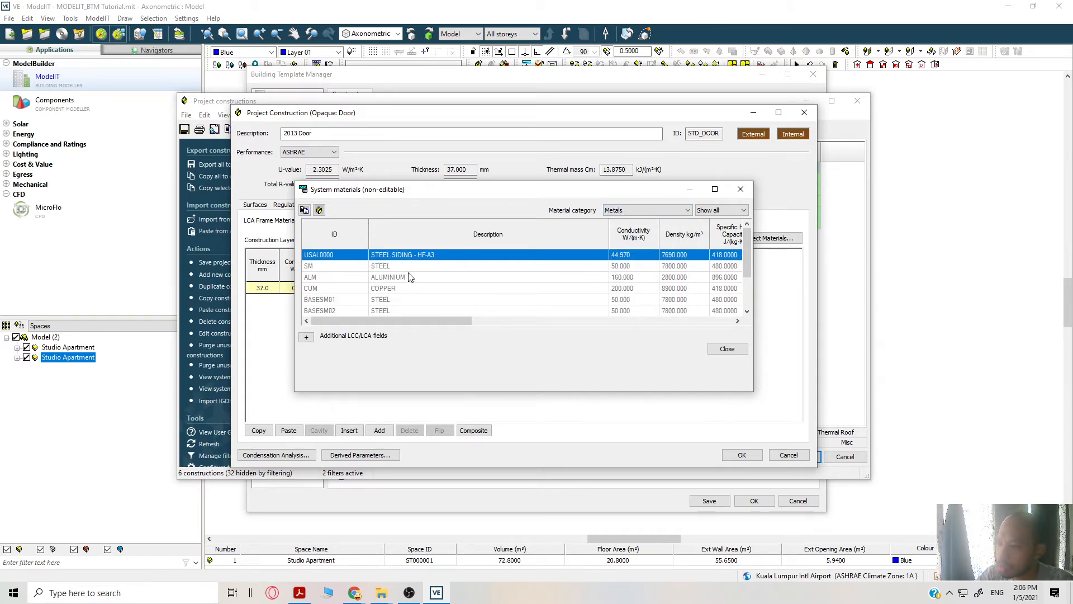
{"action": "scroll", "coordinate": [422, 271], "scroll_direction": "down", "scroll_amount": 1}
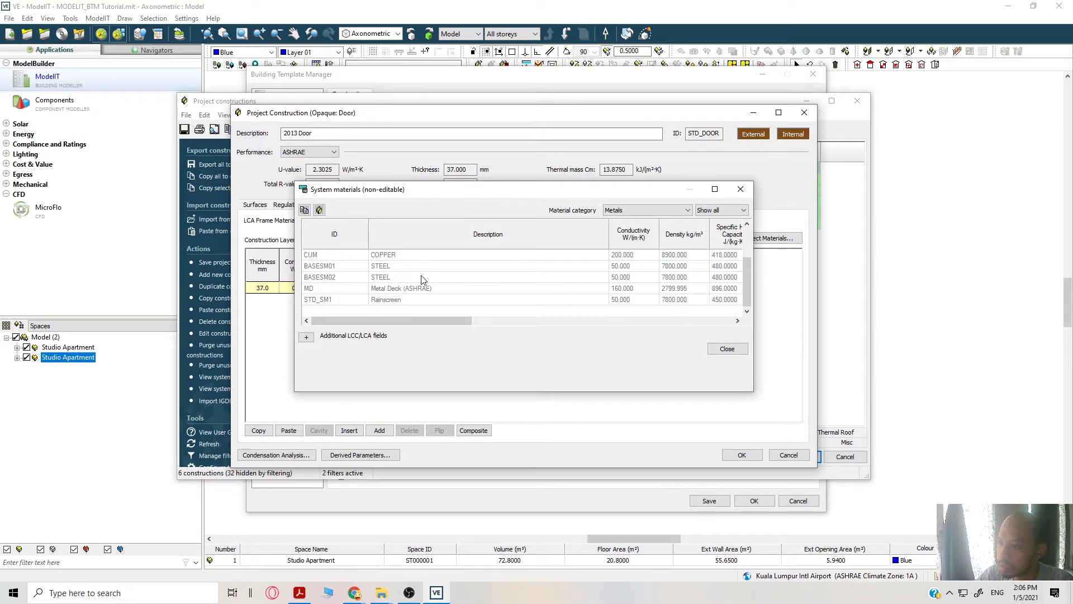
{"action": "left_click", "coordinate": [423, 268]}
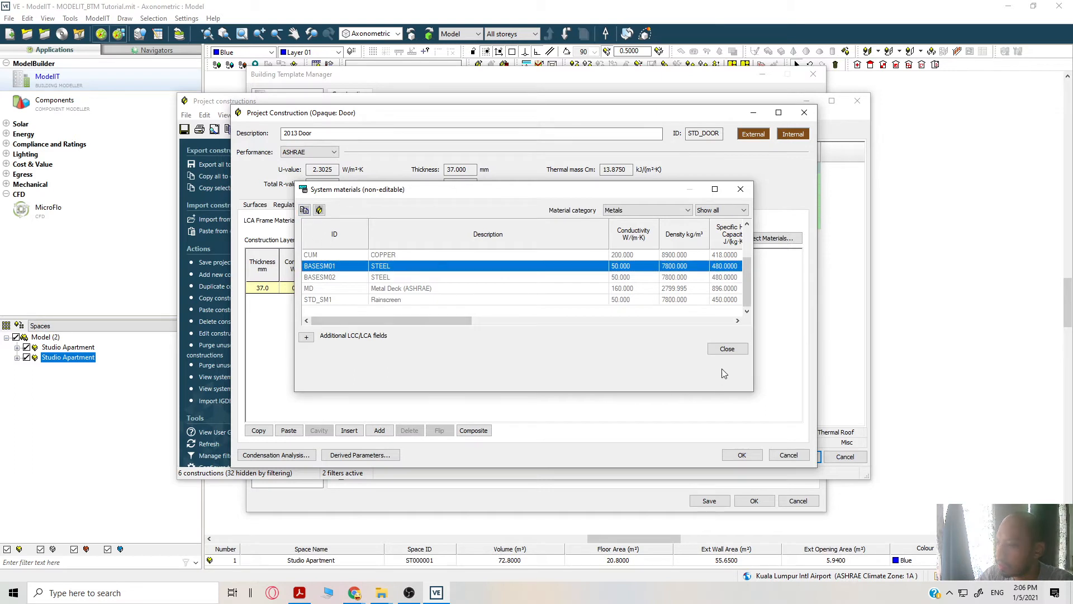
{"action": "left_click", "coordinate": [719, 349]}
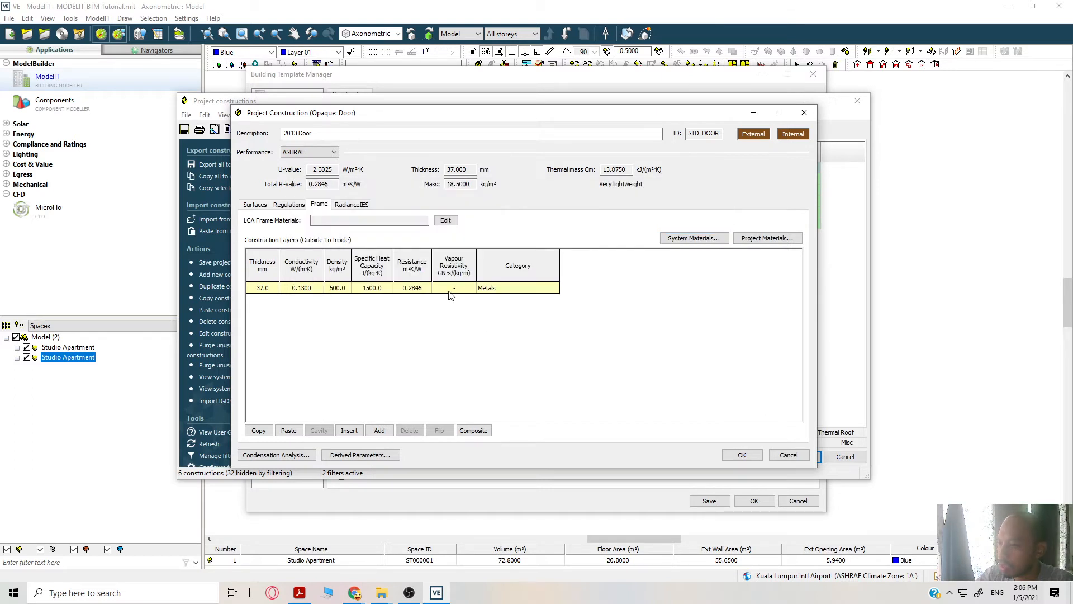
{"action": "left_click", "coordinate": [288, 430]}
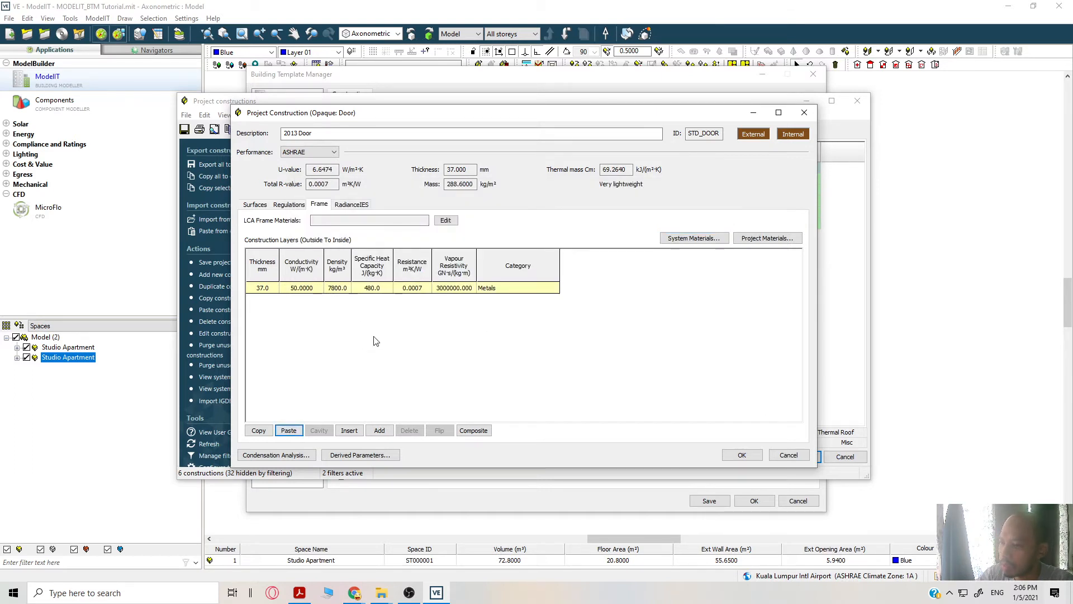
{"action": "left_click", "coordinate": [727, 455]}
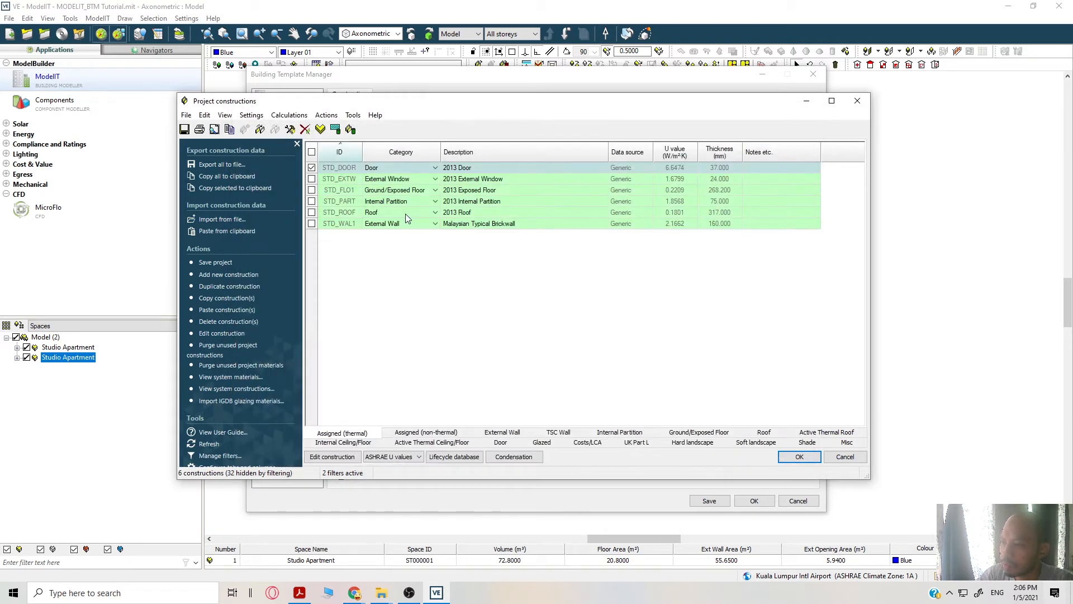
Open the 2013 External Window construction for editing and change its description to Aluminum.
{"action": "left_click", "coordinate": [505, 179]}
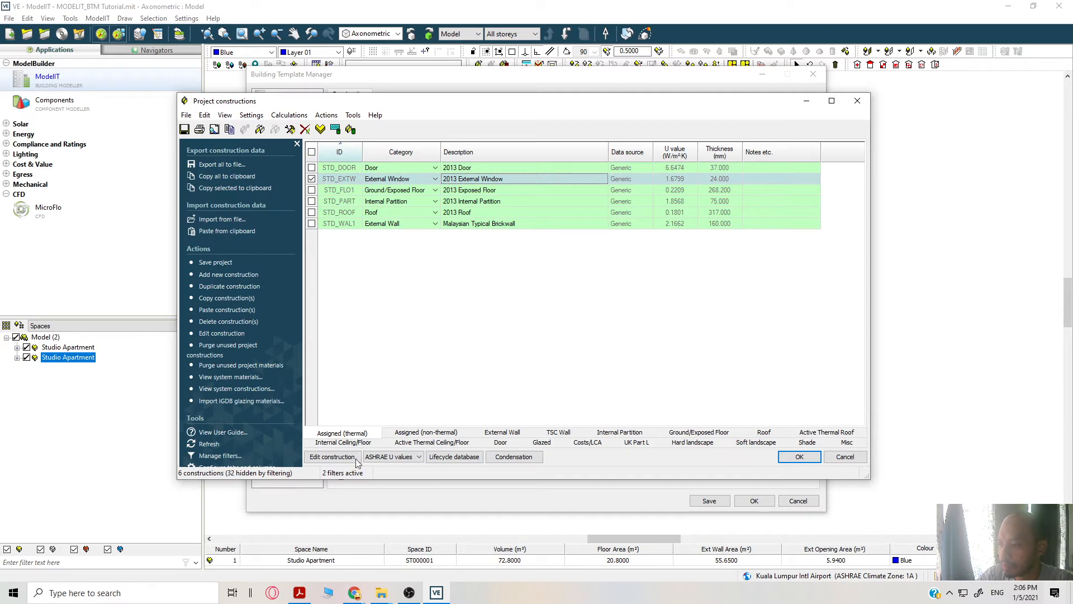
{"action": "left_click", "coordinate": [332, 456]}
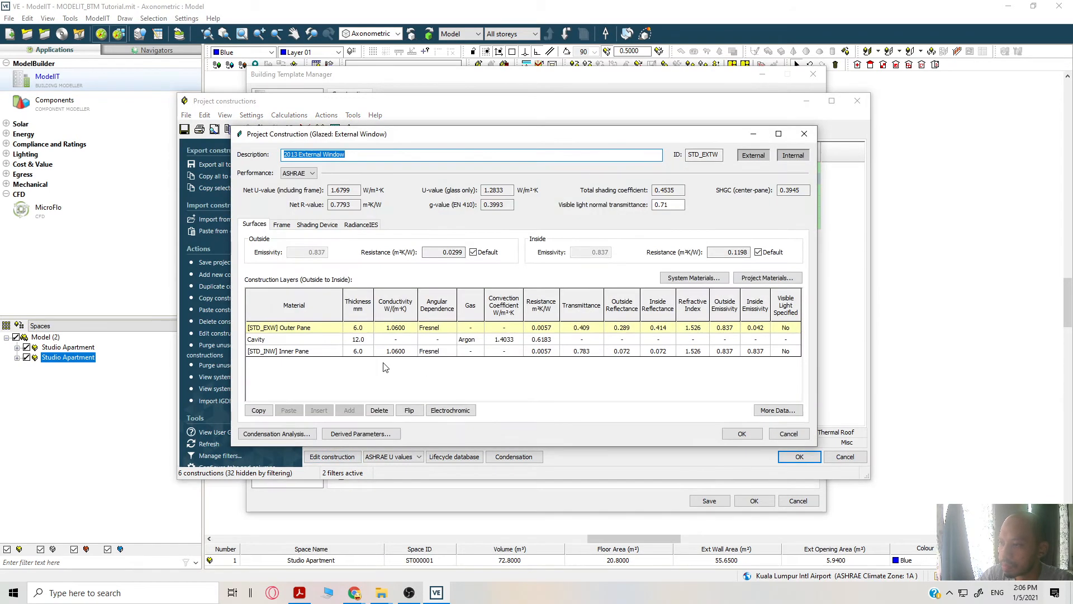
{"action": "type", "text": "Al"}
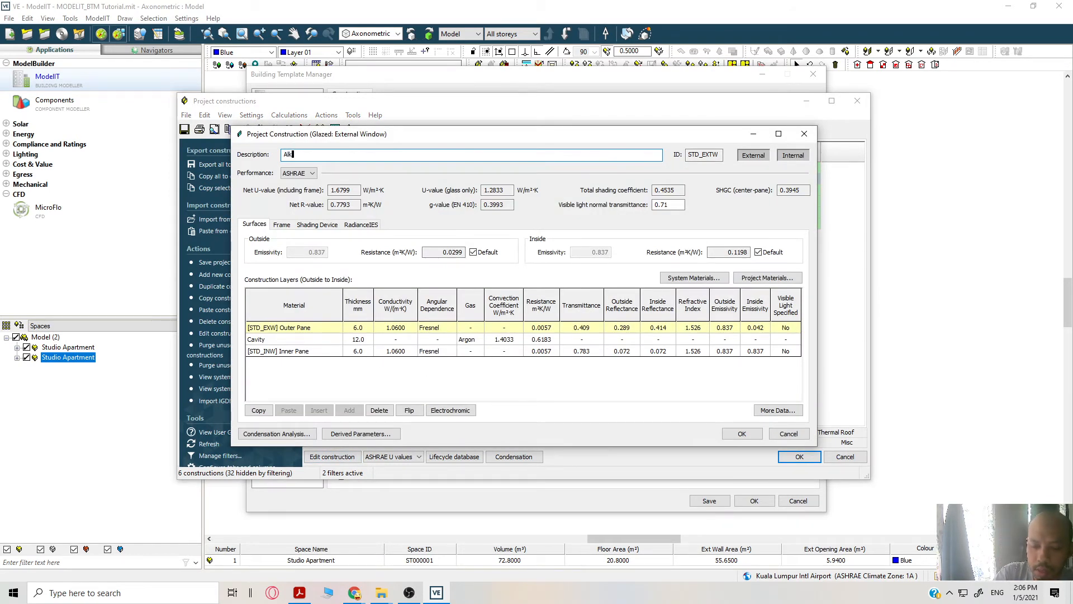
{"action": "type", "text": "uminum"}
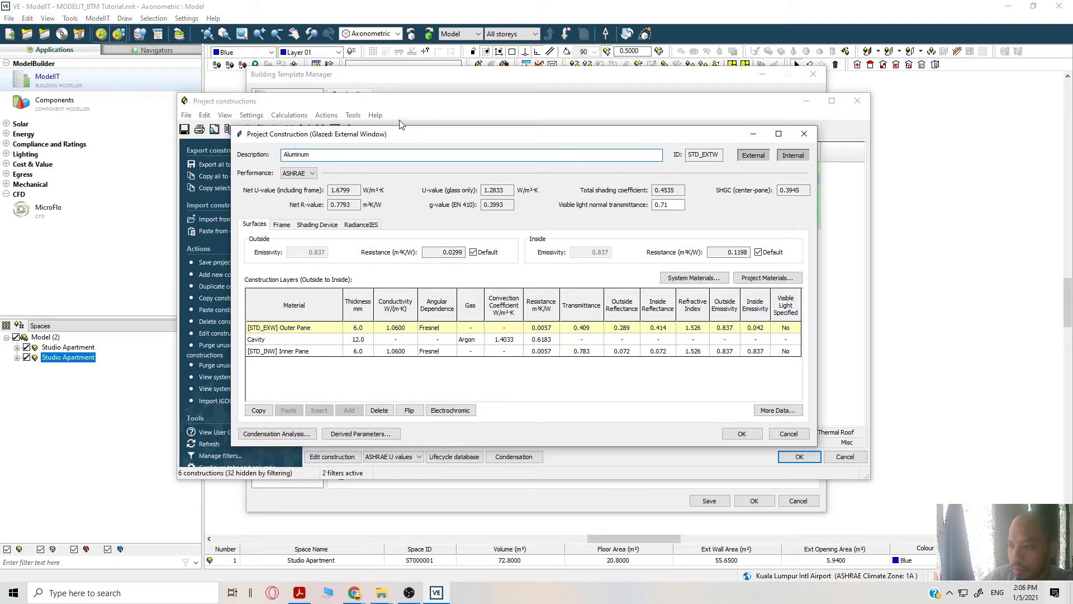
Delete the inner pane and cavity from the window construction, keeping only the 6 mm outer pane with Fresnel angular dependence.
{"action": "left_click", "coordinate": [309, 381]}
{"action": "left_click", "coordinate": [310, 352]}
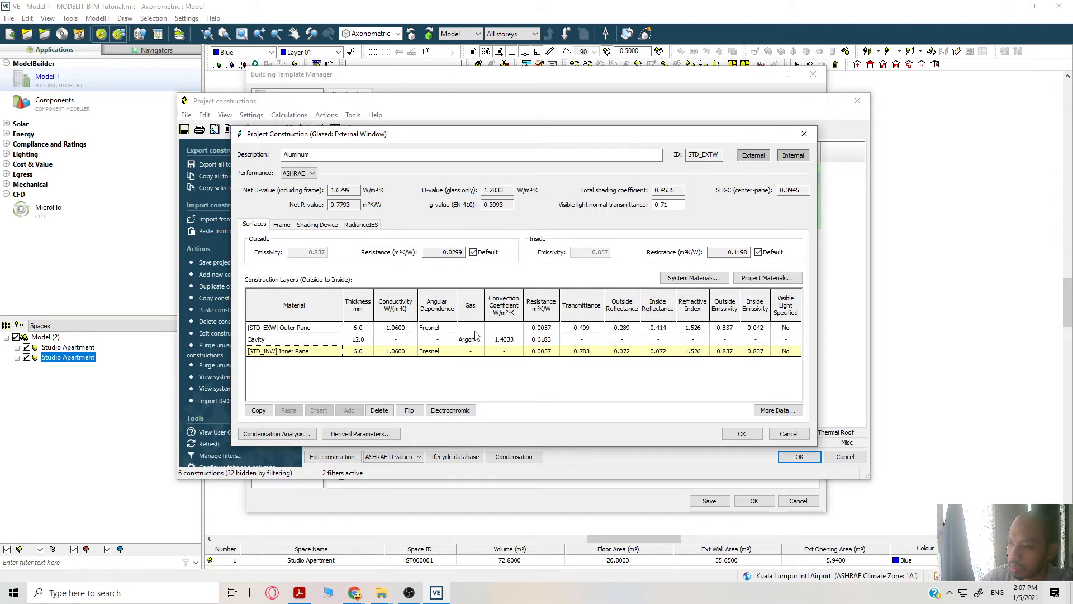
{"action": "left_click", "coordinate": [380, 410]}
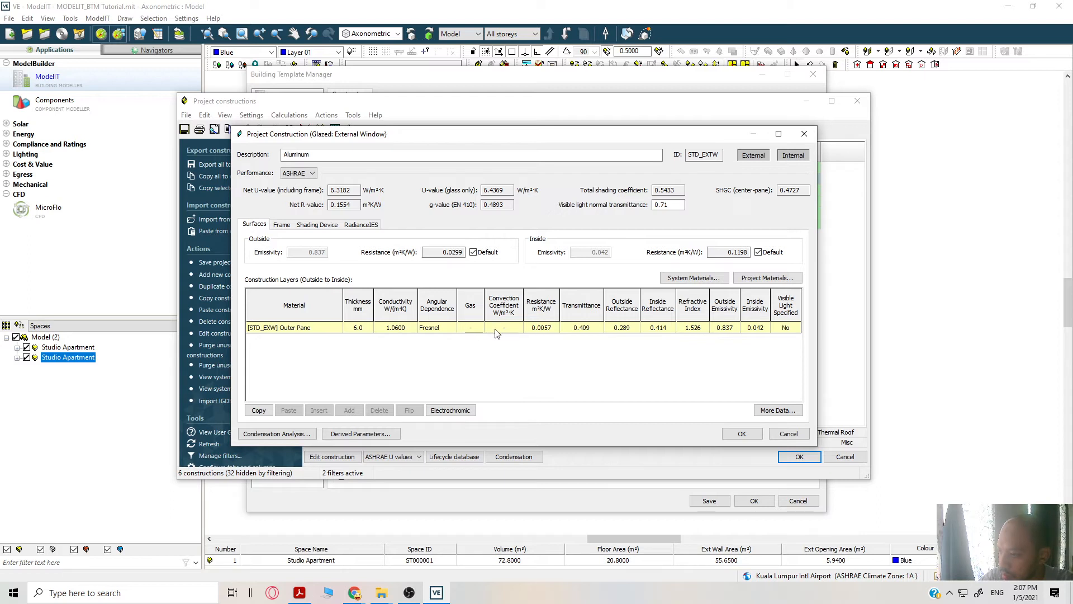
{"action": "left_click", "coordinate": [441, 328]}
{"action": "left_click", "coordinate": [452, 329]}
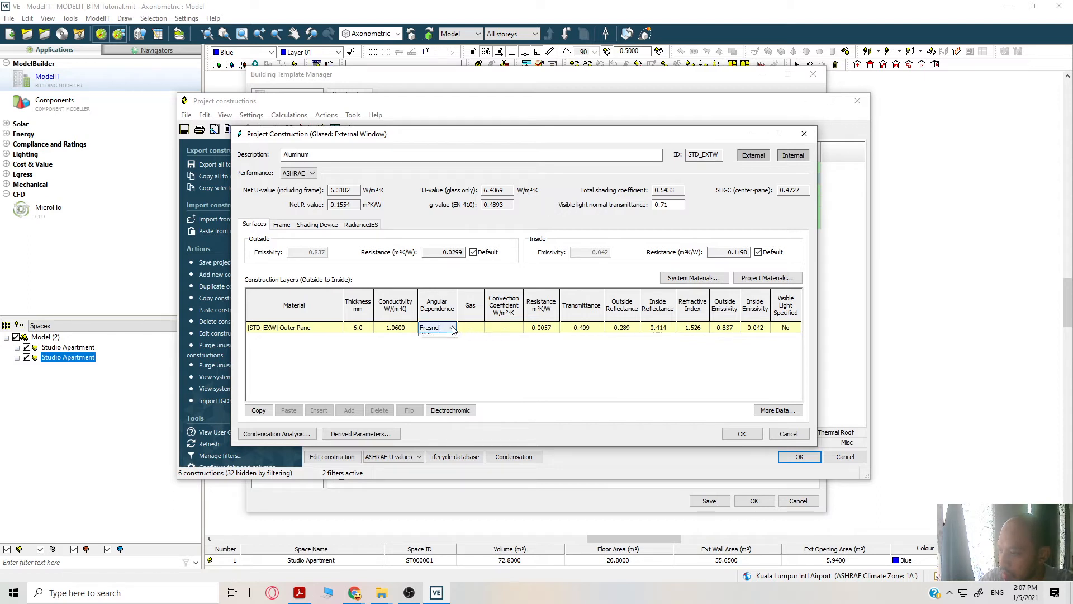
{"action": "left_click", "coordinate": [475, 347]}
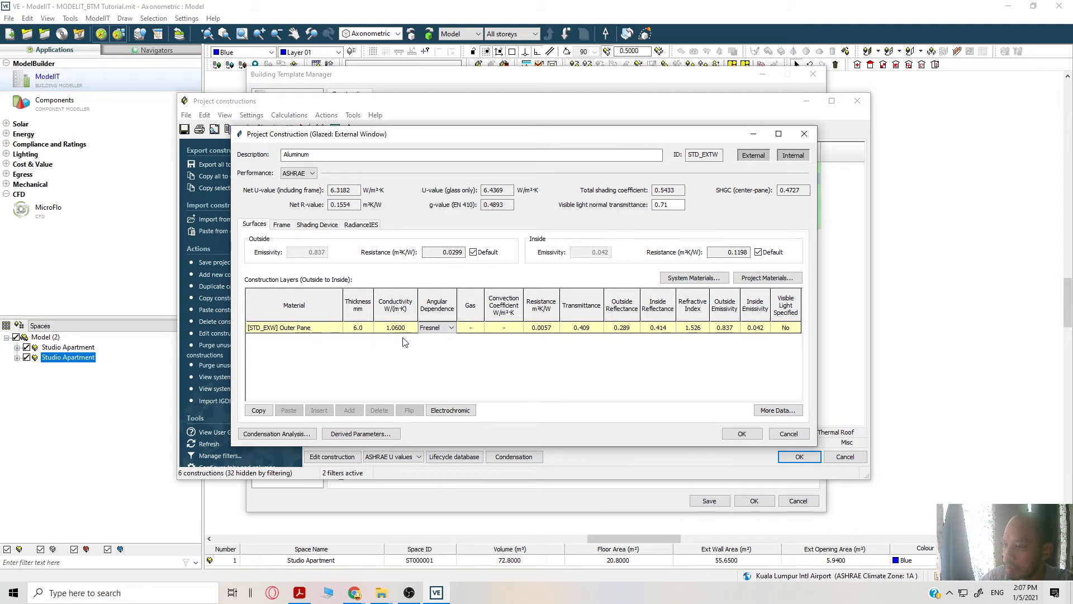
Complete the description as Aluminum Casement Window and set the window's frame type to Aluminium.
{"action": "left_click", "coordinate": [285, 227]}
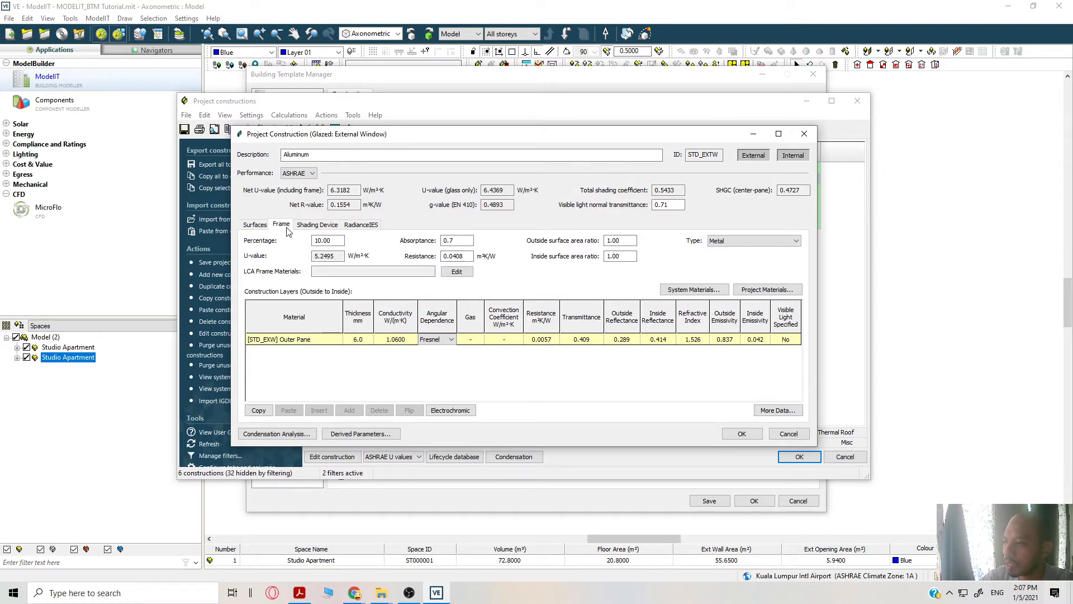
{"action": "left_click", "coordinate": [737, 241]}
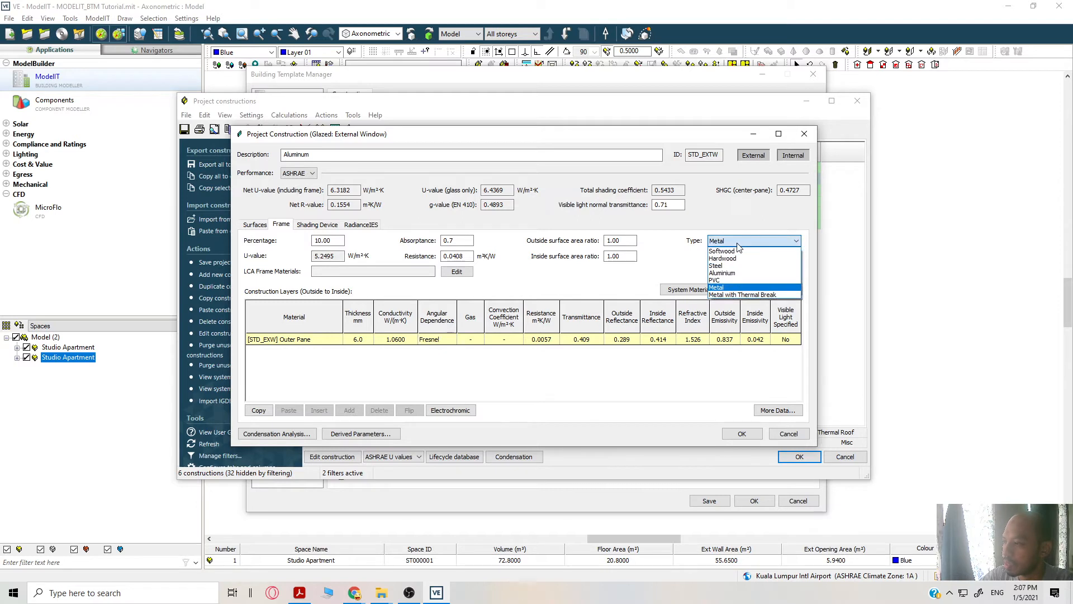
{"action": "left_click", "coordinate": [324, 155]}
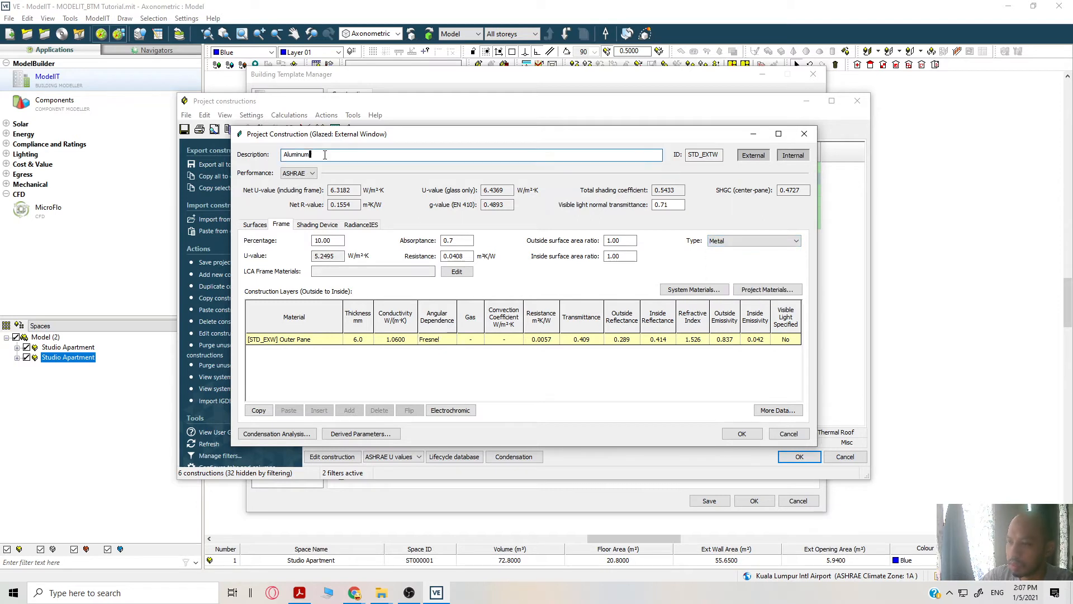
{"action": "type", "text": "Casement"}
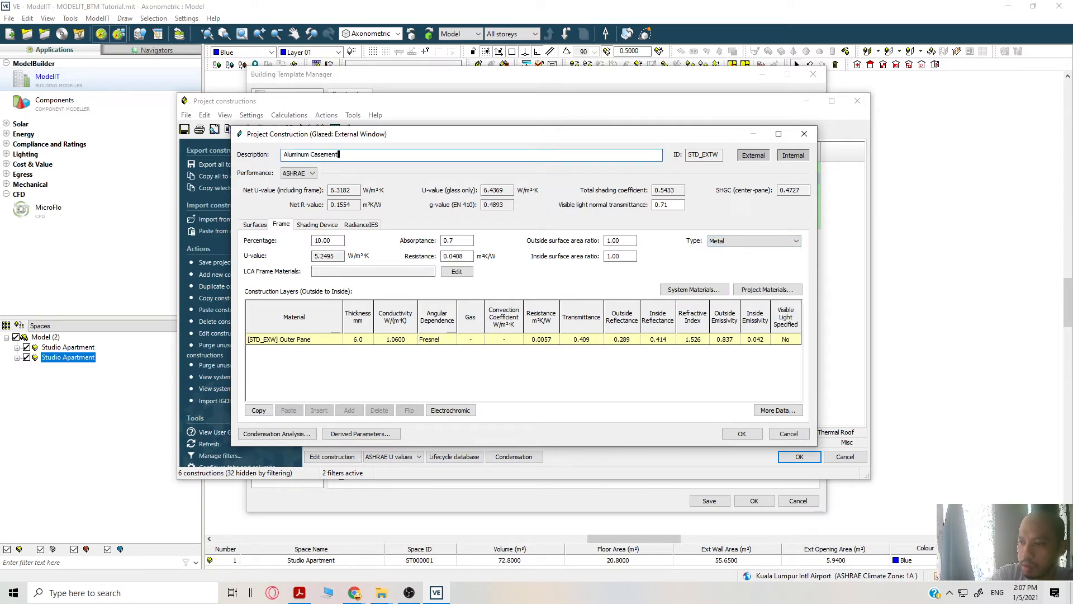
{"action": "type", "text": " Window"}
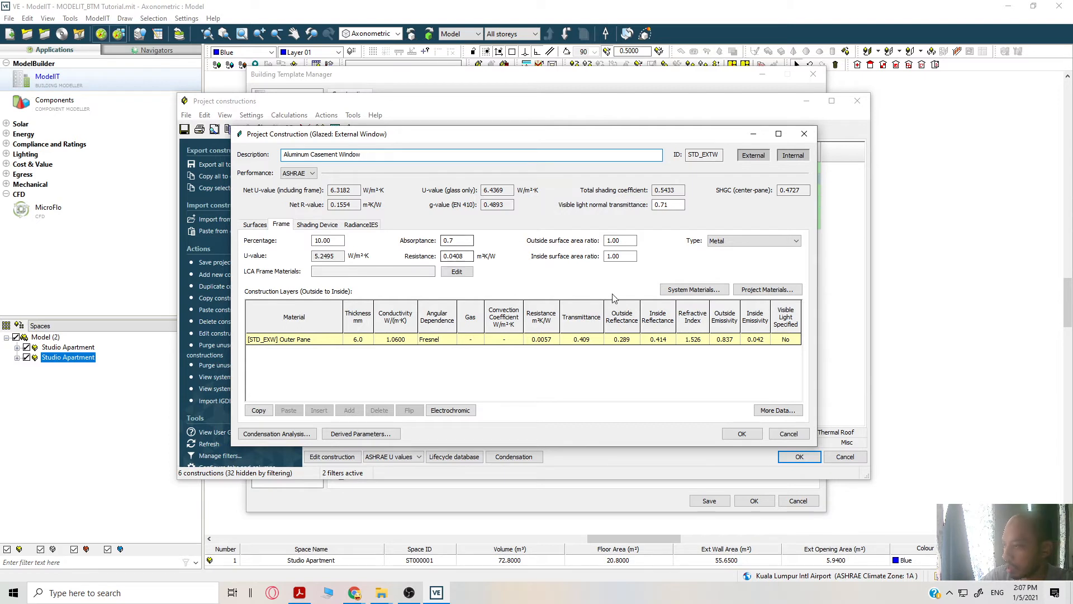
{"action": "left_click", "coordinate": [754, 241]}
{"action": "left_click", "coordinate": [727, 255]}
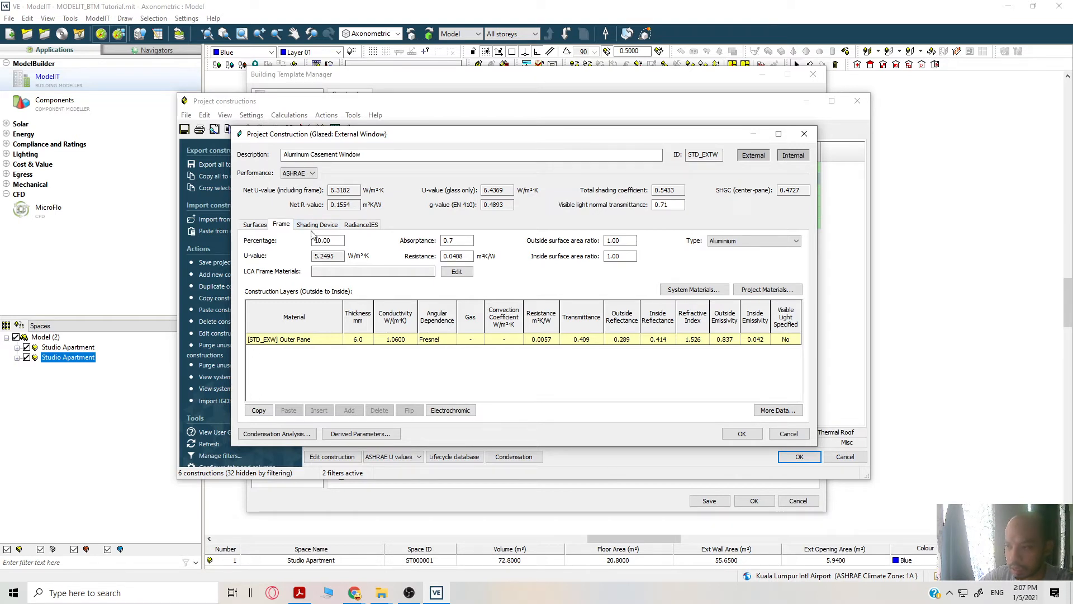
Open the window's local shading device settings, switch to Chrome and search Google Images for "window shading devices".
{"action": "left_click", "coordinate": [317, 226]}
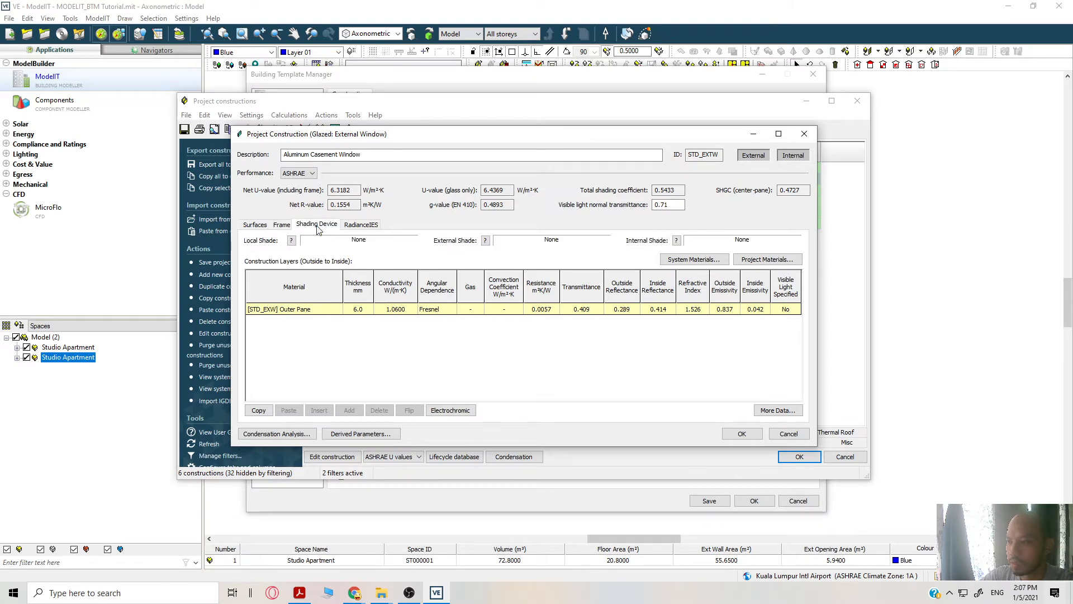
{"action": "left_click", "coordinate": [290, 243]}
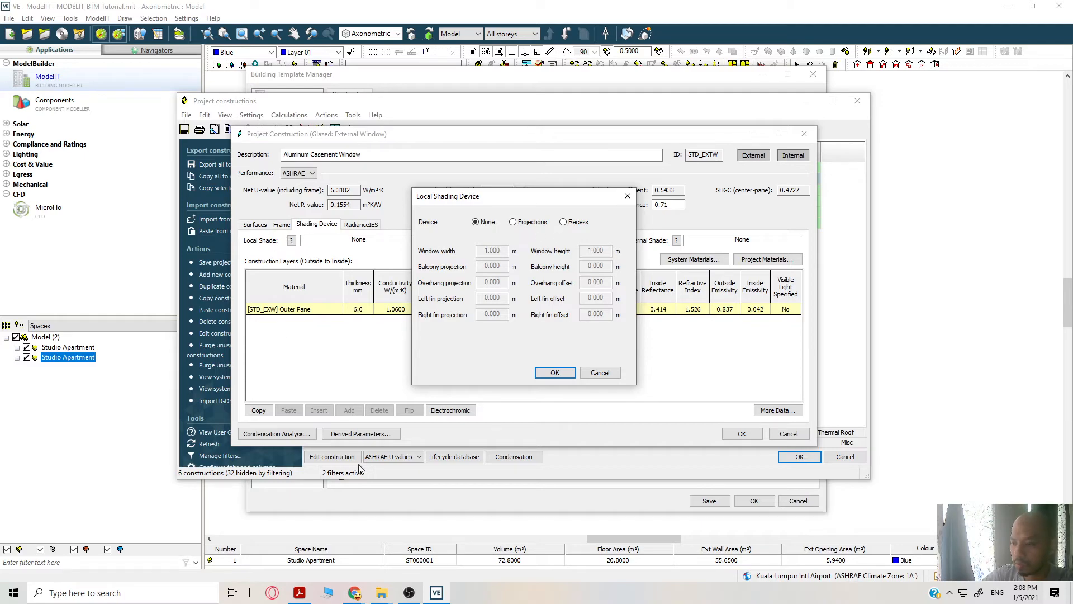
{"action": "mouse_move", "coordinate": [356, 593]}
{"action": "left_click", "coordinate": [408, 539]}
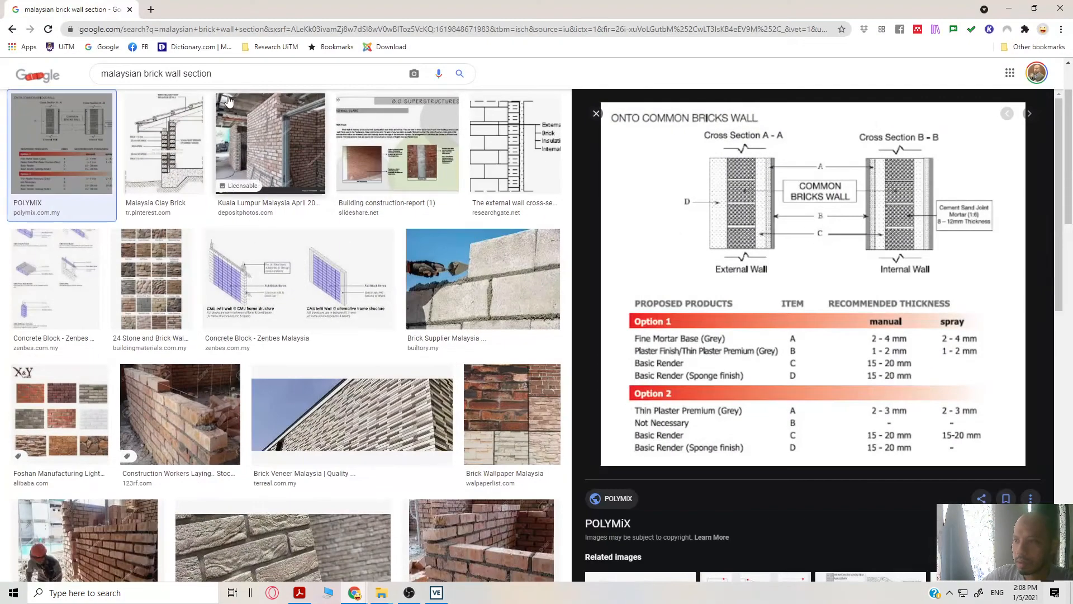
{"action": "left_click_drag", "start_coordinate": [215, 73], "coordinate": [89, 75]}
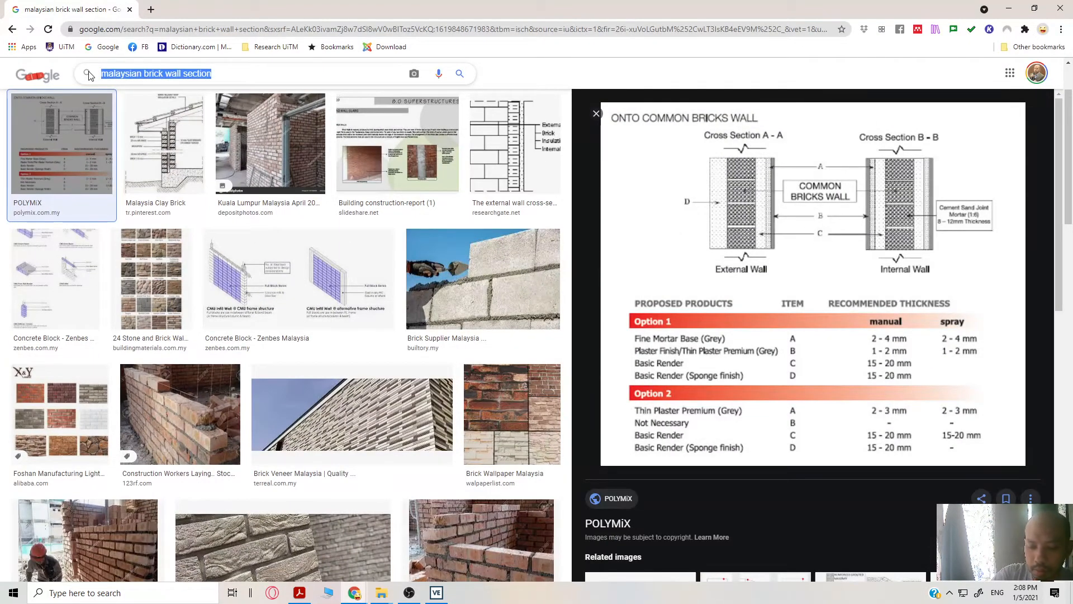
{"action": "type", "text": "shadioing"}
{"action": "key", "text": "BackSpace"}
{"action": "key", "text": "BackSpace"}
{"action": "key", "text": "BackSpace"}
{"action": "key", "text": "BackSpace"}
{"action": "key", "text": "BackSpace"}
{"action": "key", "text": "BackSpace"}
{"action": "key", "text": "BackSpace"}
{"action": "key", "text": "BackSpace"}
{"action": "key", "text": "BackSpace"}
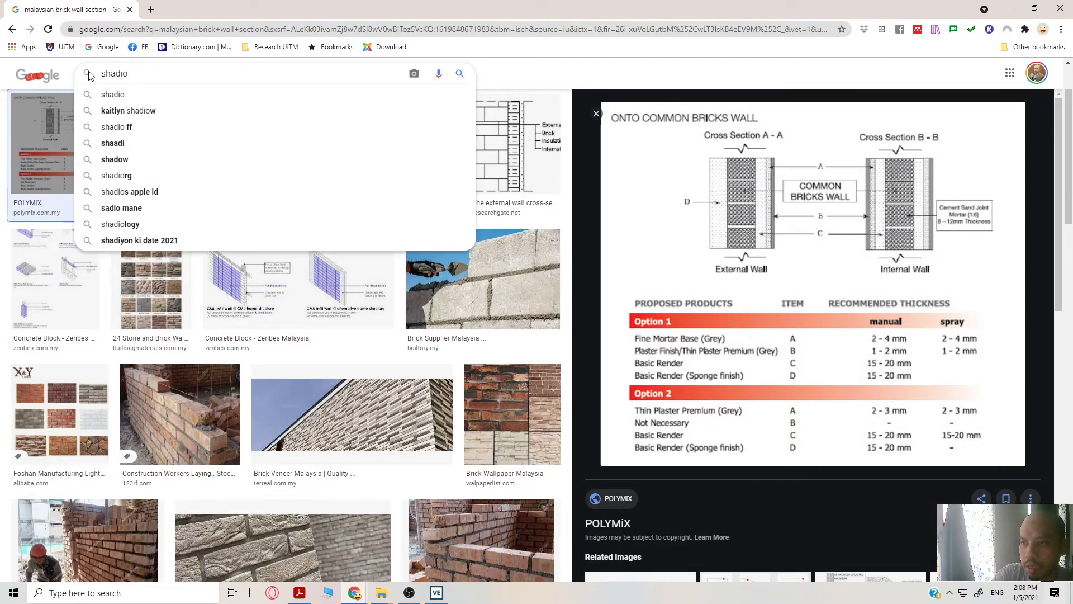
{"action": "type", "text": "window"}
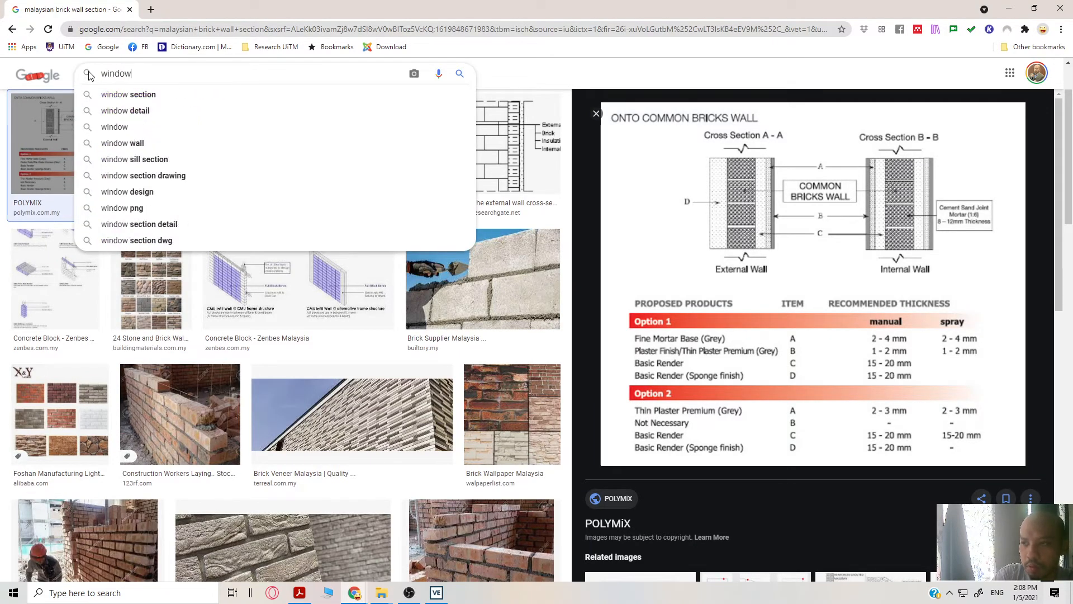
{"action": "type", "text": " shadin"}
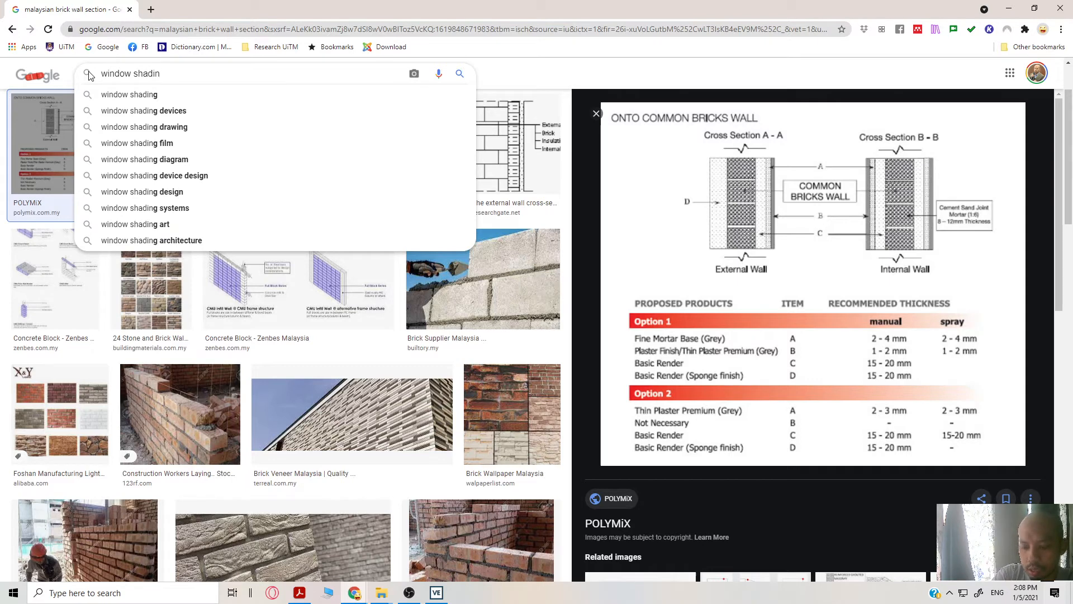
{"action": "left_click", "coordinate": [130, 112]}
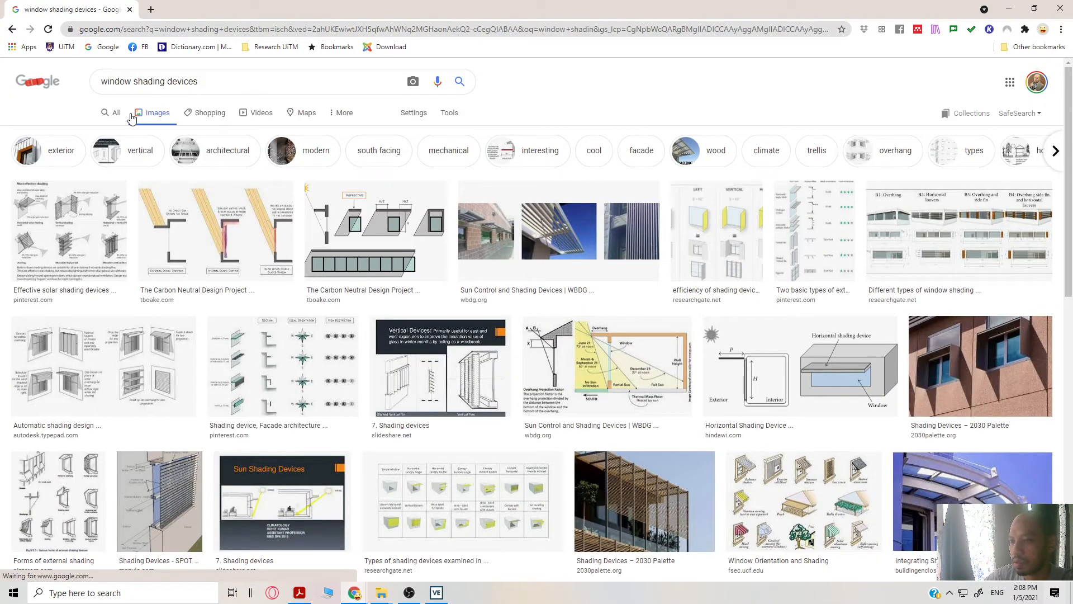
Examine the solar shading type and overhang diagrams in the image results and switch back to IES VE.
{"action": "left_click", "coordinate": [109, 223]}
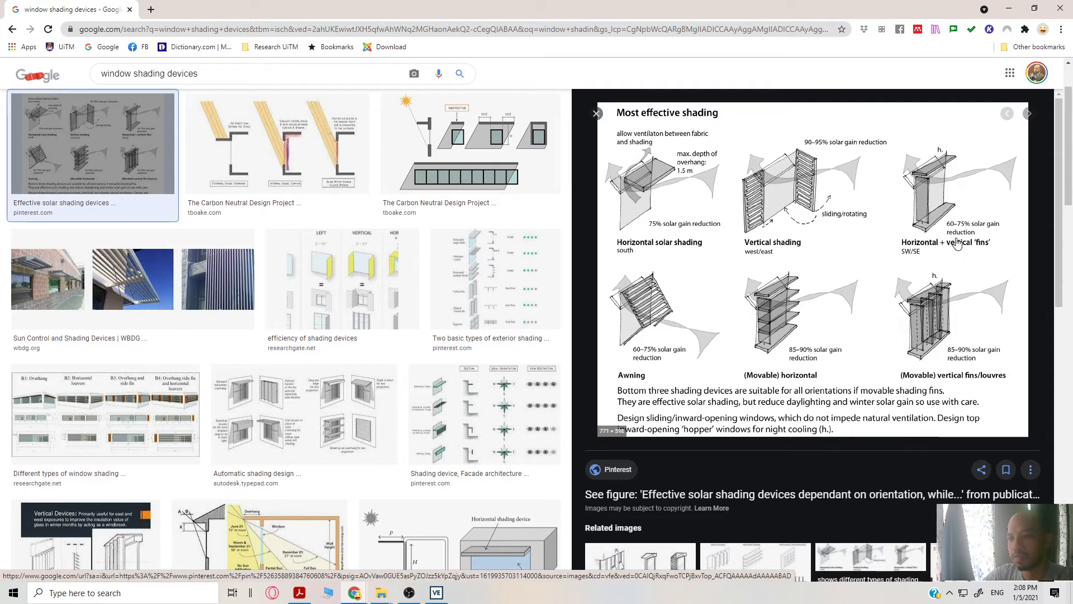
{"action": "left_click", "coordinate": [481, 313]}
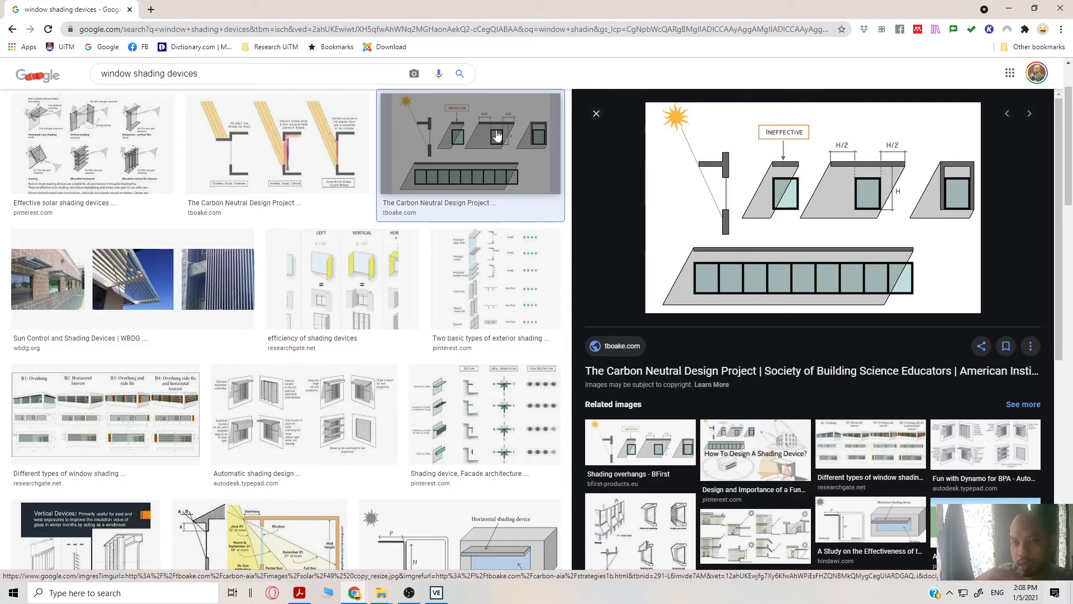
{"action": "left_click", "coordinate": [439, 572]}
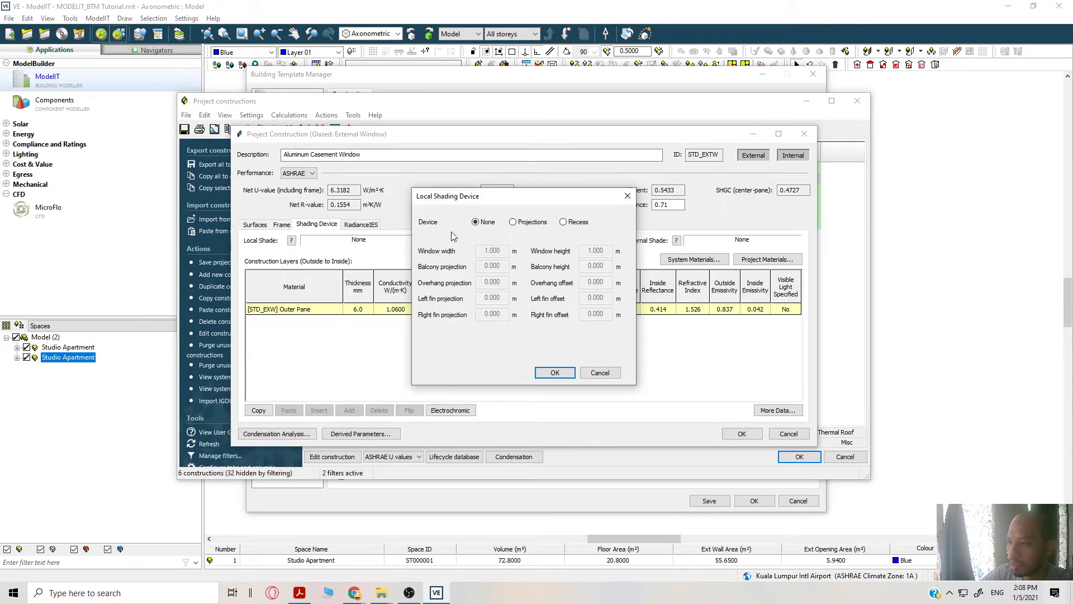
Review the local and external shading device options for the window, including Louvre, and cancel out of both.
{"action": "left_click", "coordinate": [601, 373]}
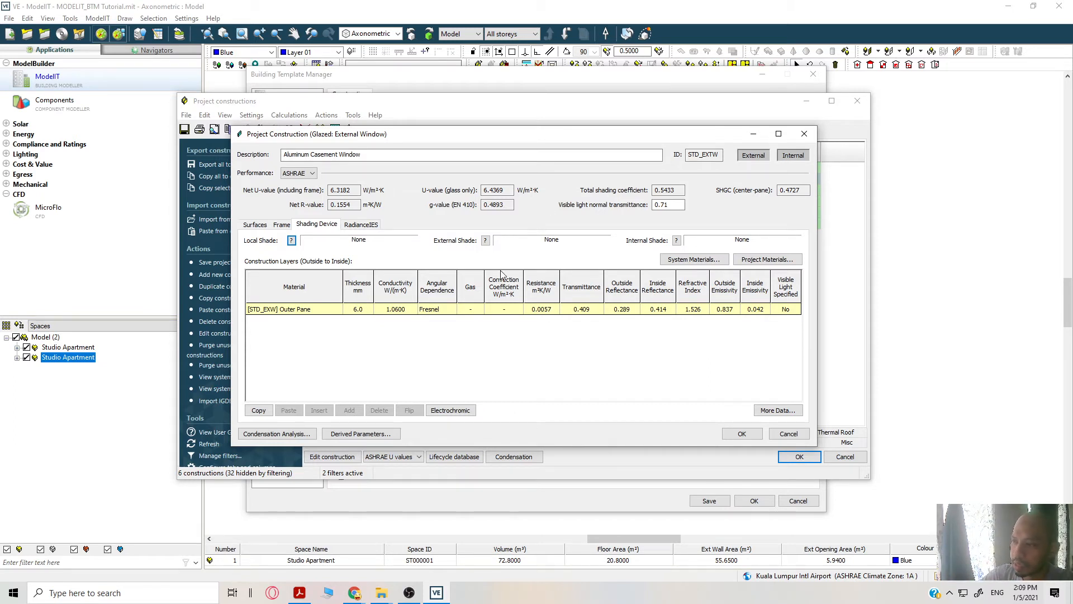
{"action": "left_click", "coordinate": [485, 240]}
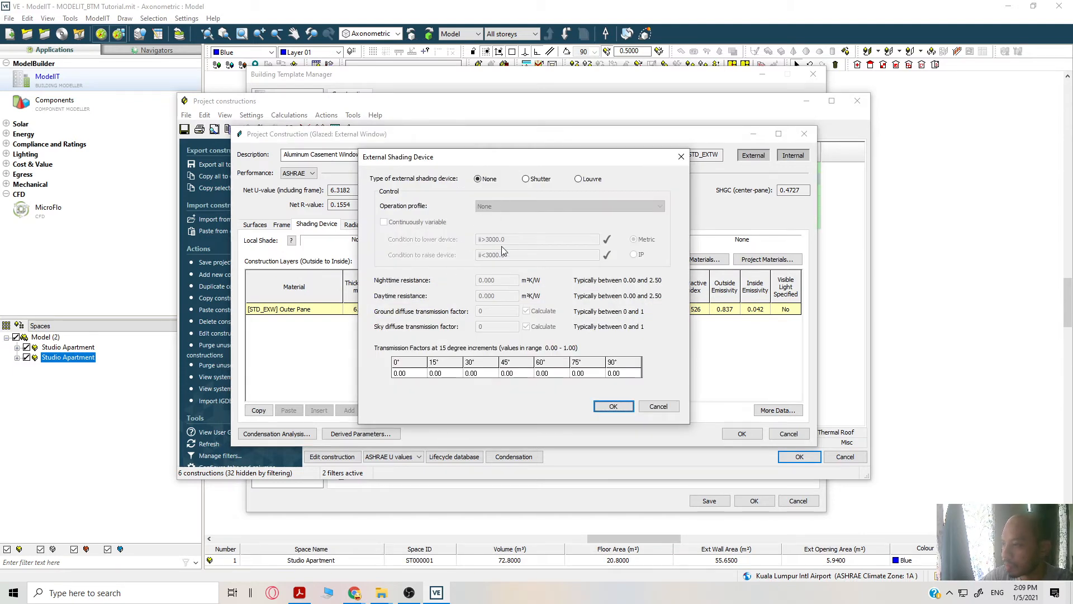
{"action": "left_click", "coordinate": [526, 178]}
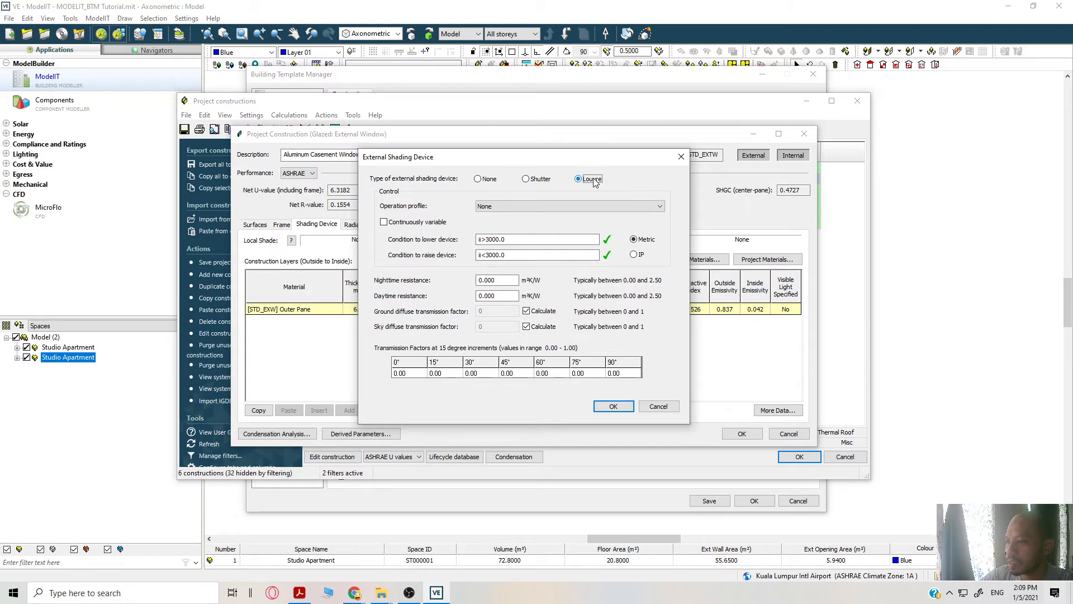
{"action": "left_click", "coordinate": [658, 406]}
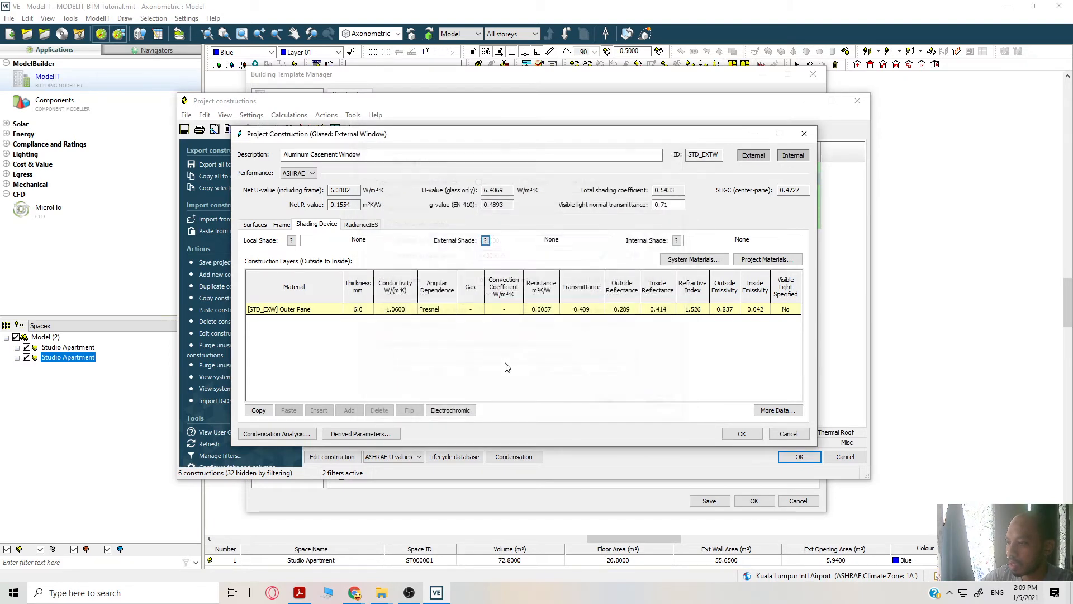
{"action": "left_click", "coordinate": [291, 240]}
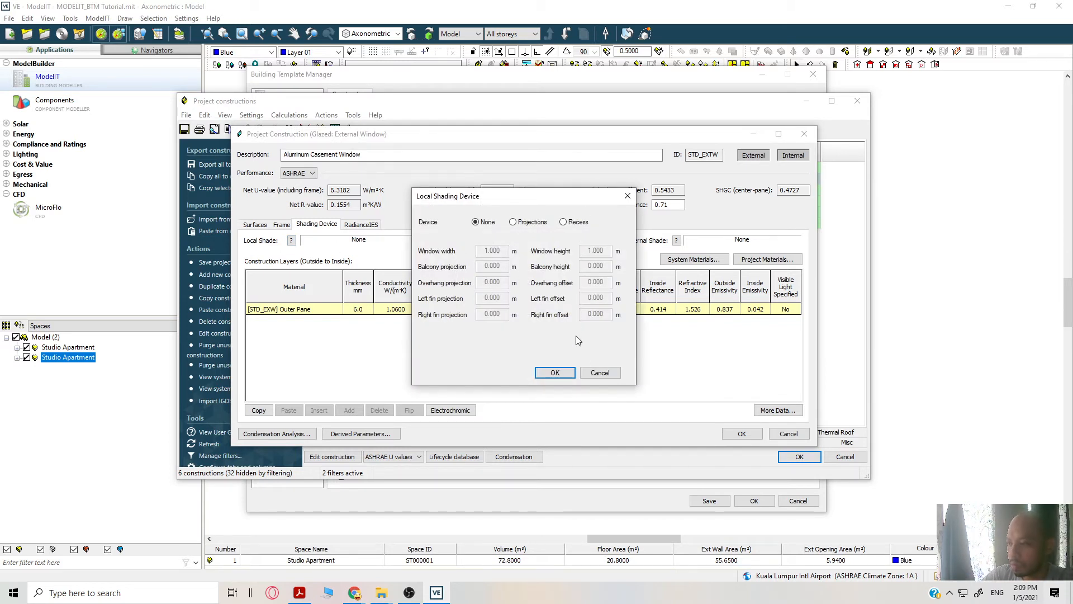
{"action": "left_click", "coordinate": [598, 372]}
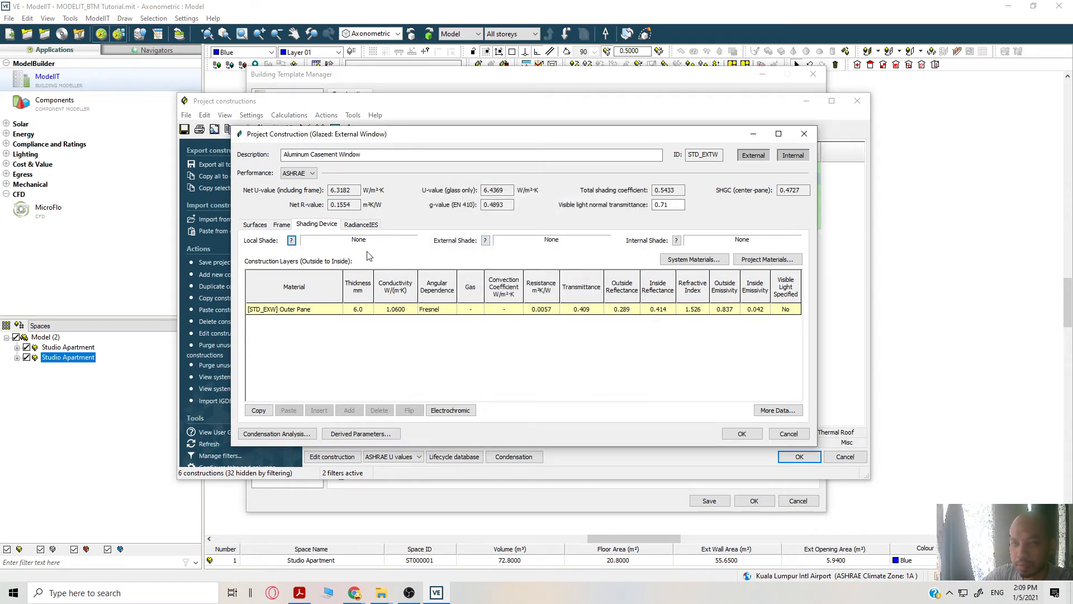
{"action": "left_click", "coordinate": [485, 240]}
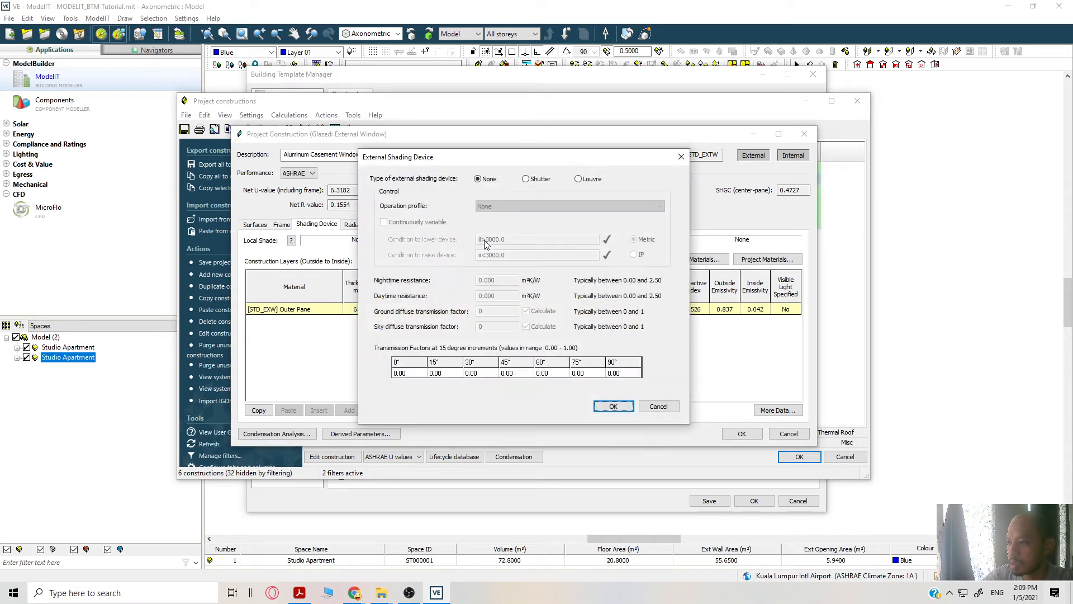
{"action": "left_click", "coordinate": [654, 403]}
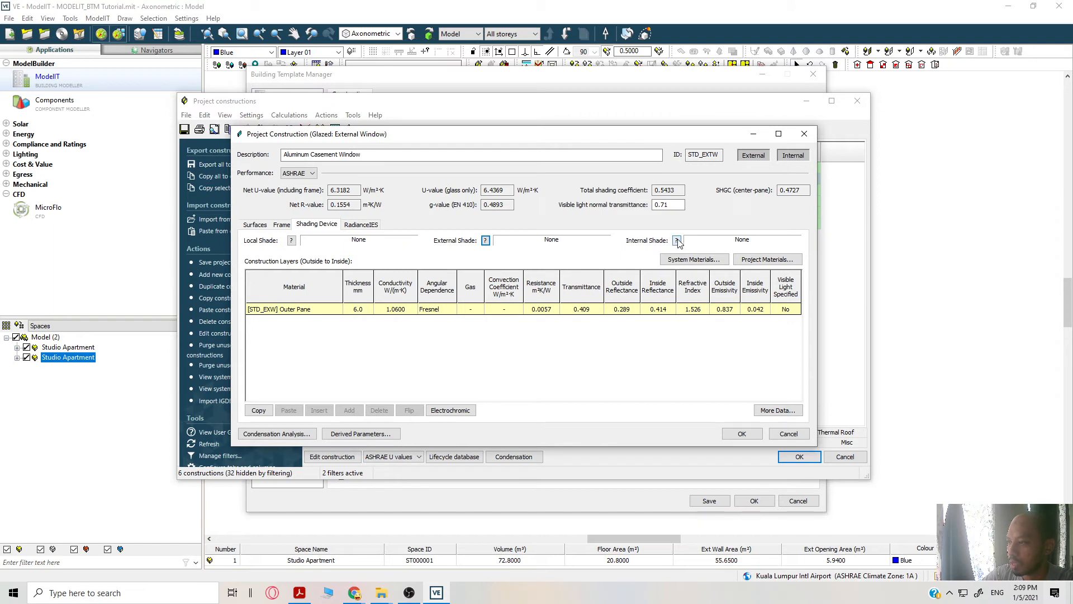
Review the Curtain and Blind options and the operation profiles of the window's internal shading device, and cancel without applying any.
{"action": "left_click", "coordinate": [677, 240]}
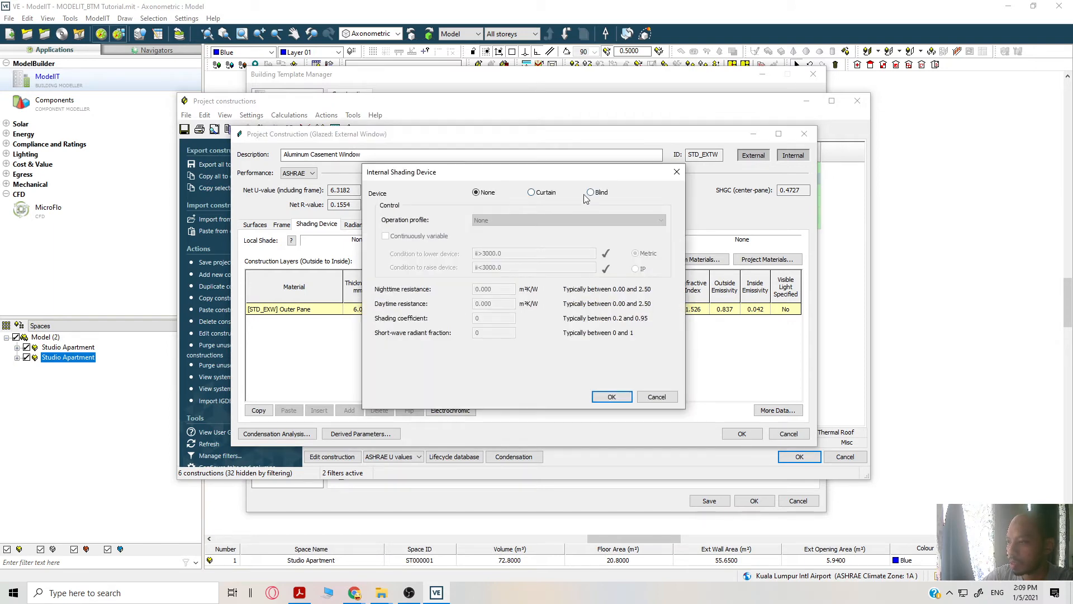
{"action": "left_click", "coordinate": [532, 192]}
{"action": "left_click", "coordinate": [581, 218]}
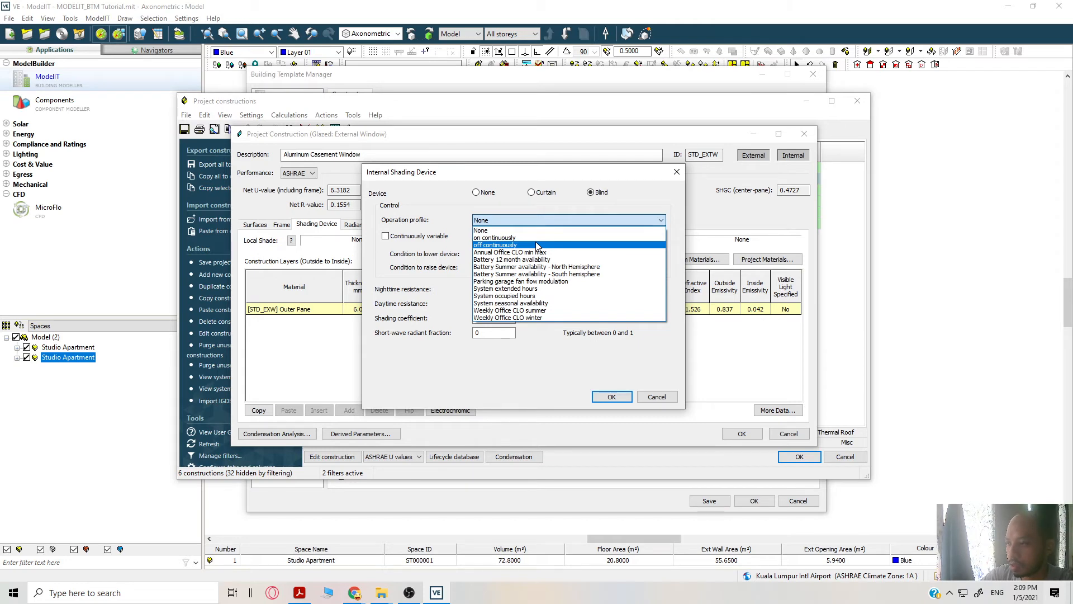
{"action": "left_click", "coordinate": [642, 399]}
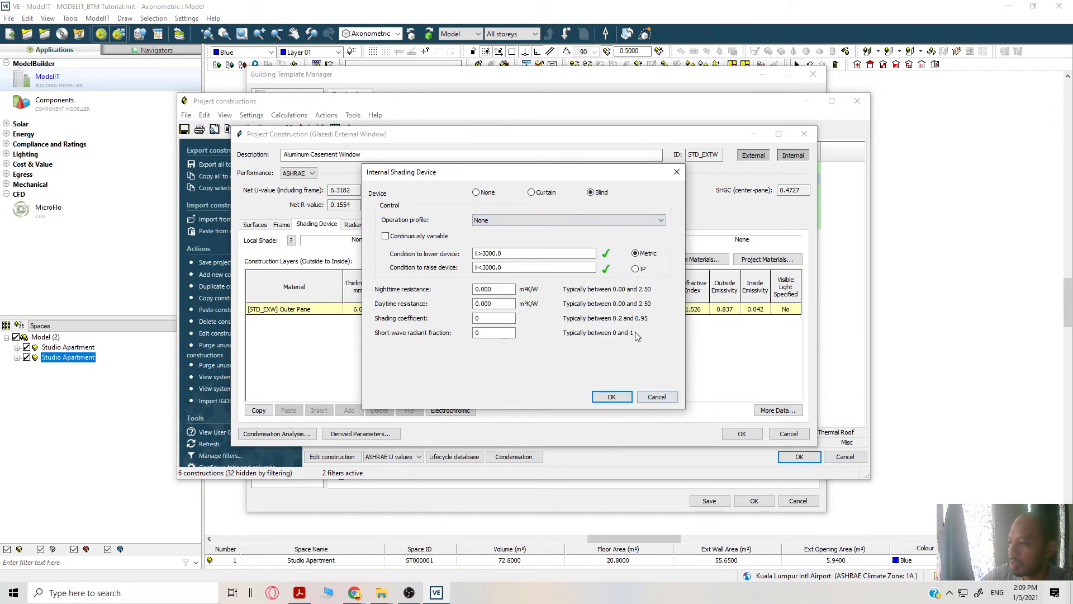
{"action": "left_click", "coordinate": [652, 400]}
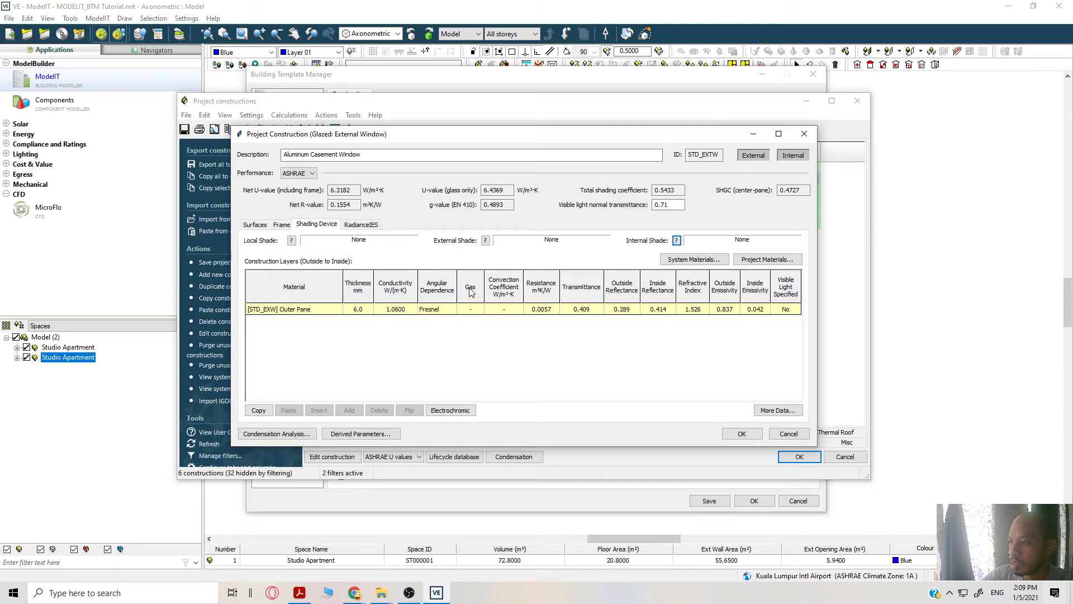
Confirm the Aluminum Casement Window construction and close the project constructions, saving the changes.
{"action": "left_click", "coordinate": [748, 434]}
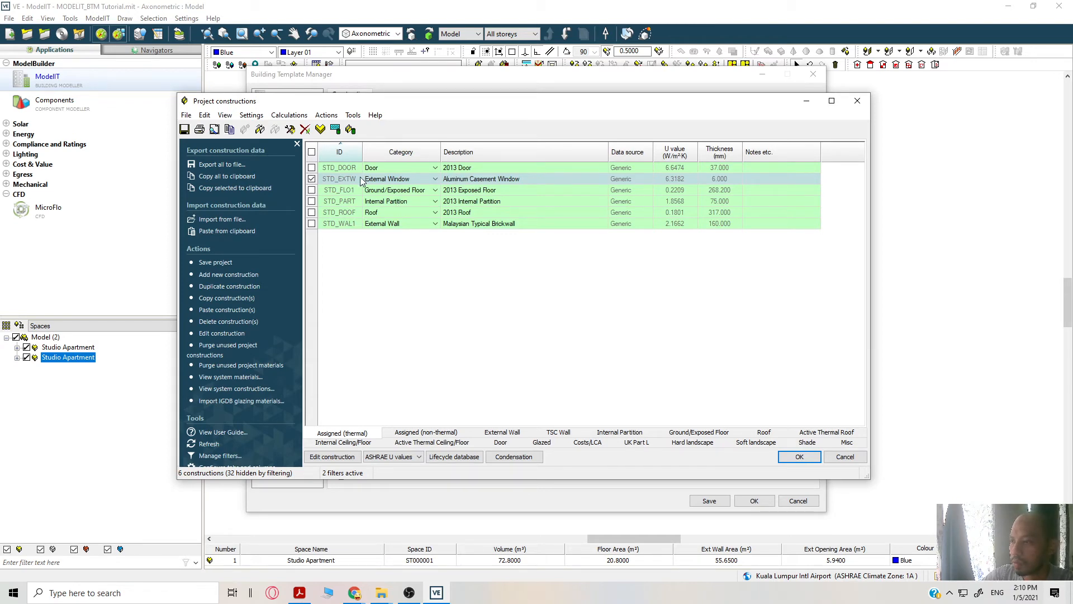
{"action": "left_click", "coordinate": [471, 167]}
{"action": "left_click", "coordinate": [460, 180]}
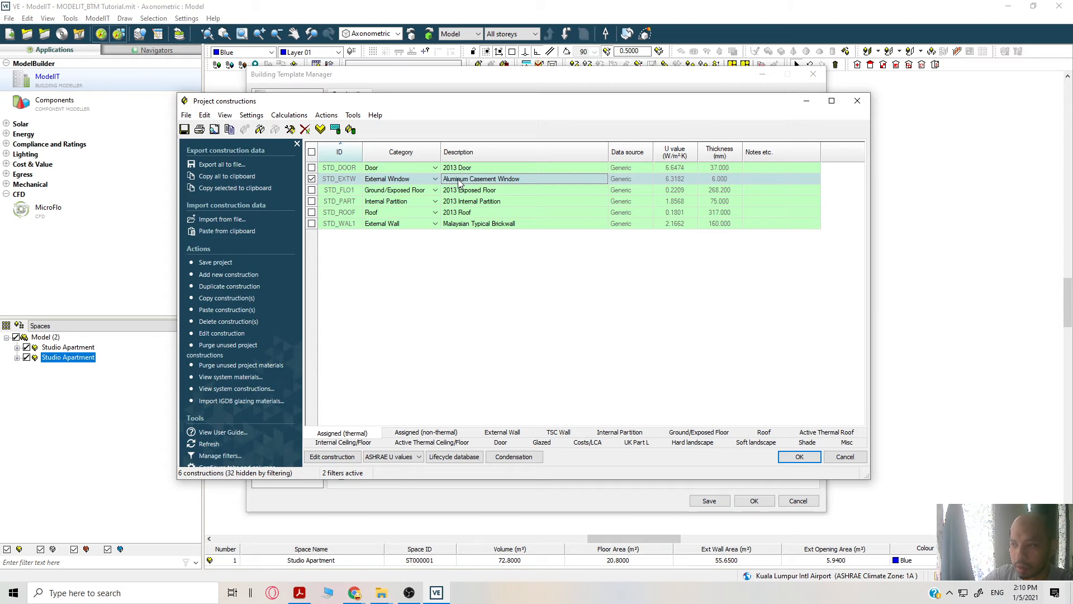
{"action": "left_click", "coordinate": [458, 223]}
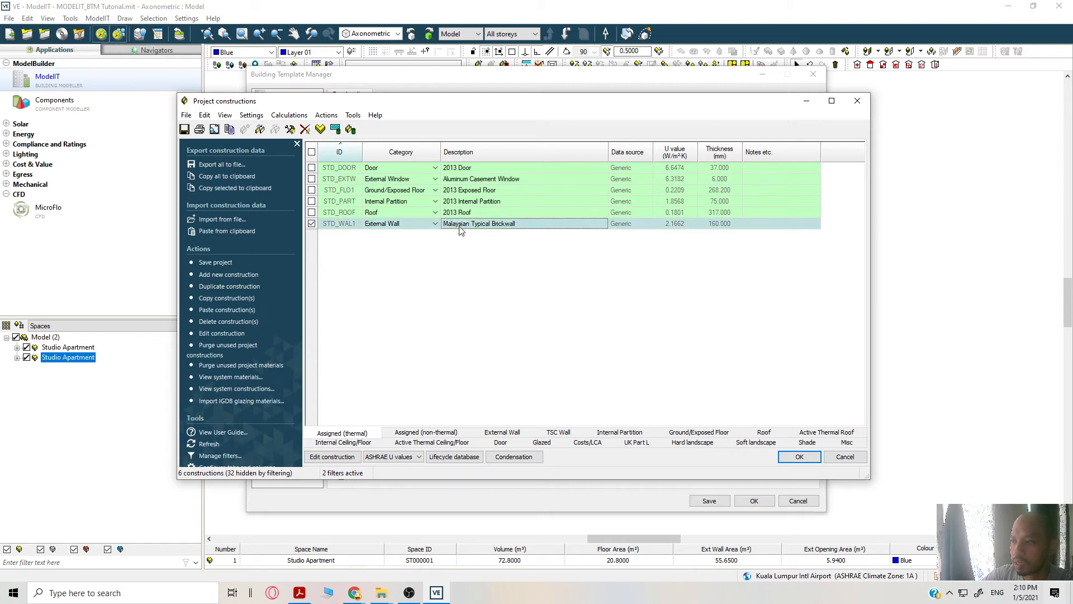
{"action": "left_click", "coordinate": [810, 462]}
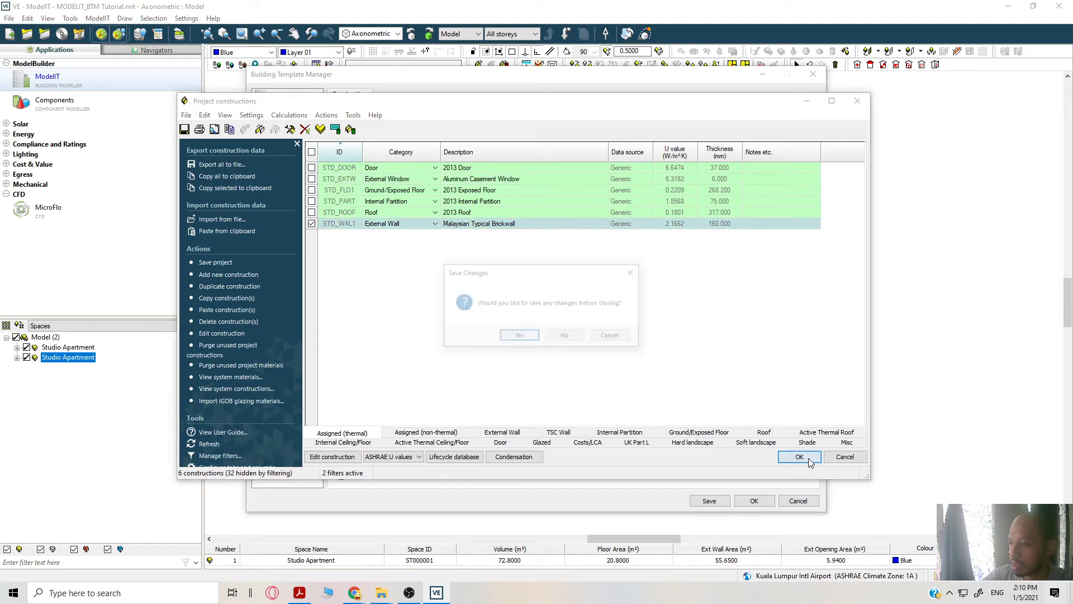
{"action": "left_click", "coordinate": [520, 339]}
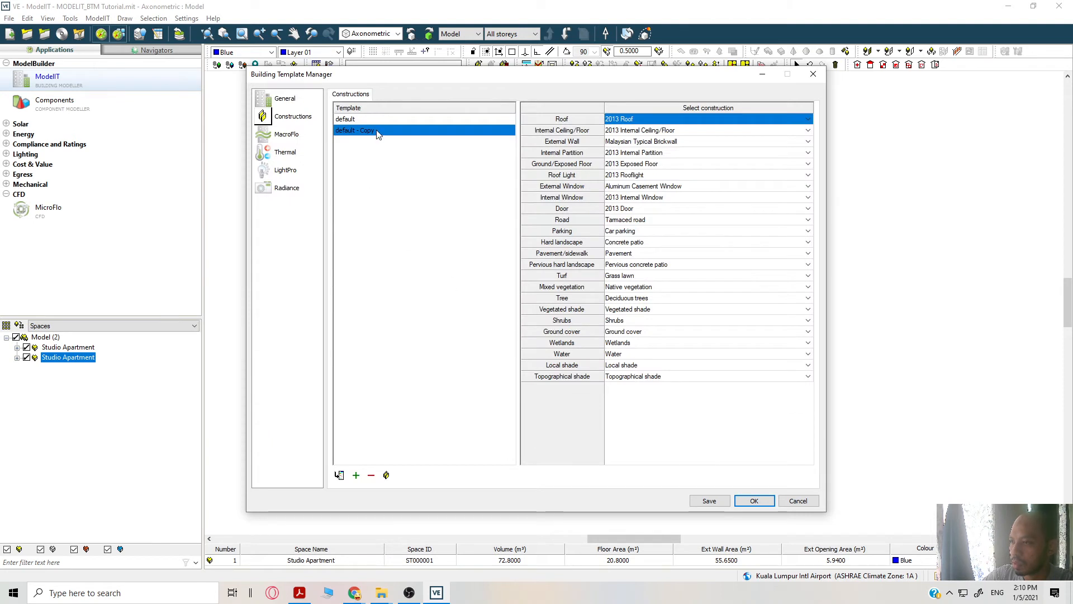
Rename the copied default construction template as Malaysian Typical Construction, save it and close the Building Template Manager.
{"action": "double_click", "coordinate": [377, 132]}
{"action": "left_click", "coordinate": [403, 177]}
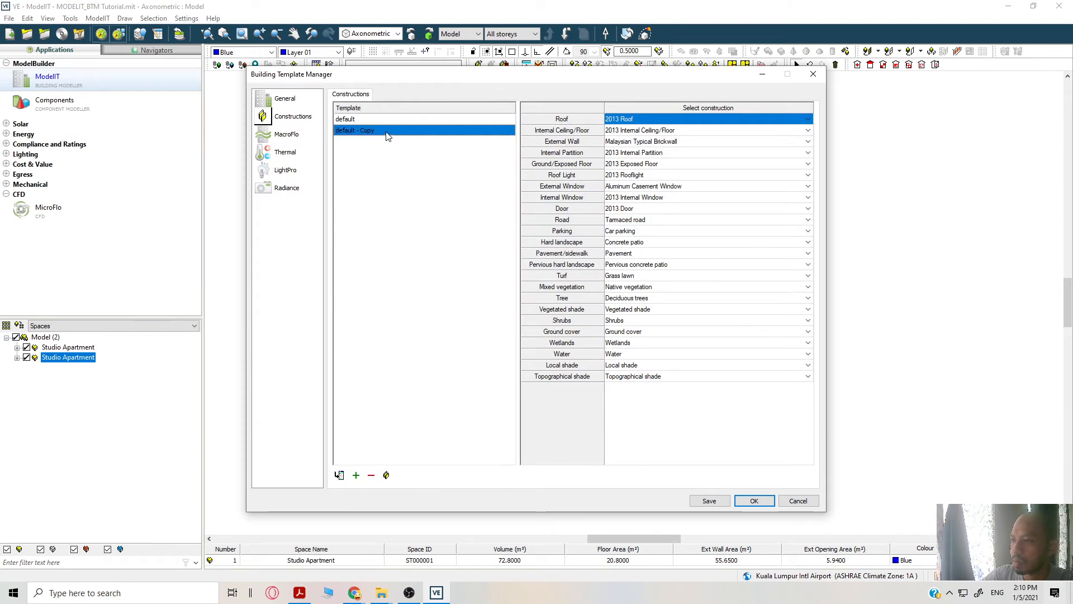
{"action": "double_click", "coordinate": [386, 132]}
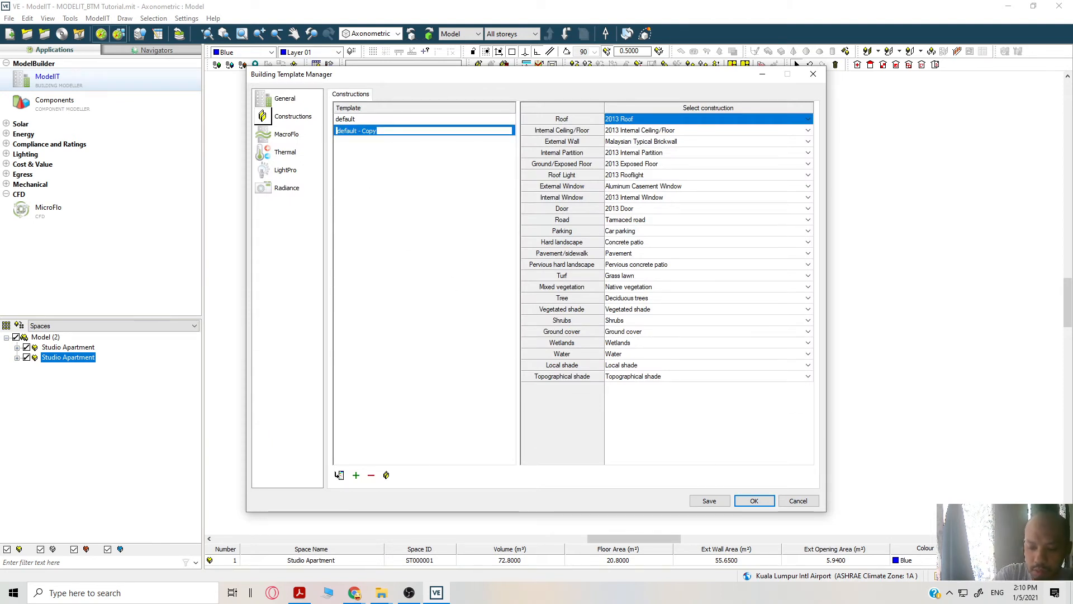
{"action": "type", "text": "Malaysian T"}
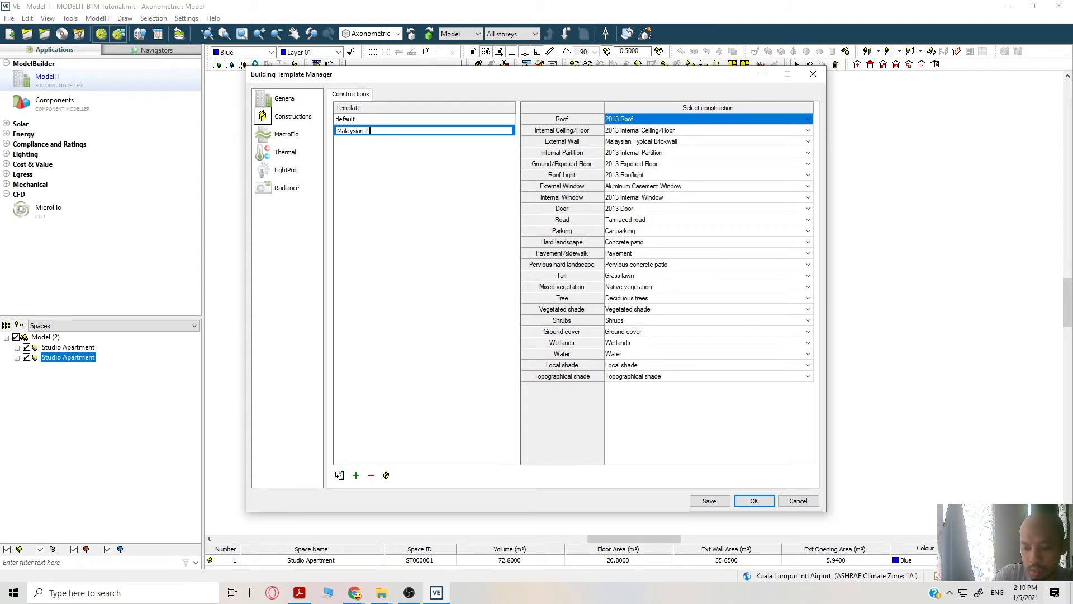
{"action": "type", "text": "ypical Constru"}
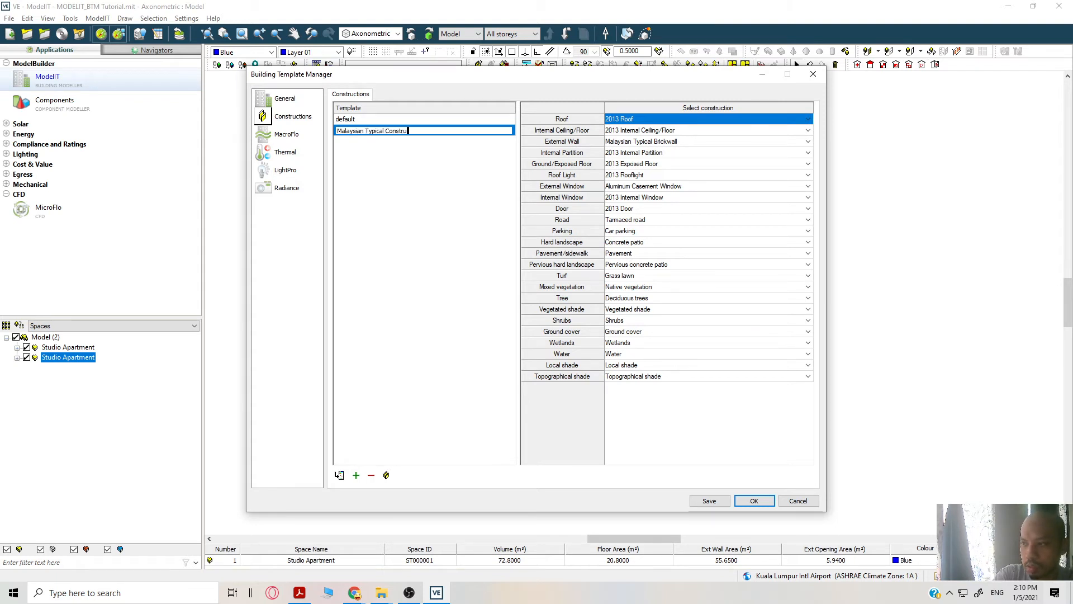
{"action": "type", "text": "ction"}
{"action": "left_click", "coordinate": [435, 240]}
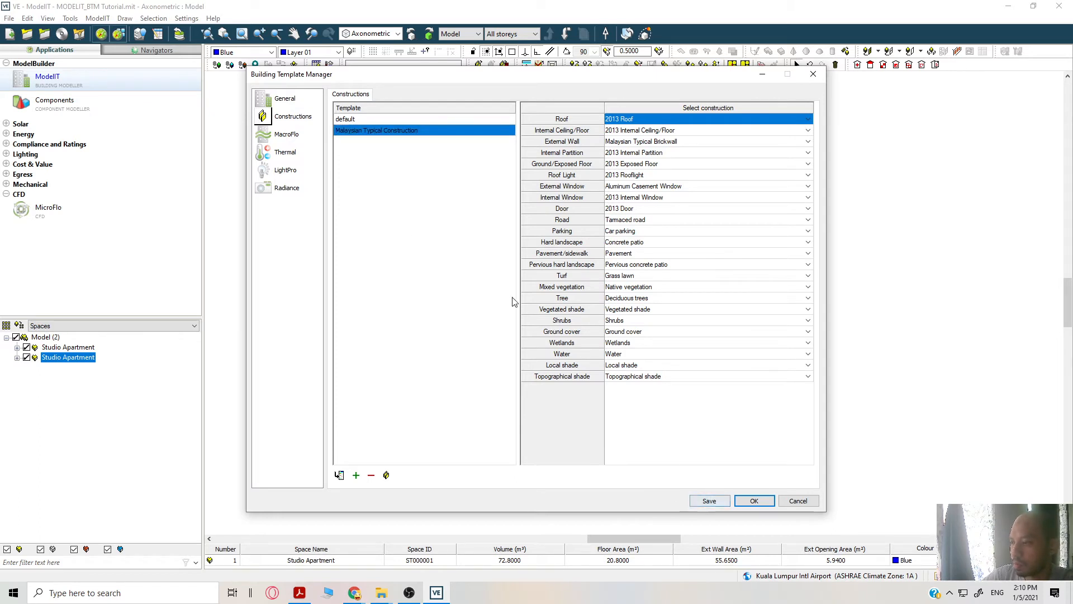
{"action": "left_click", "coordinate": [707, 502]}
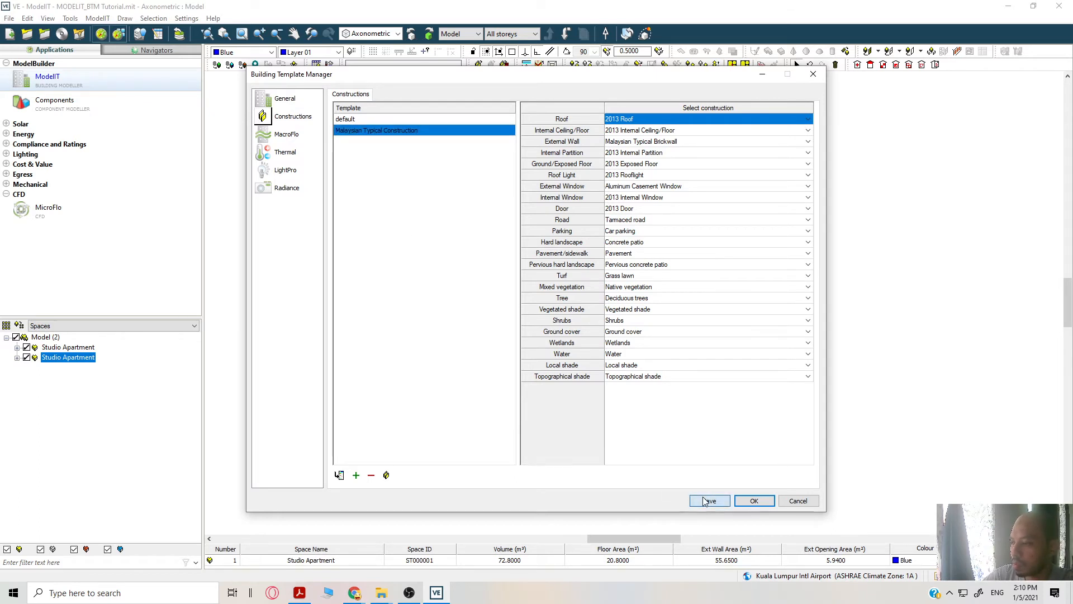
{"action": "left_click", "coordinate": [754, 500]}
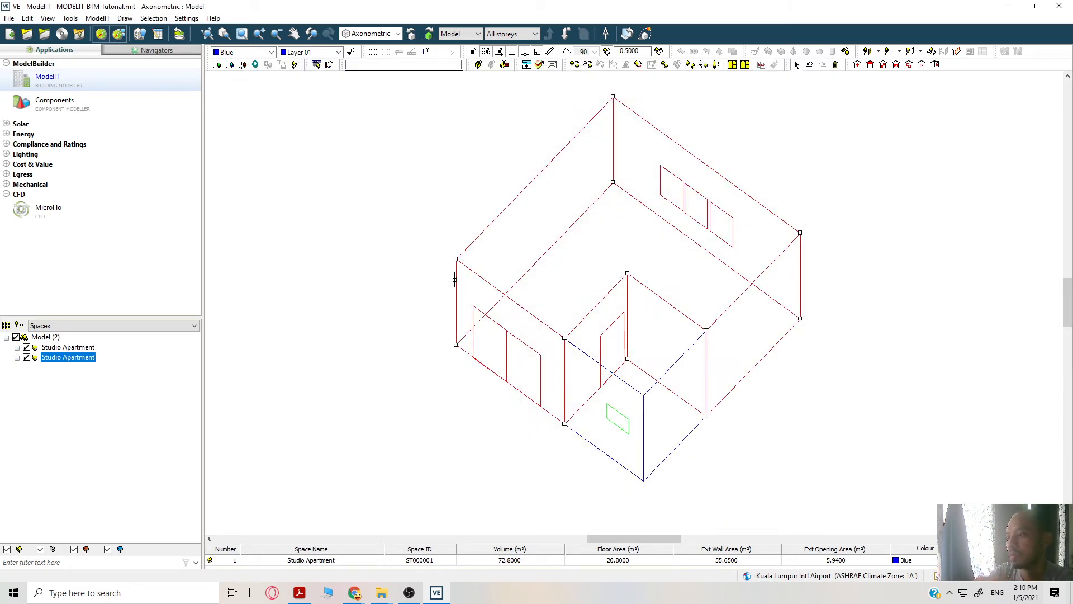
Enter the larger Studio Apartment space at surface level and check the constructions assigned to the external wall with the double door.
{"action": "left_click", "coordinate": [345, 288]}
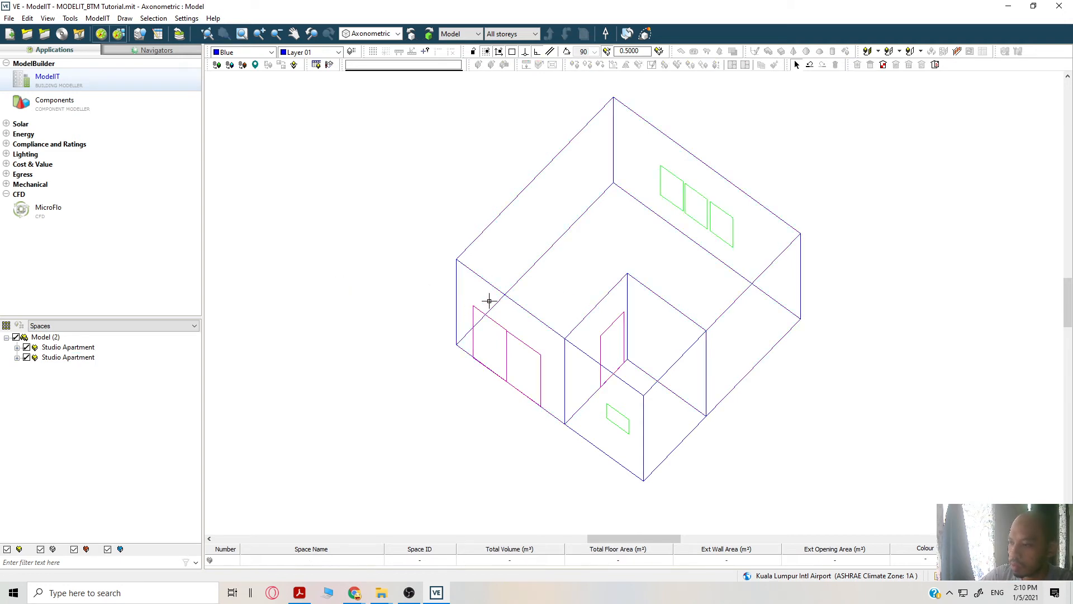
{"action": "left_click", "coordinate": [506, 299]}
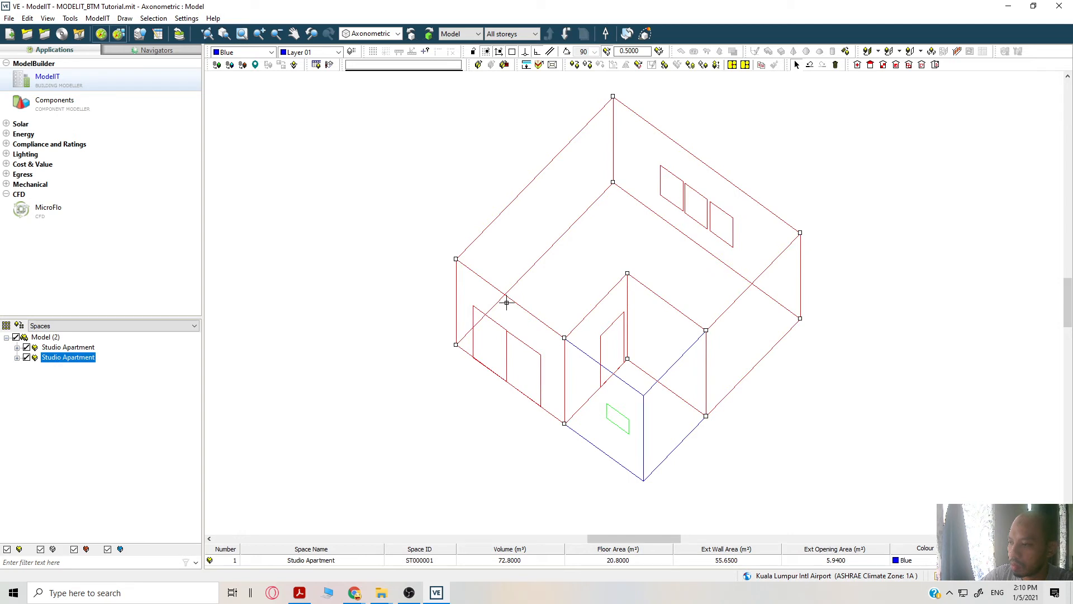
{"action": "double_click", "coordinate": [503, 304]}
{"action": "left_click", "coordinate": [475, 353]}
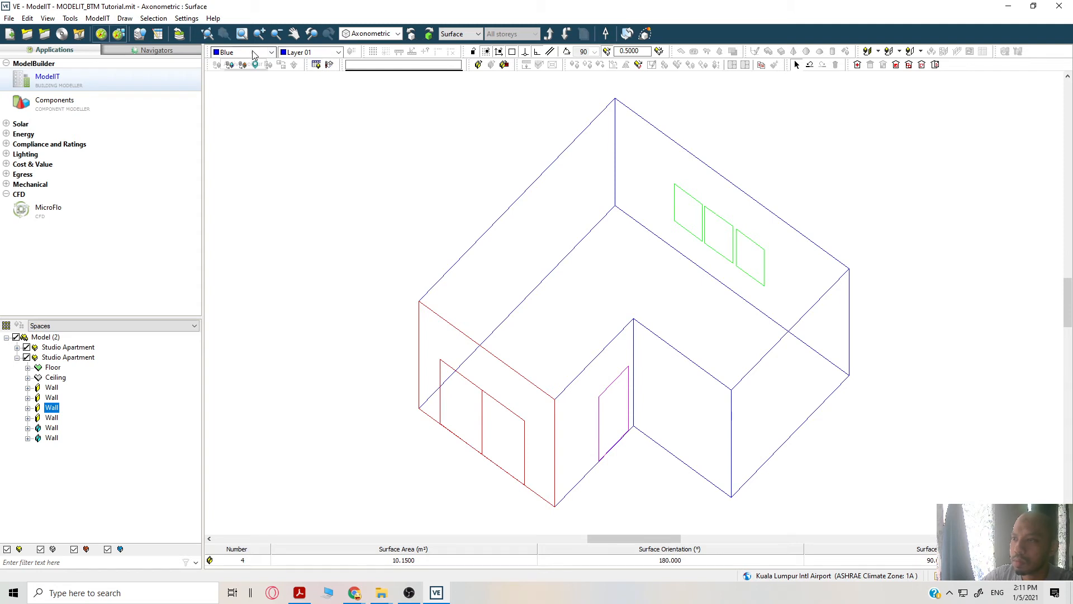
{"action": "left_click", "coordinate": [477, 66]}
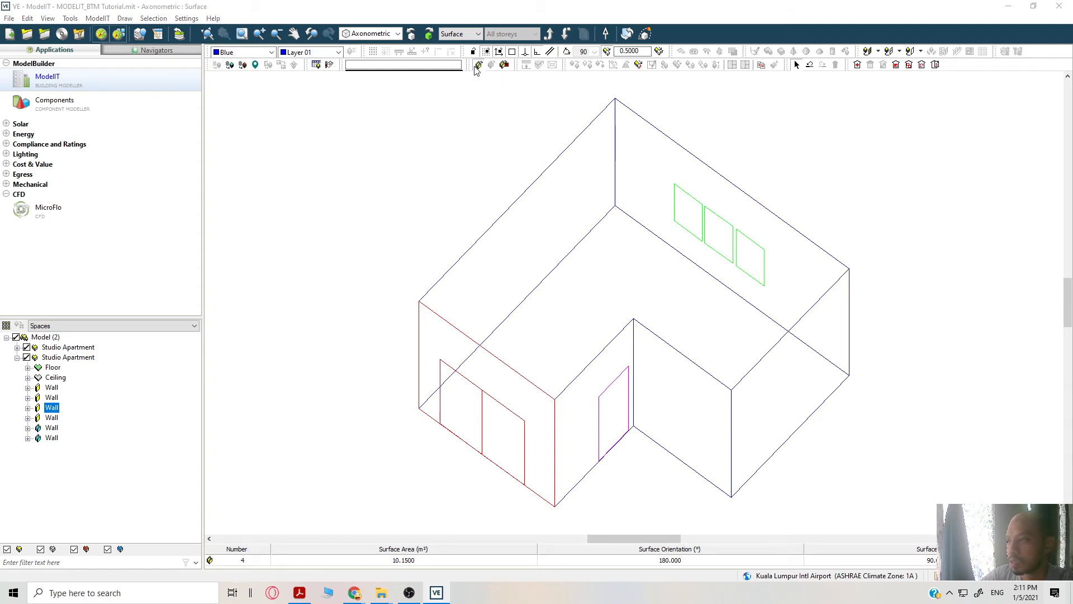
{"action": "left_click_drag", "start_coordinate": [547, 185], "coordinate": [681, 91]}
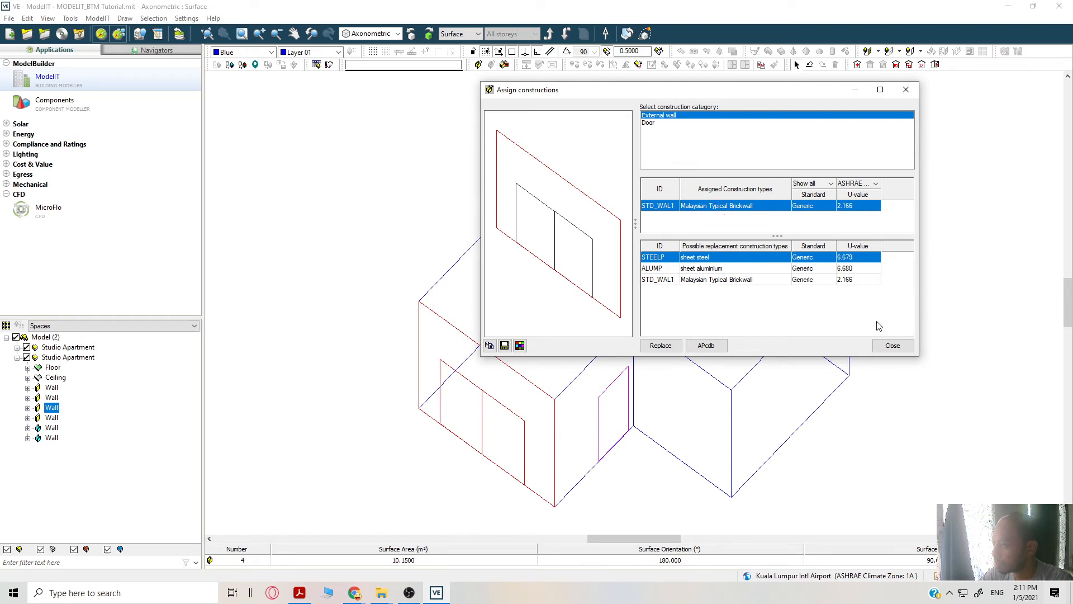
{"action": "left_click", "coordinate": [891, 350]}
Check the construction assigned to the internal partition without a door at the room's inner corner.
{"action": "double_click", "coordinate": [673, 377]}
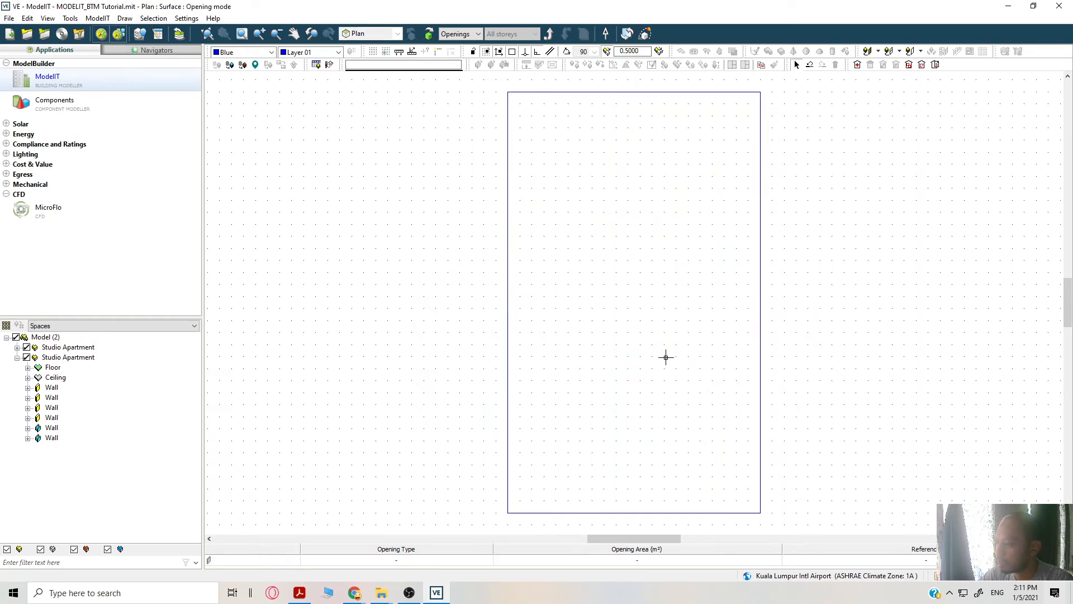
{"action": "left_click", "coordinate": [551, 34]}
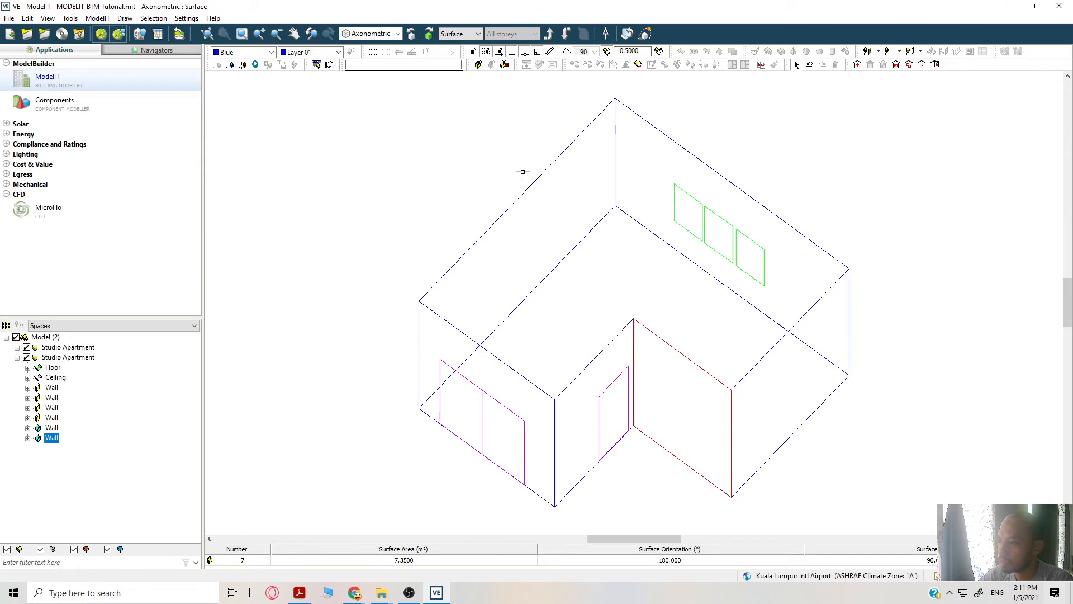
{"action": "left_click", "coordinate": [479, 64]}
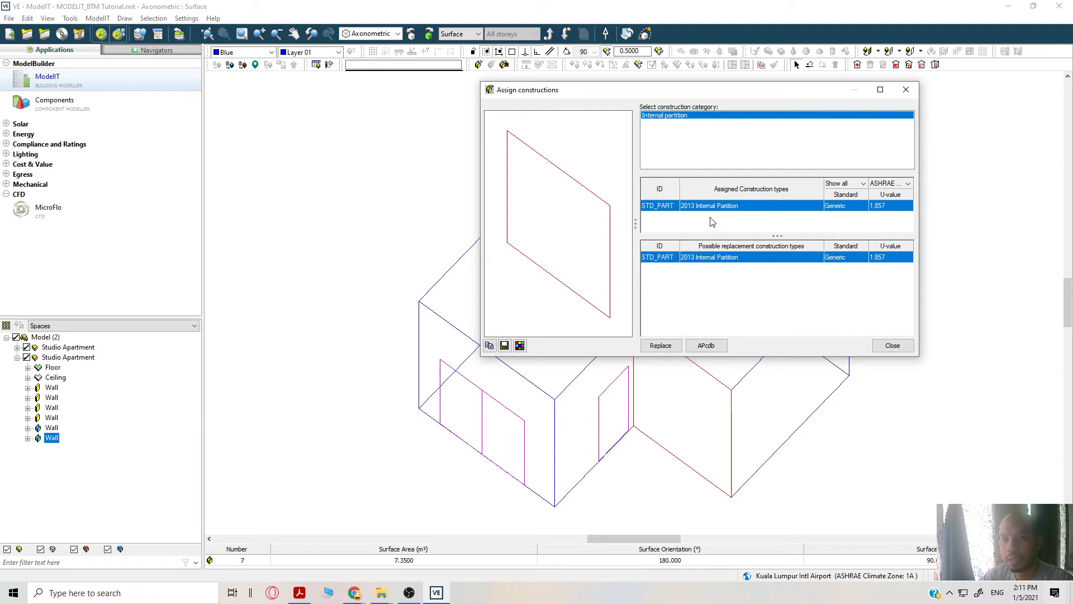
{"action": "left_click", "coordinate": [893, 345]}
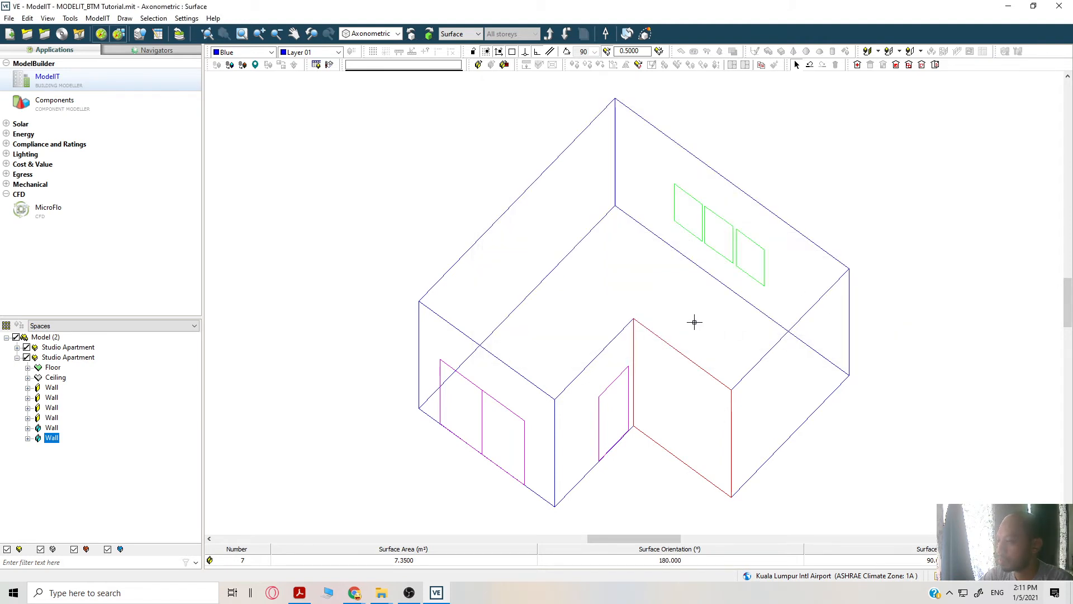
Check the construction assigned to the long windowless external wall of the apartment.
{"action": "double_click", "coordinate": [525, 216]}
{"action": "left_click", "coordinate": [550, 35]}
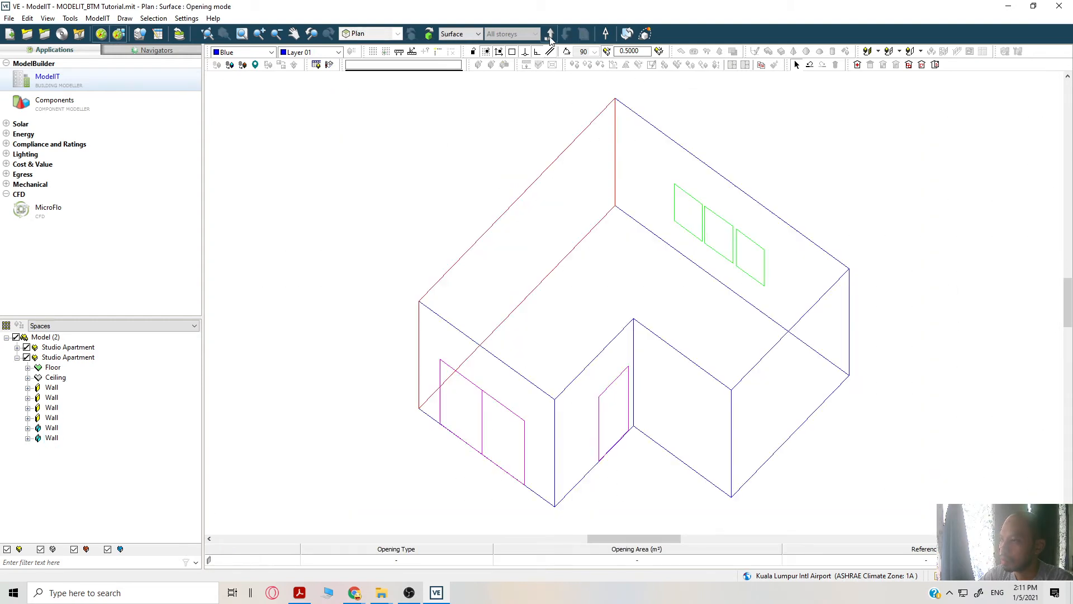
{"action": "left_click", "coordinate": [481, 65]}
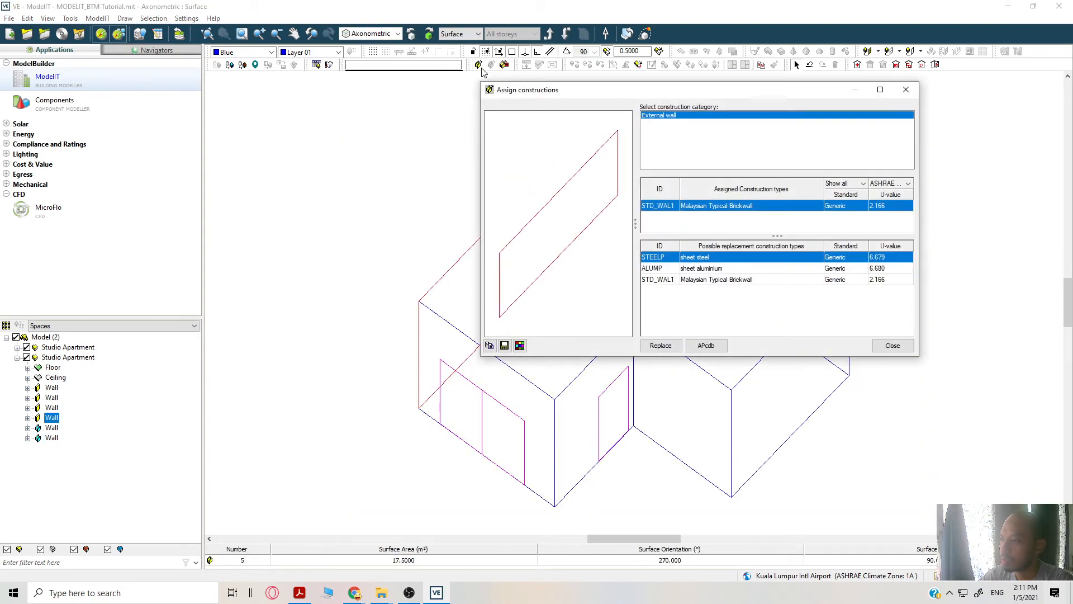
{"action": "left_click", "coordinate": [892, 345]}
Select the external wall with the three windows and display its assigned constructions.
{"action": "left_click", "coordinate": [654, 159]}
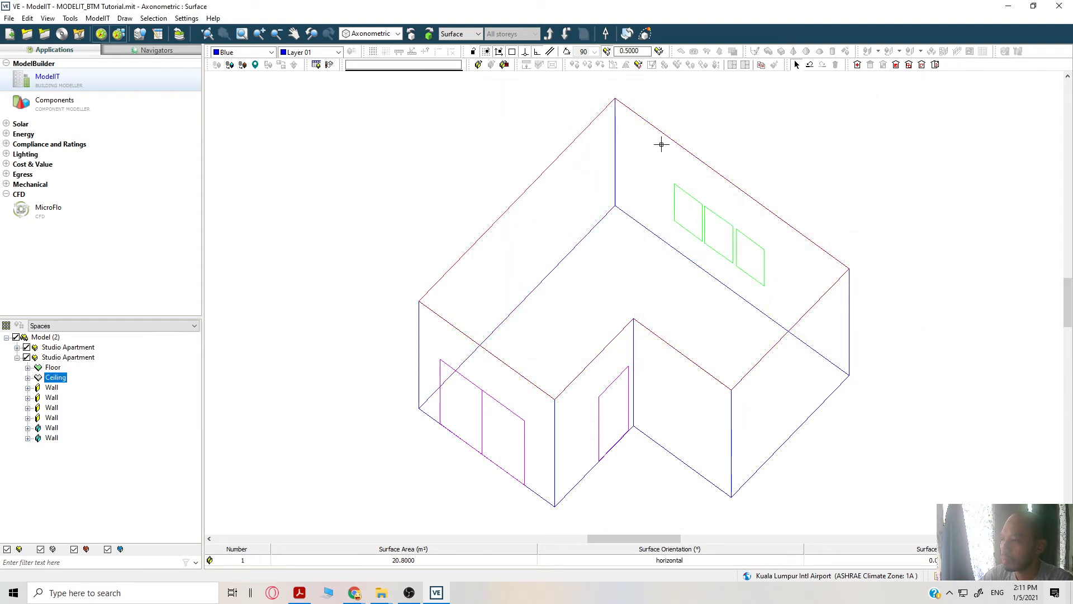
{"action": "left_click", "coordinate": [842, 324]}
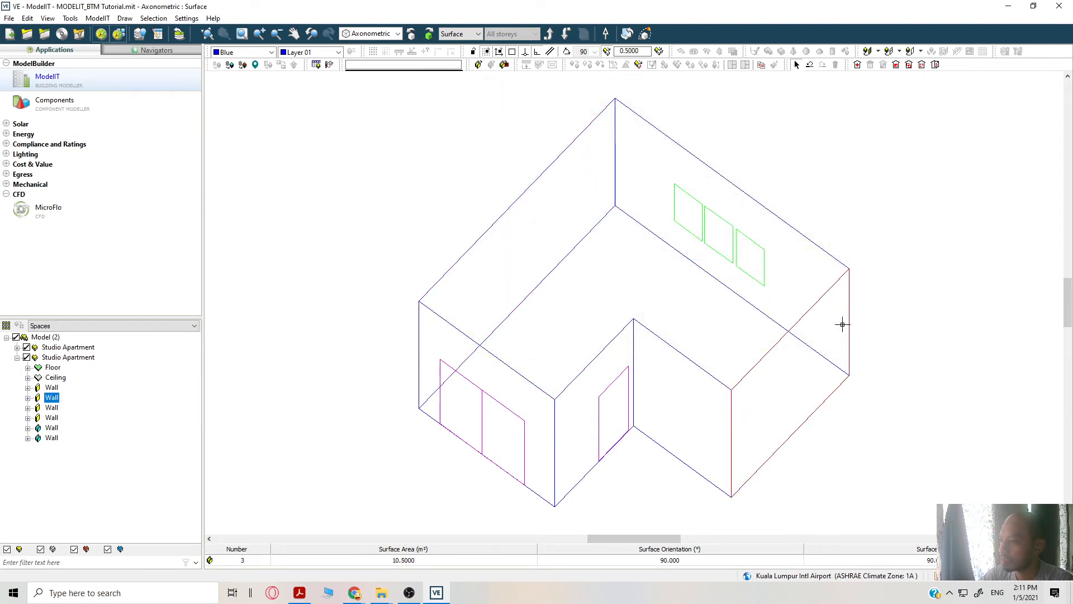
{"action": "double_click", "coordinate": [816, 280]}
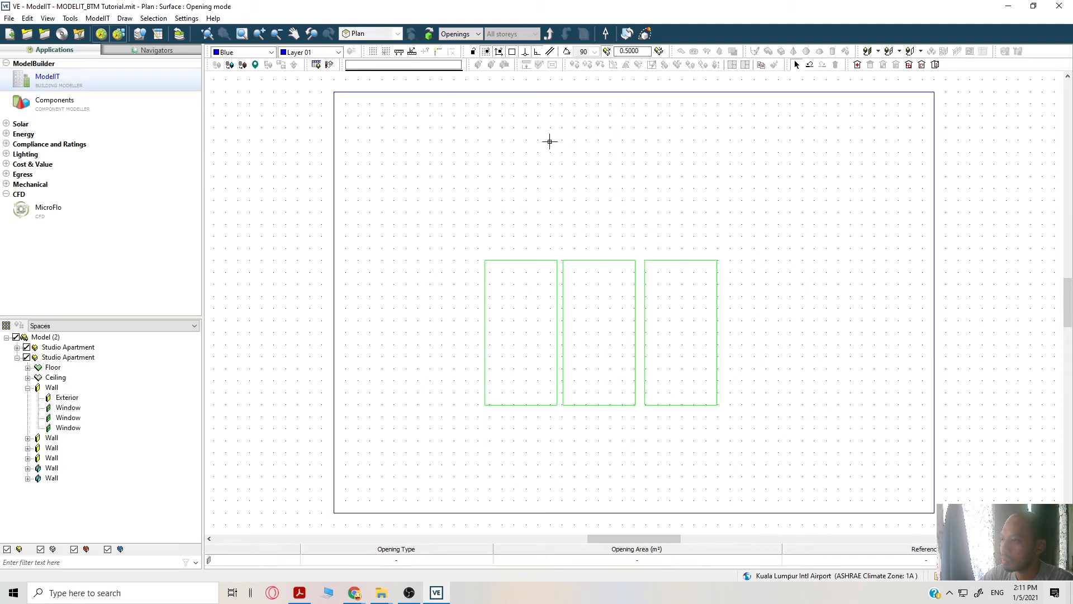
{"action": "left_click", "coordinate": [548, 33]}
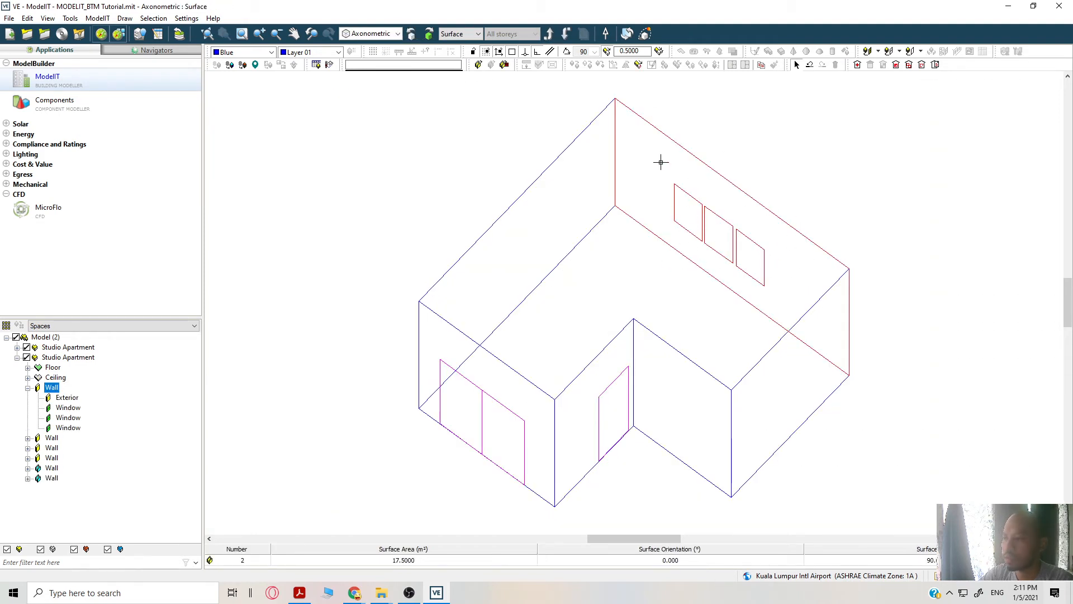
{"action": "left_click", "coordinate": [637, 242]}
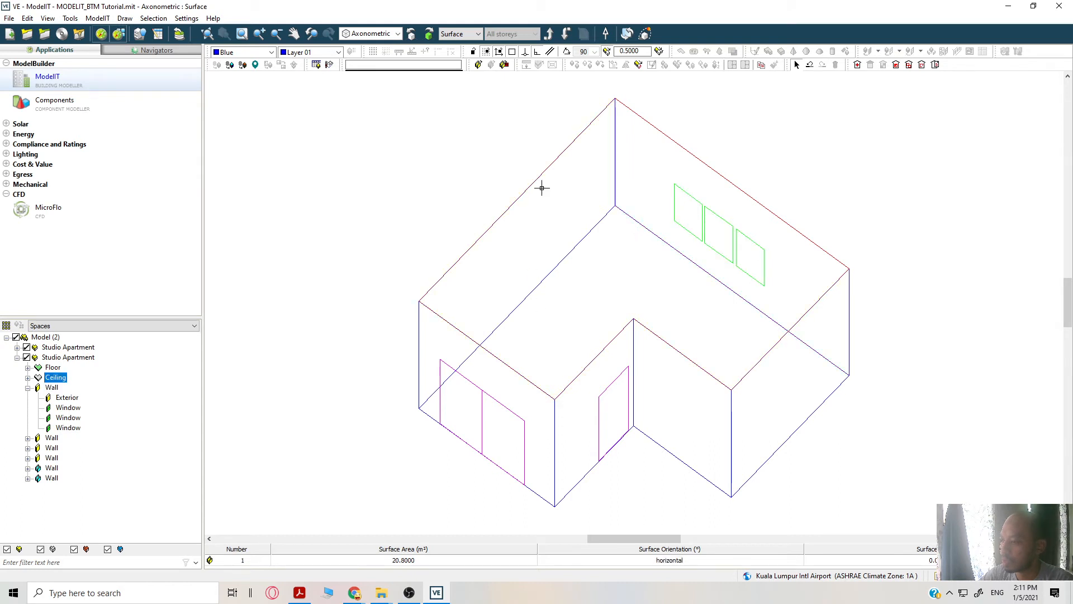
{"action": "double_click", "coordinate": [695, 175]}
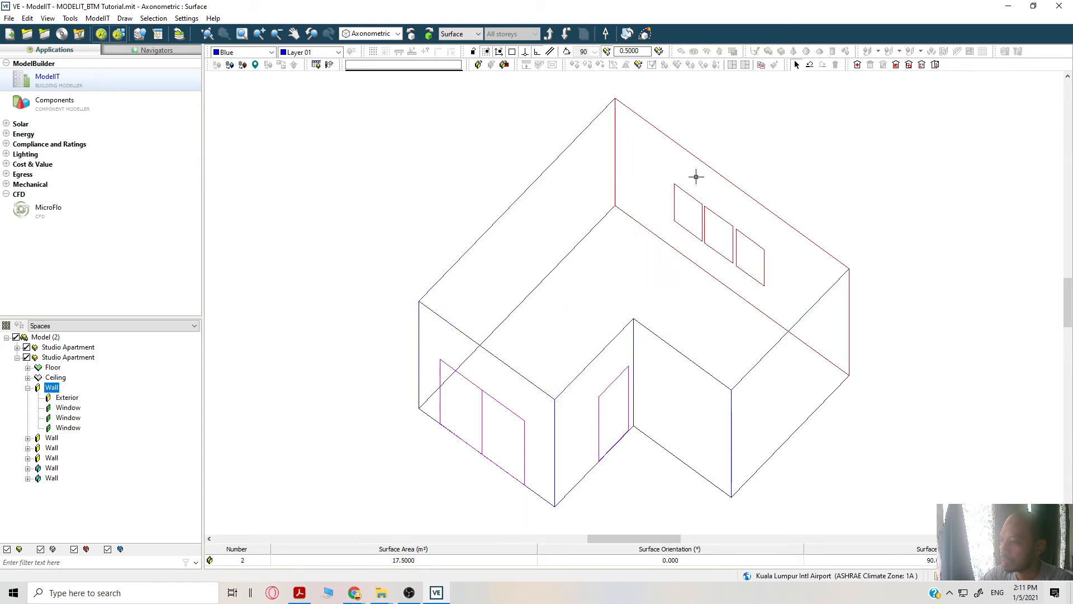
{"action": "left_click", "coordinate": [555, 35]}
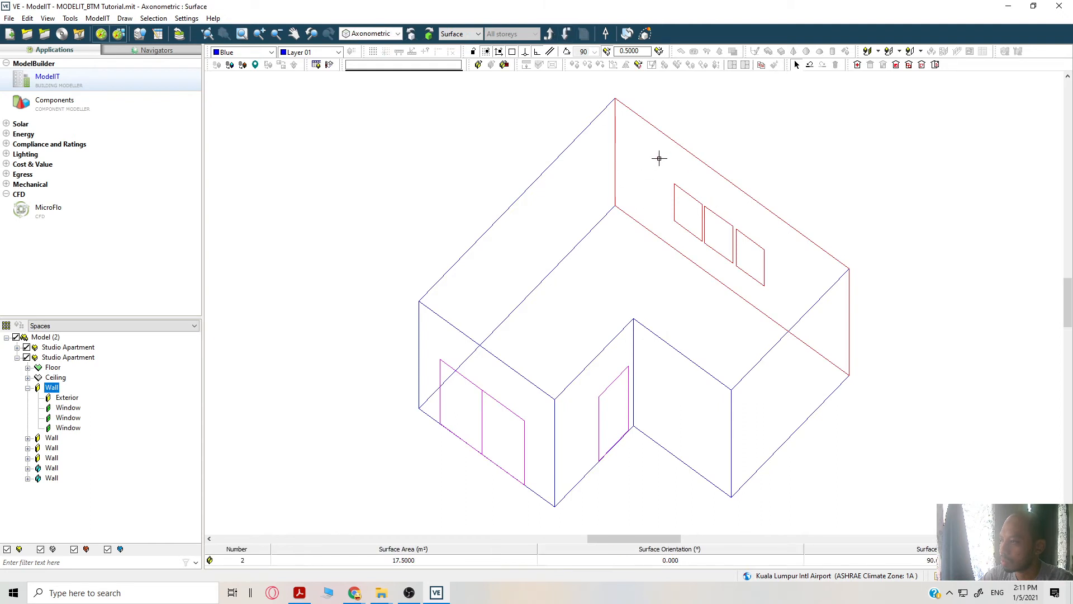
{"action": "left_click", "coordinate": [478, 65]}
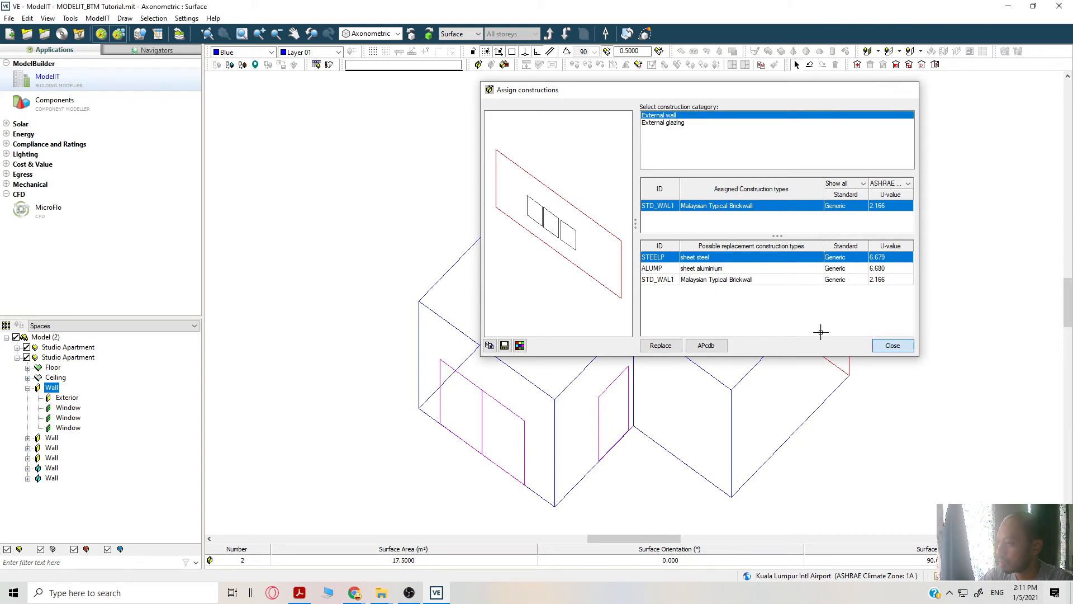
Check the construction assigned to the short windowless external wall beside the three-window wall.
{"action": "left_click", "coordinate": [893, 345]}
{"action": "left_click", "coordinate": [787, 358]}
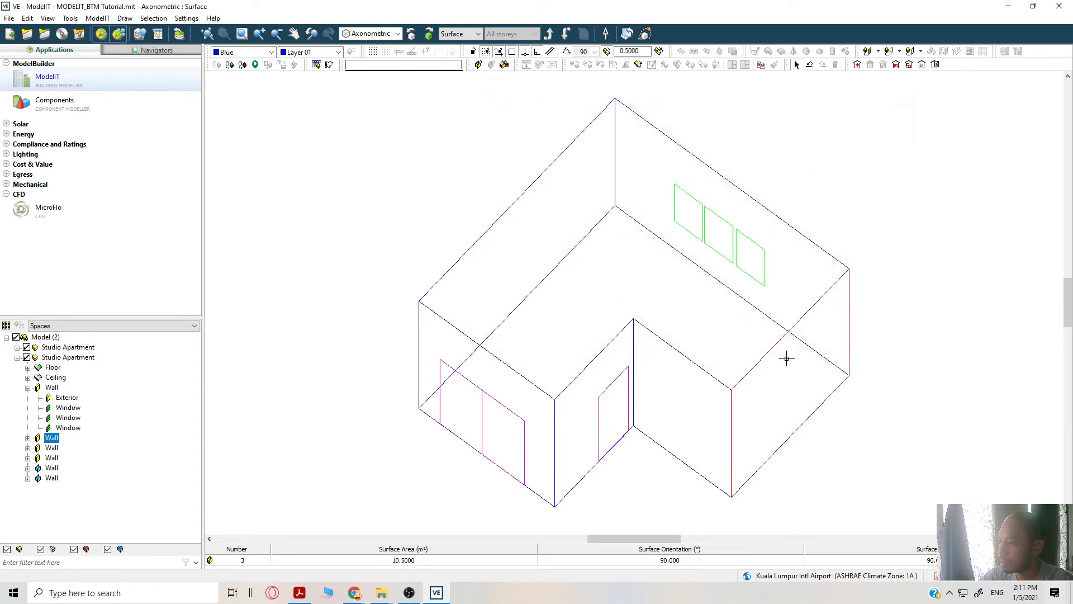
{"action": "double_click", "coordinate": [790, 330]}
{"action": "left_click", "coordinate": [549, 34]}
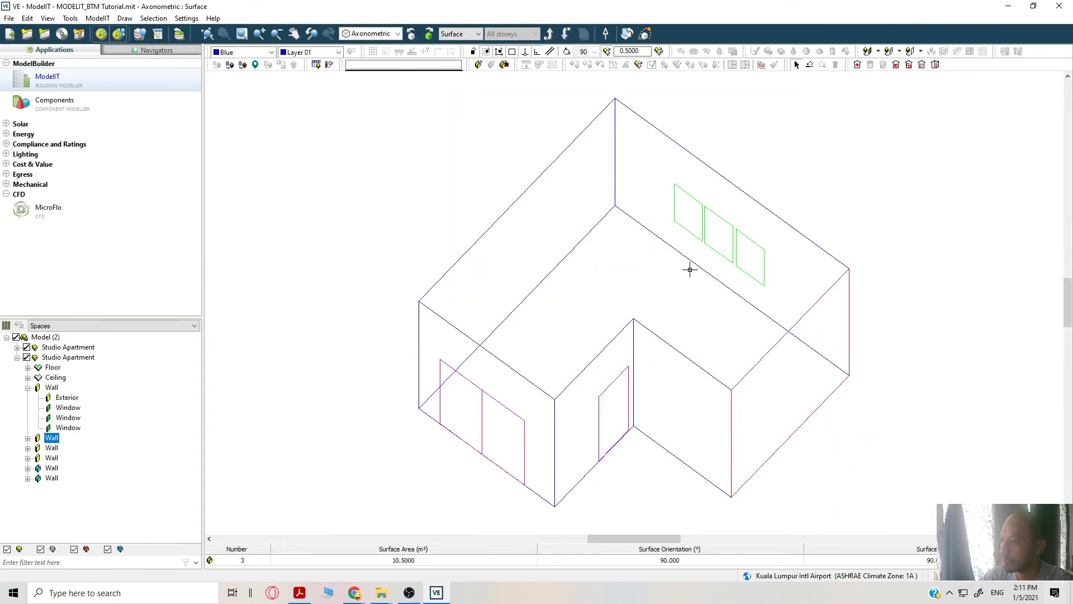
{"action": "left_click", "coordinate": [478, 65]}
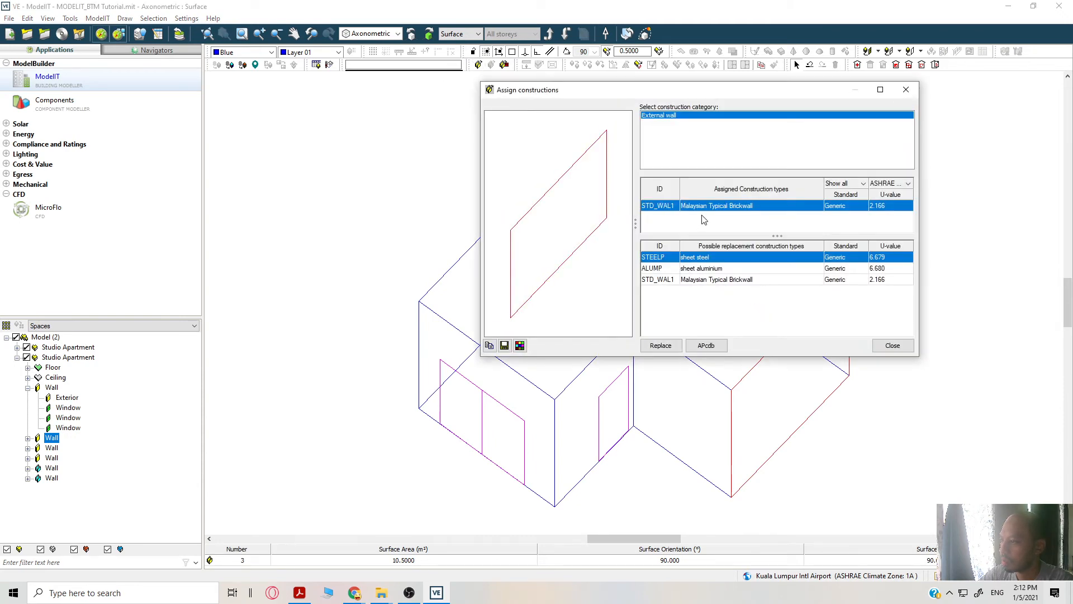
{"action": "left_click", "coordinate": [889, 344]}
Enter the opening level of the double-door wall and check the construction assigned to one door leaf.
{"action": "double_click", "coordinate": [508, 410]}
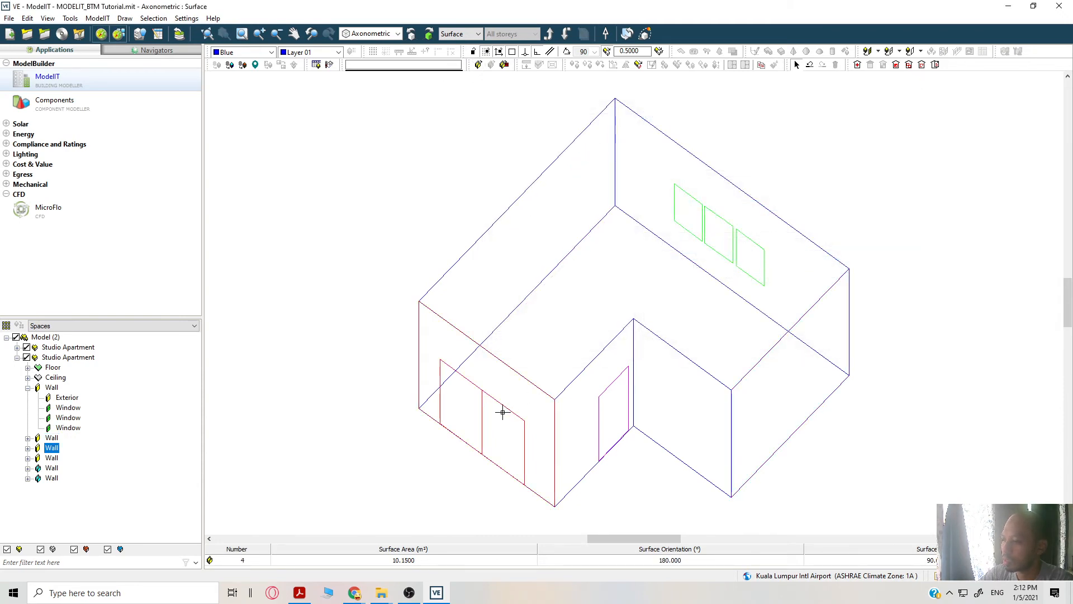
{"action": "left_click", "coordinate": [622, 315]}
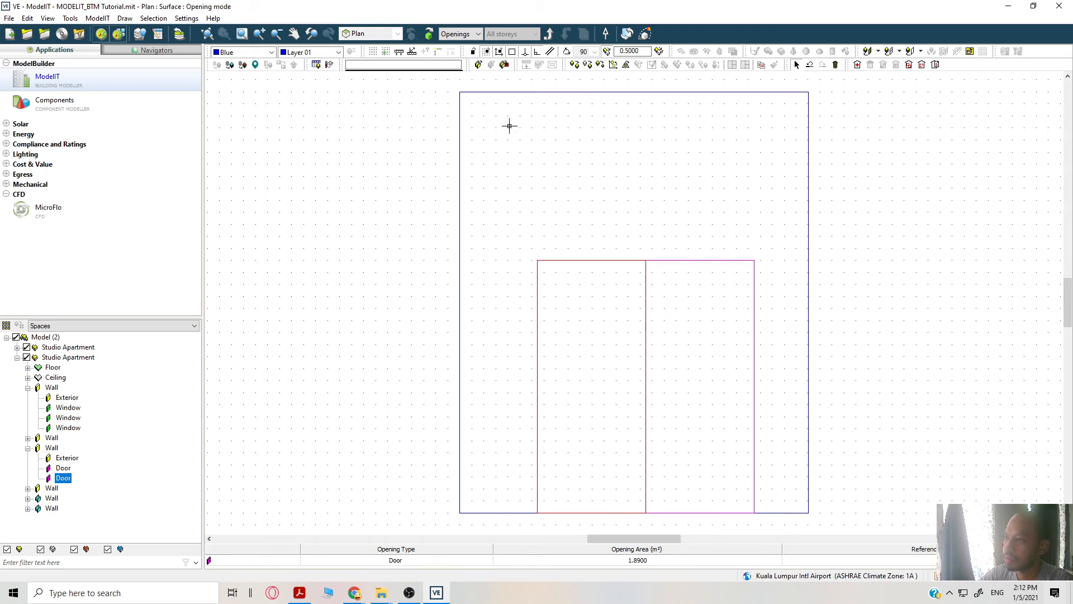
{"action": "left_click", "coordinate": [479, 66]}
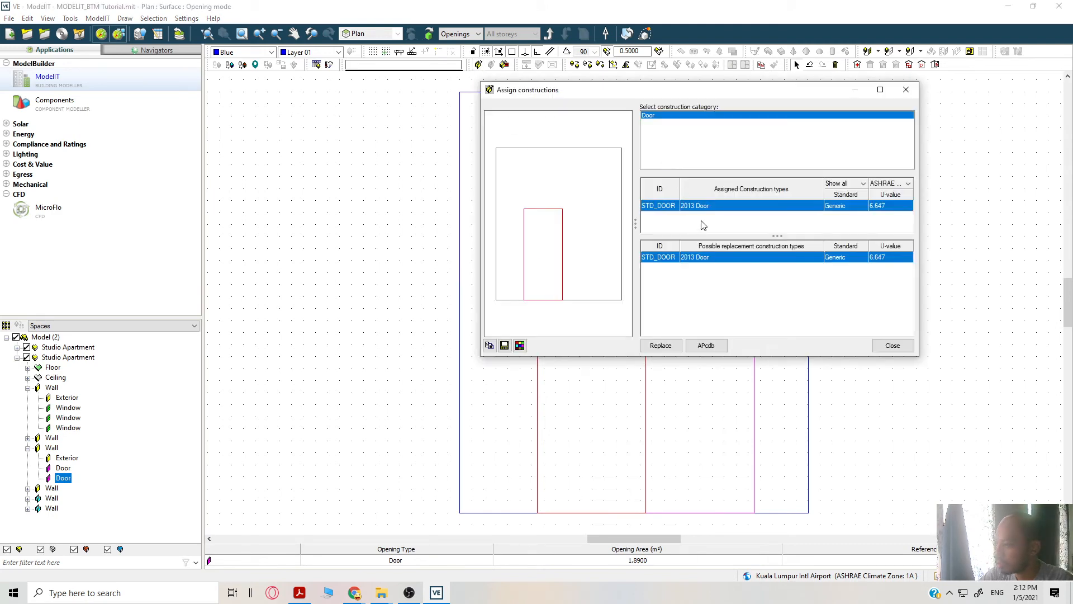
{"action": "left_click", "coordinate": [893, 344]}
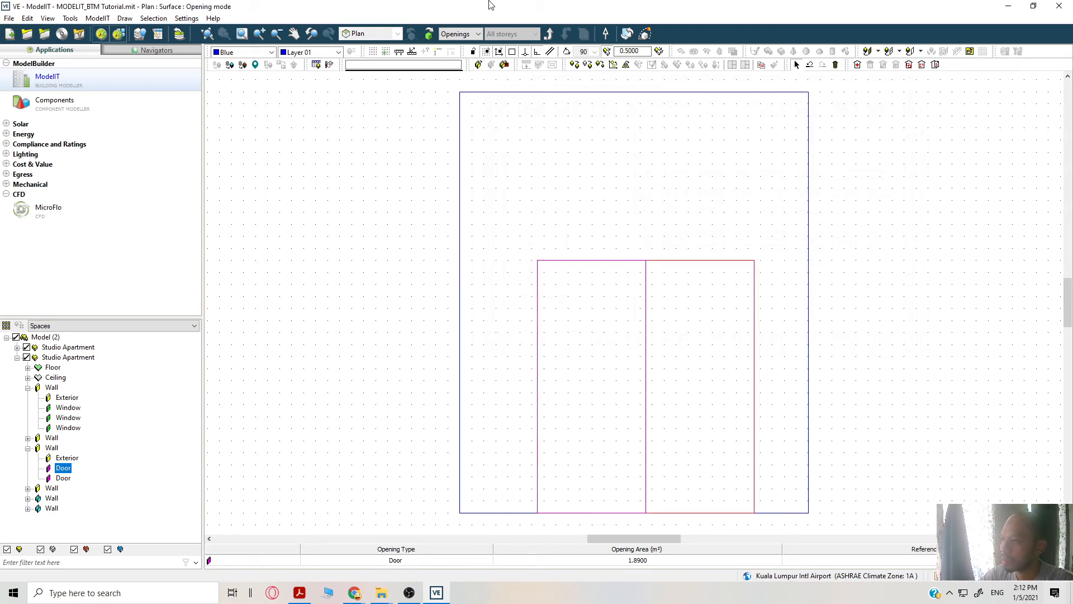
Return to surface level, enter the three-window wall's openings and check the construction assigned to the leftmost window.
{"action": "left_click", "coordinate": [548, 33]}
{"action": "double_click", "coordinate": [695, 236]}
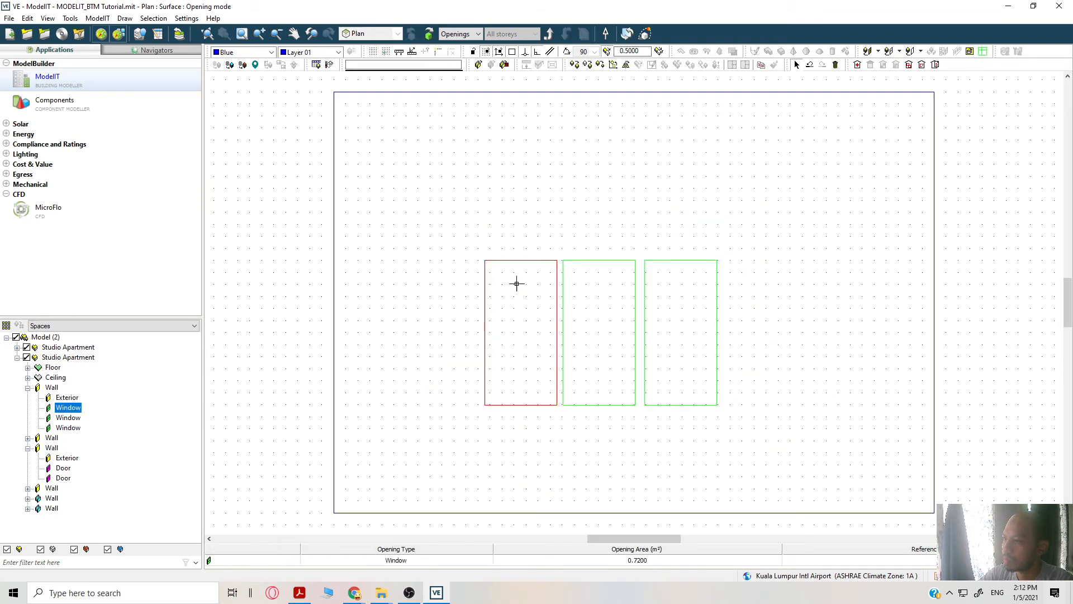
{"action": "left_click", "coordinate": [479, 67]}
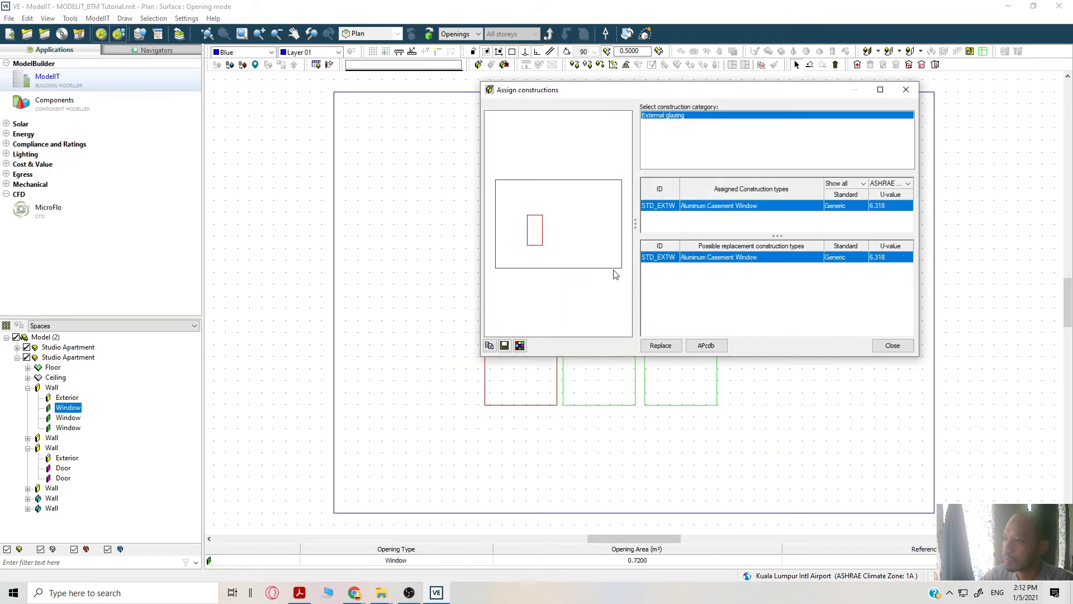
{"action": "left_click", "coordinate": [889, 344]}
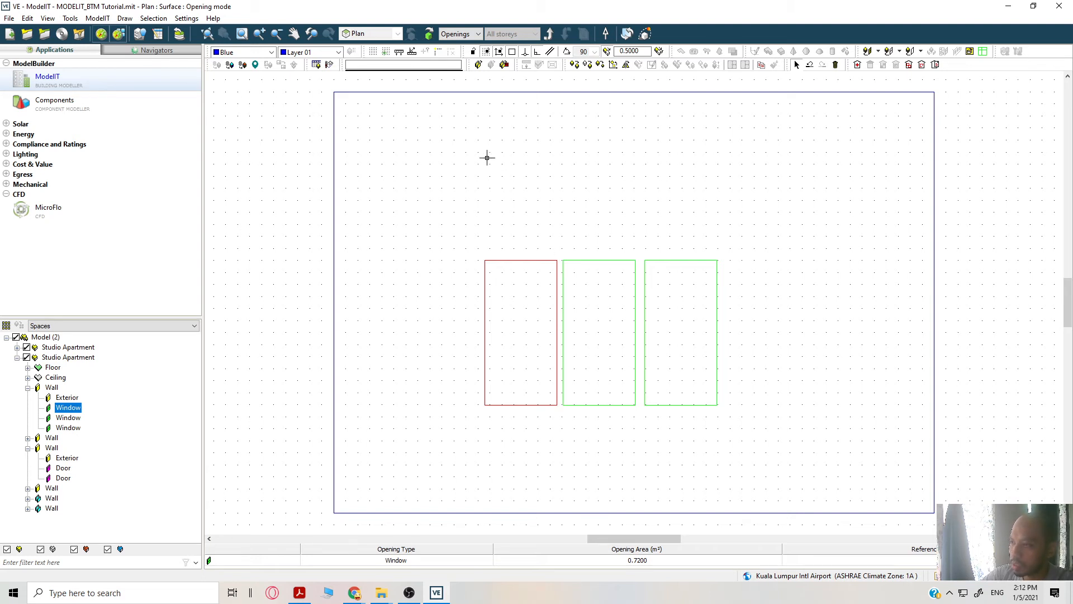
Draw a horizontal guide line along the windows' bottom edges, extending past the wall's left edge.
{"action": "left_click", "coordinate": [486, 417]}
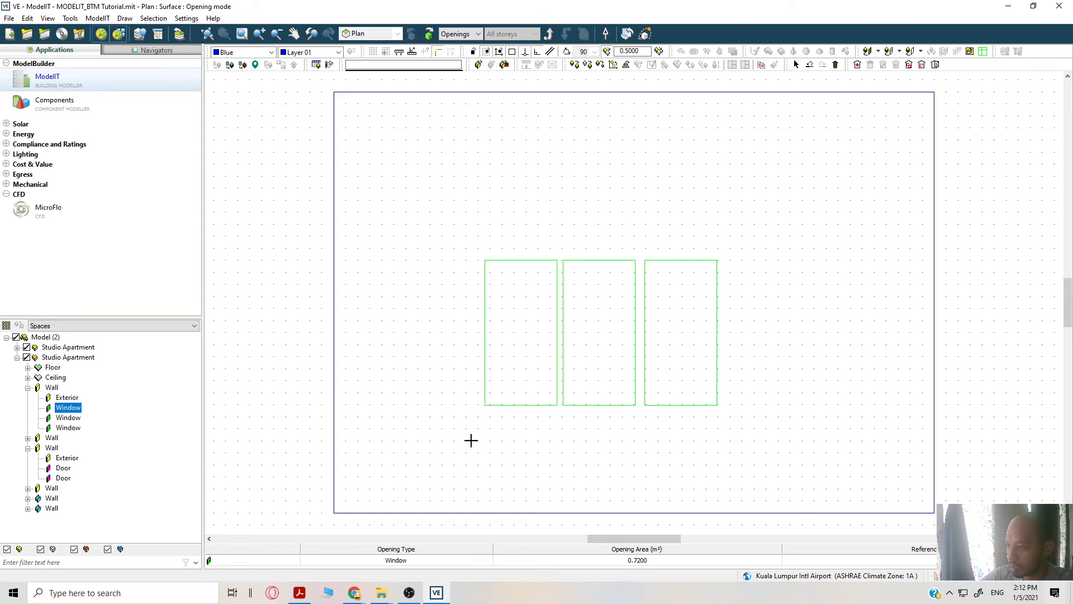
{"action": "left_click", "coordinate": [717, 404]}
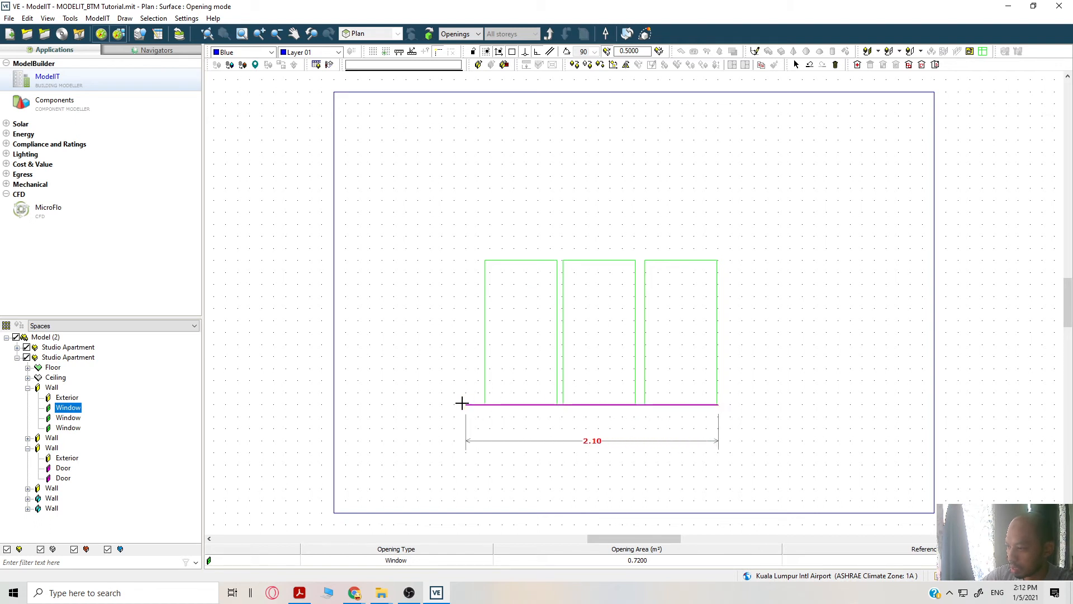
{"action": "left_click", "coordinate": [307, 402]}
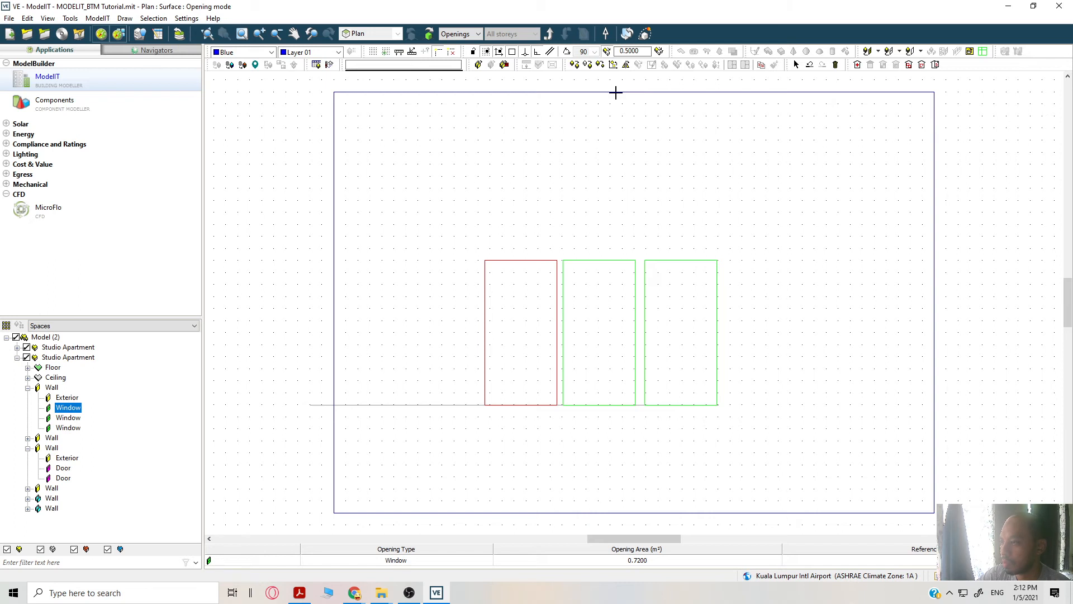
Draw a guide line along the wall's top edge to its midpoint, continuing vertically down to the bottom edge.
{"action": "left_click", "coordinate": [335, 91]}
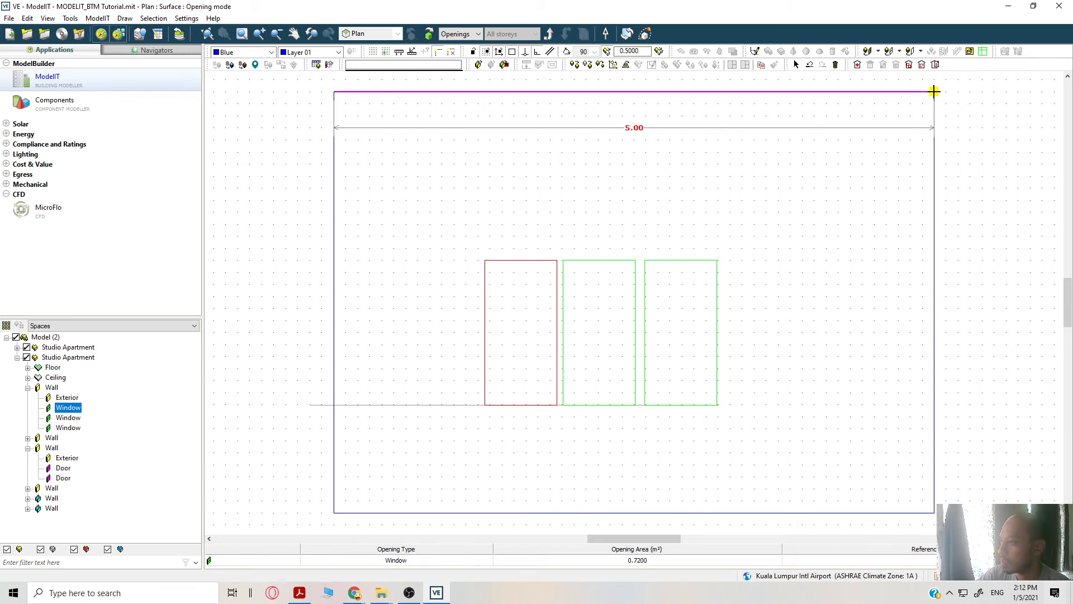
{"action": "left_click", "coordinate": [630, 92]}
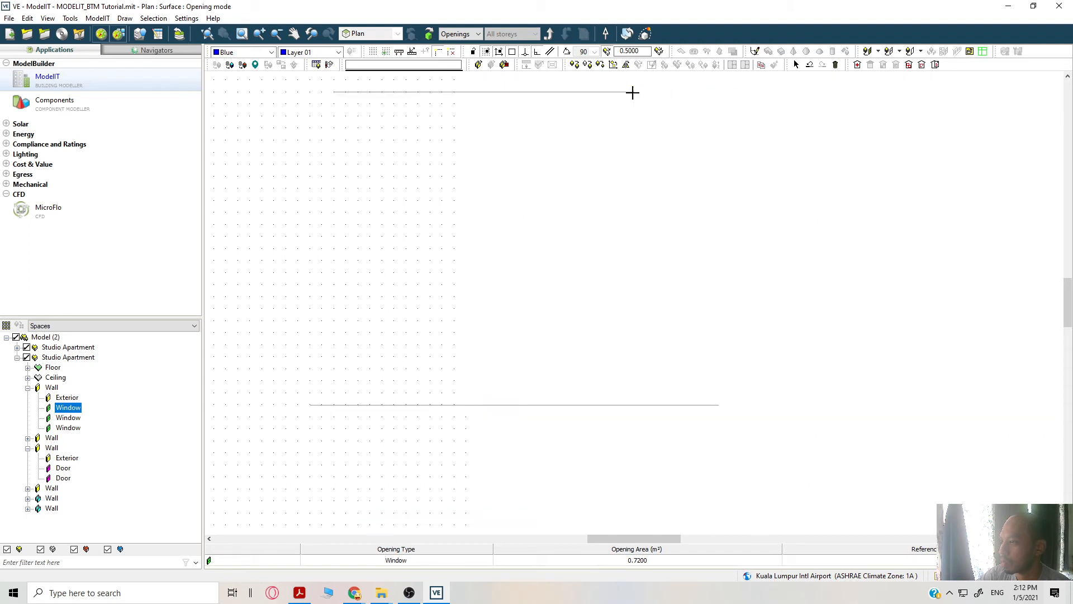
{"action": "left_click", "coordinate": [633, 512]}
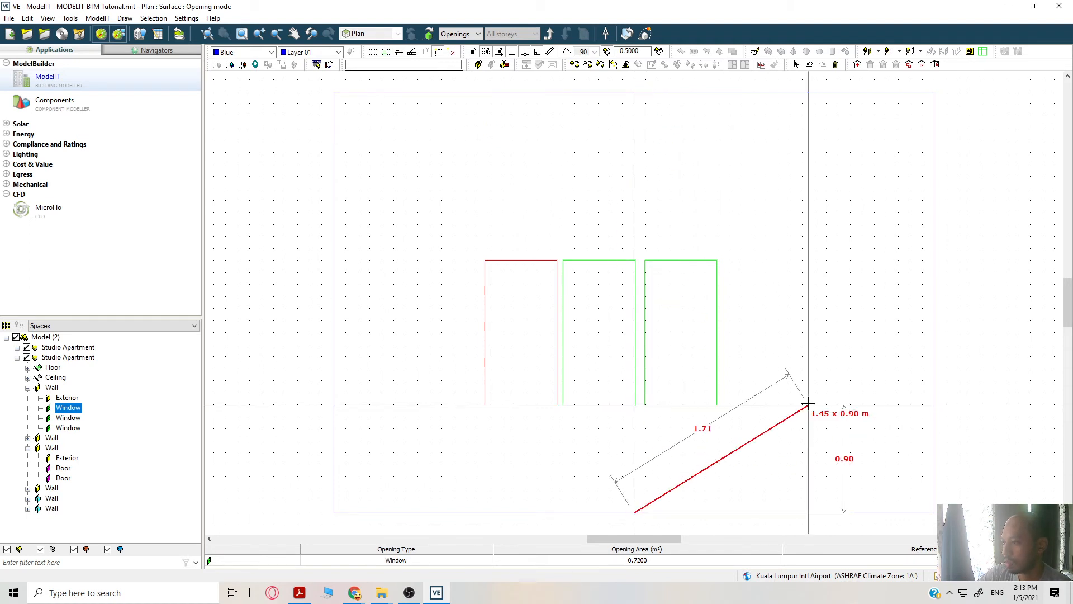
{"action": "right_click", "coordinate": [808, 402]}
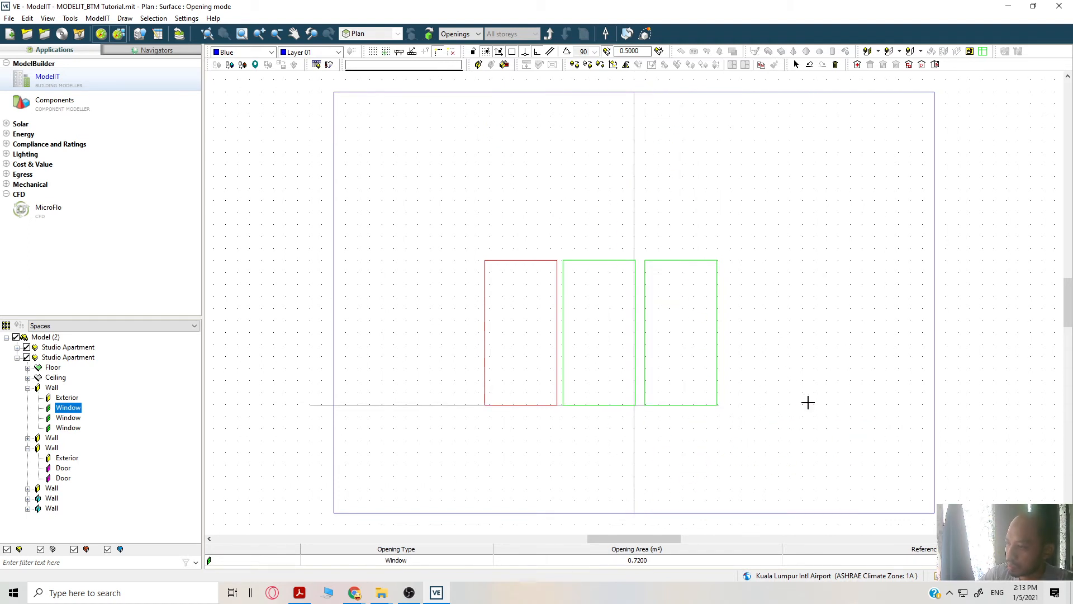
Try to move the middle window by its top-edge midpoint onto the vertical centre guide line.
{"action": "scroll", "coordinate": [554, 265], "scroll_direction": "up", "scroll_amount": 1}
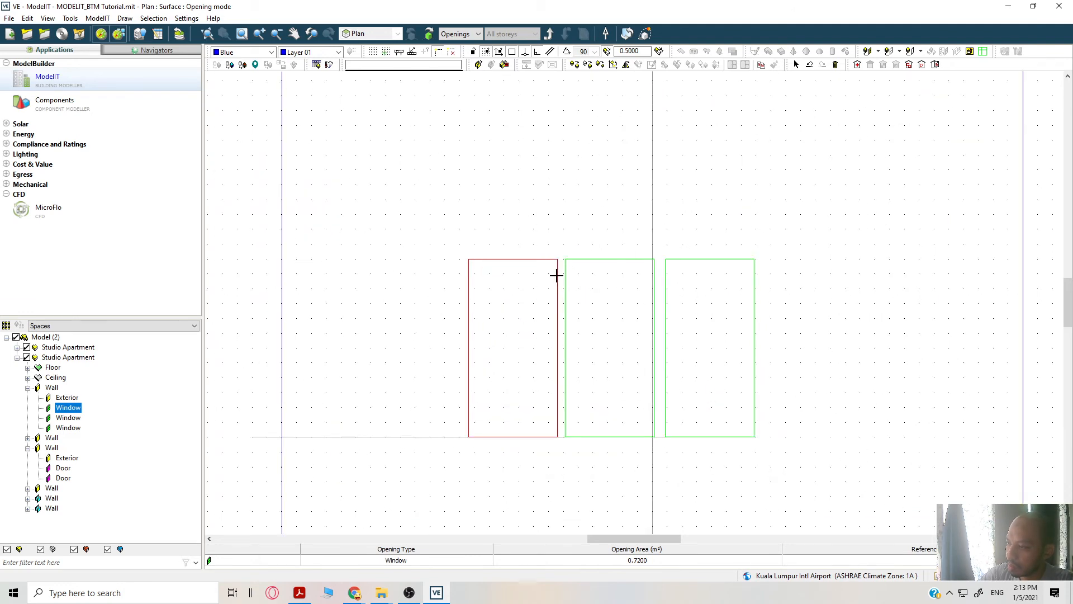
{"action": "scroll", "coordinate": [556, 275], "scroll_direction": "down", "scroll_amount": 1}
{"action": "scroll", "coordinate": [557, 276], "scroll_direction": "up", "scroll_amount": 1}
{"action": "scroll", "coordinate": [558, 277], "scroll_direction": "down", "scroll_amount": 2}
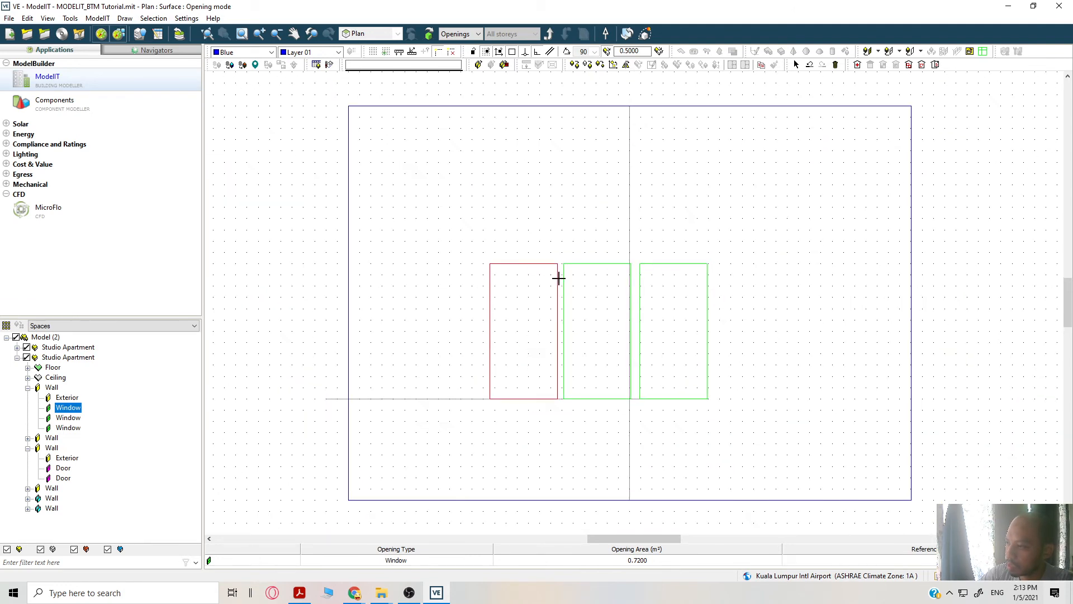
{"action": "scroll", "coordinate": [562, 276], "scroll_direction": "up", "scroll_amount": 1}
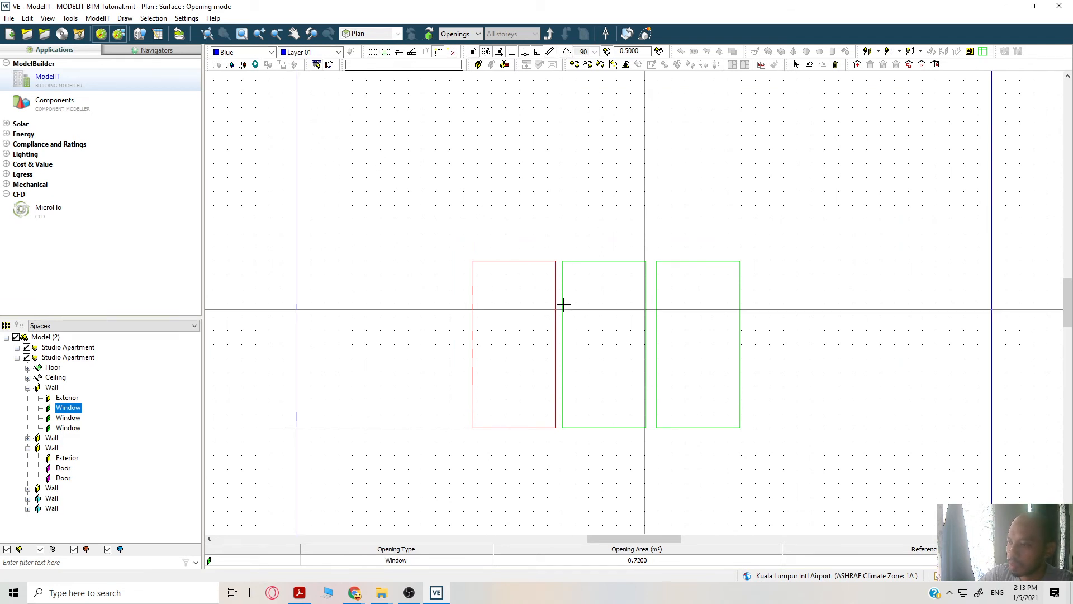
{"action": "left_click", "coordinate": [607, 288]}
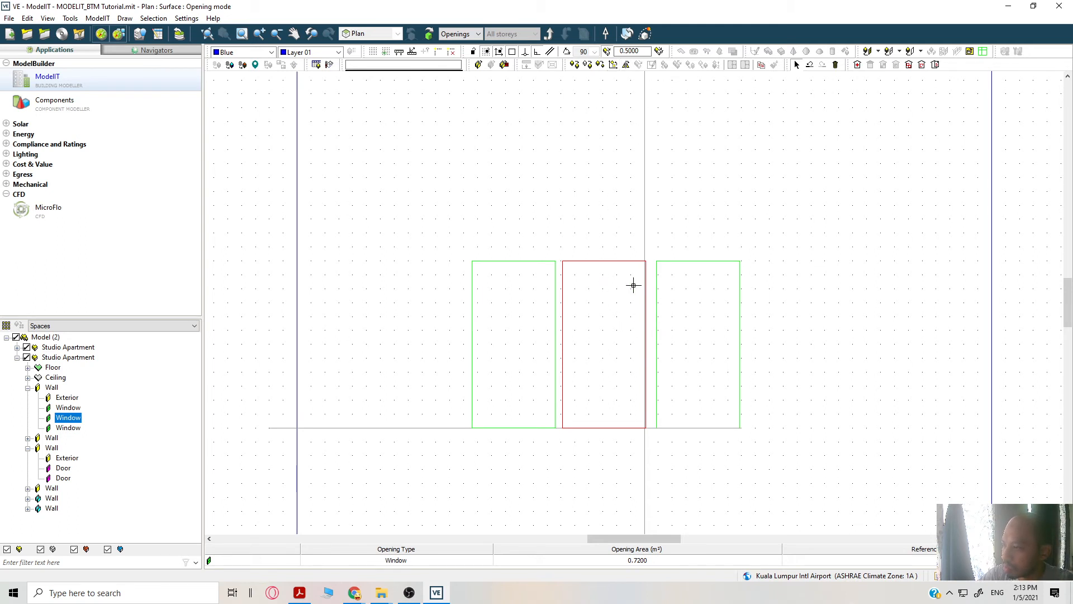
{"action": "left_click", "coordinate": [587, 66]}
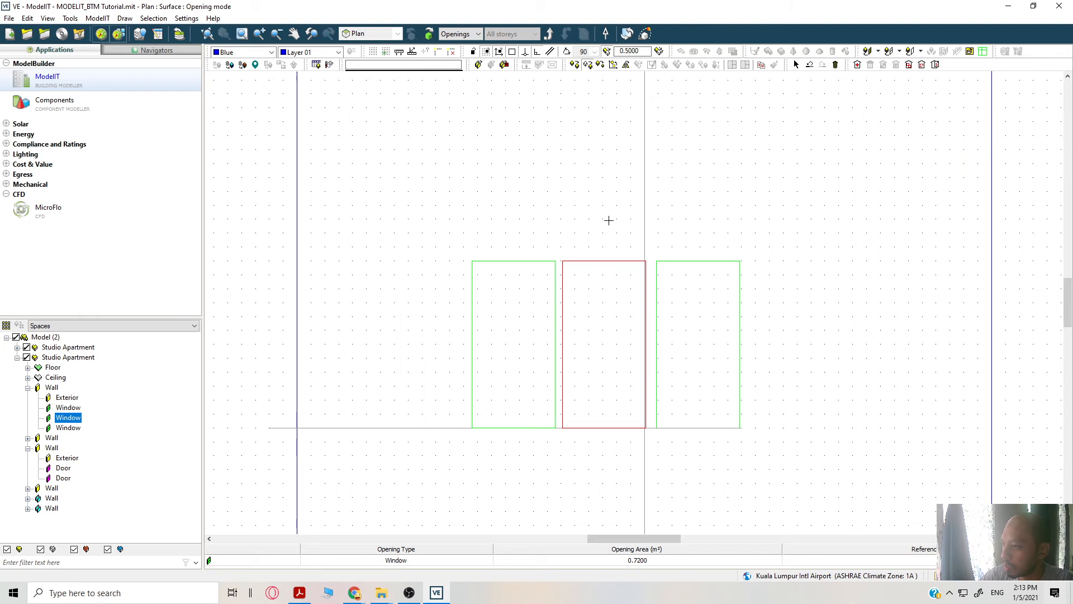
{"action": "left_click", "coordinate": [605, 260]}
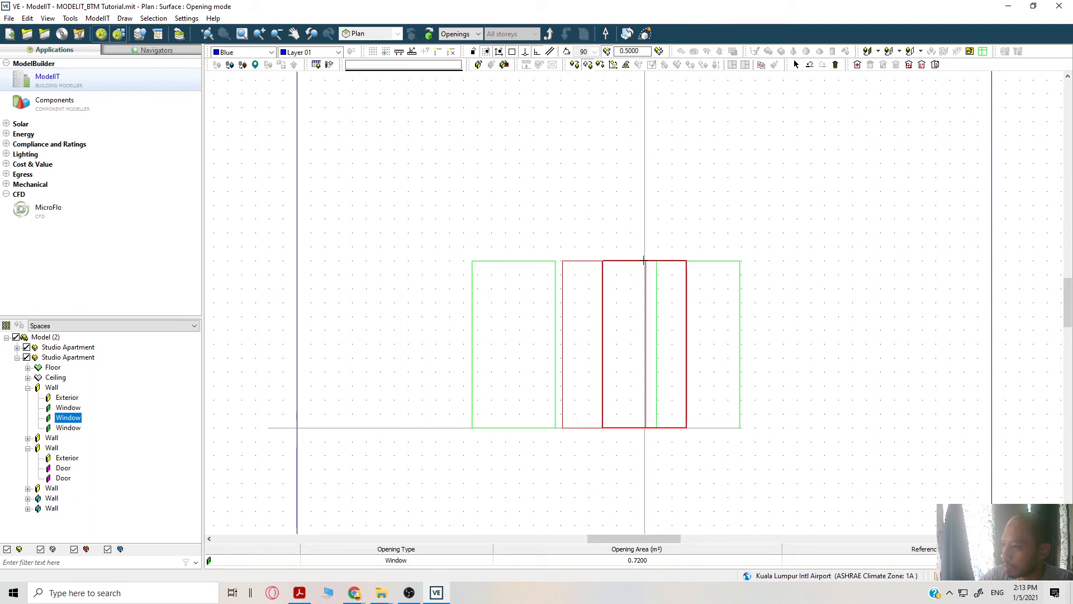
{"action": "left_click", "coordinate": [645, 261]}
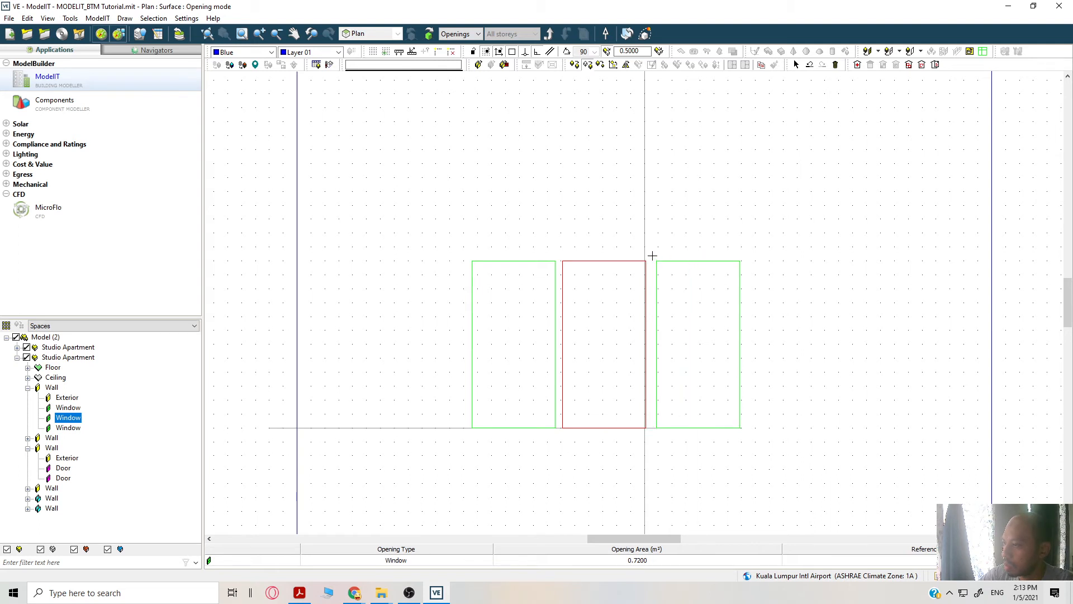
{"action": "left_click", "coordinate": [604, 261]}
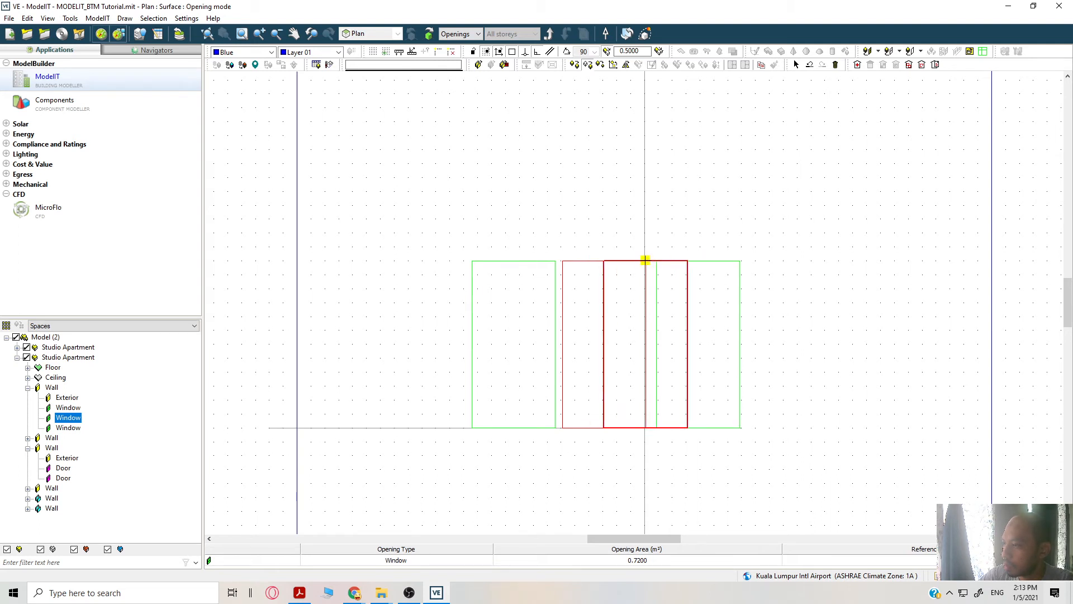
{"action": "left_click", "coordinate": [646, 261]}
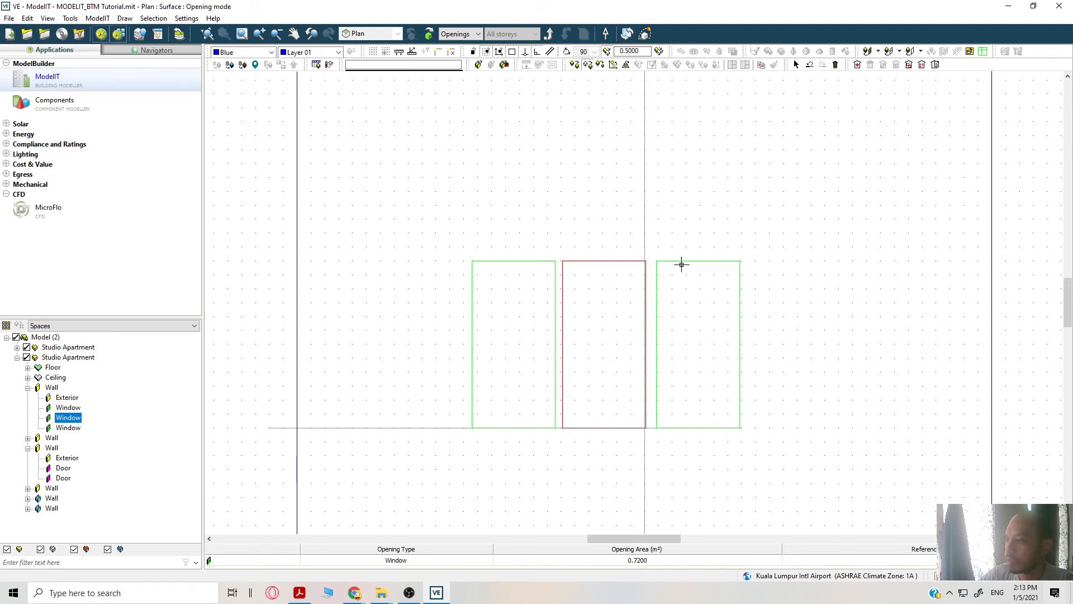
Delete the two outer windows, keeping only the middle one on the wall.
{"action": "key", "text": "ctrl+z"}
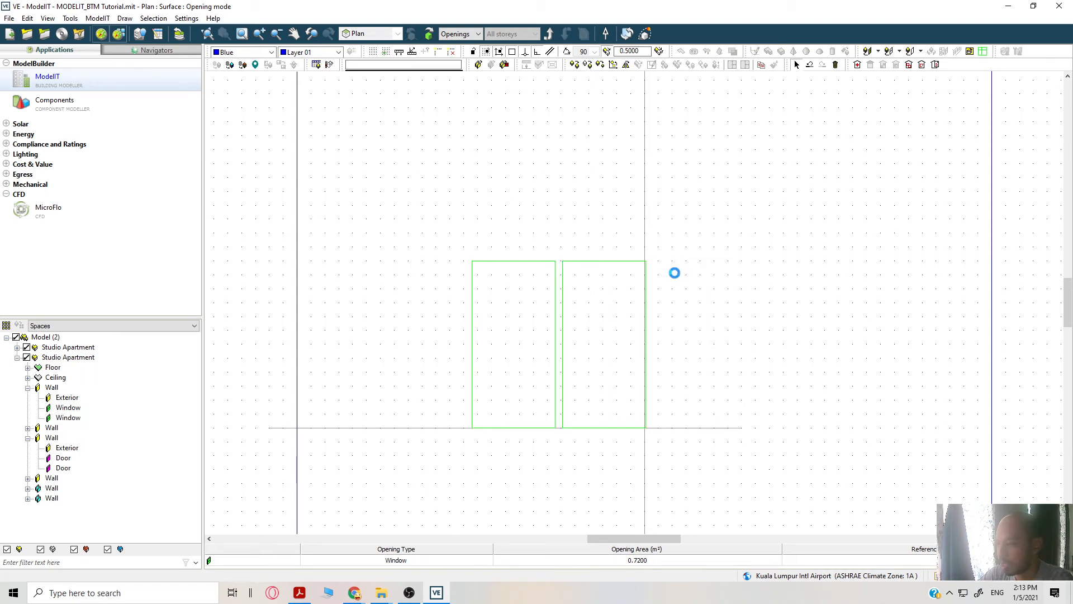
{"action": "left_click", "coordinate": [529, 296]}
{"action": "key", "text": "Delete"}
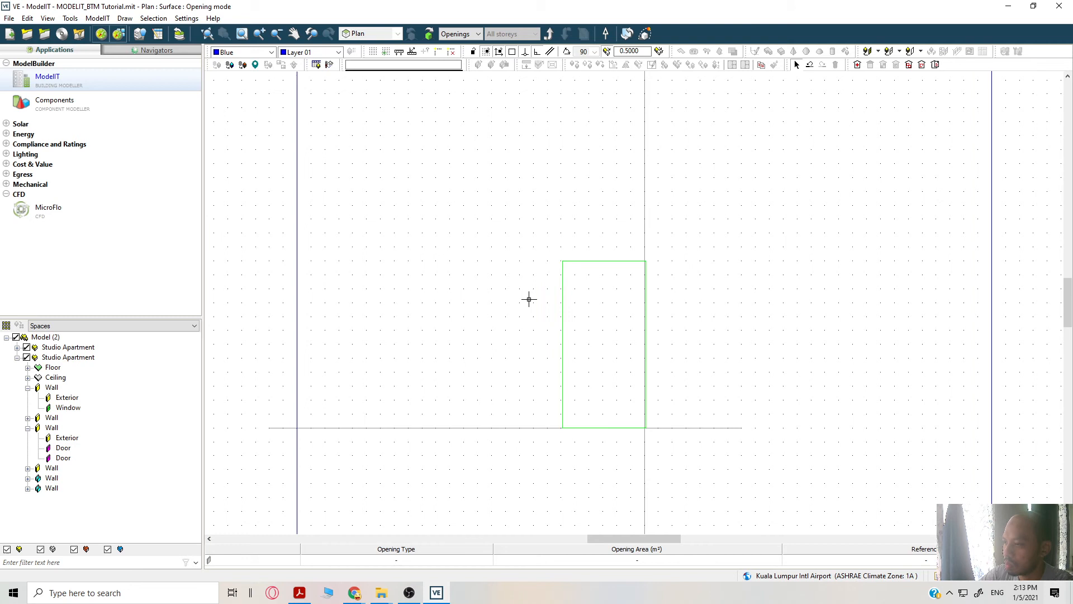
Move the remaining window by its bottom-edge midpoint to the intersection of the sill and vertical centre guide lines.
{"action": "left_click", "coordinate": [589, 303]}
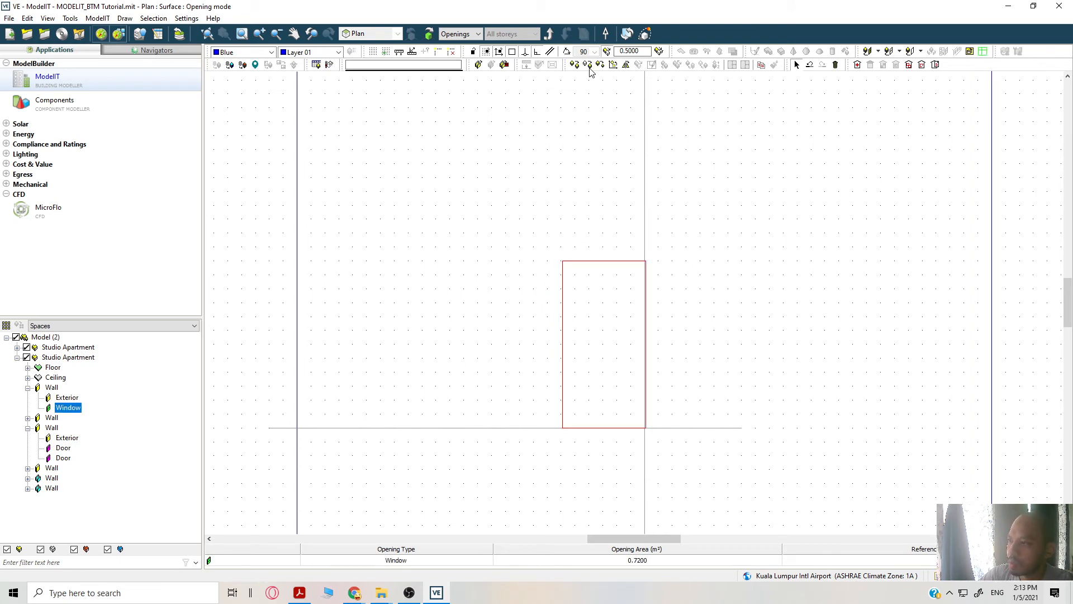
{"action": "left_click", "coordinate": [602, 260]}
{"action": "left_click", "coordinate": [604, 258]}
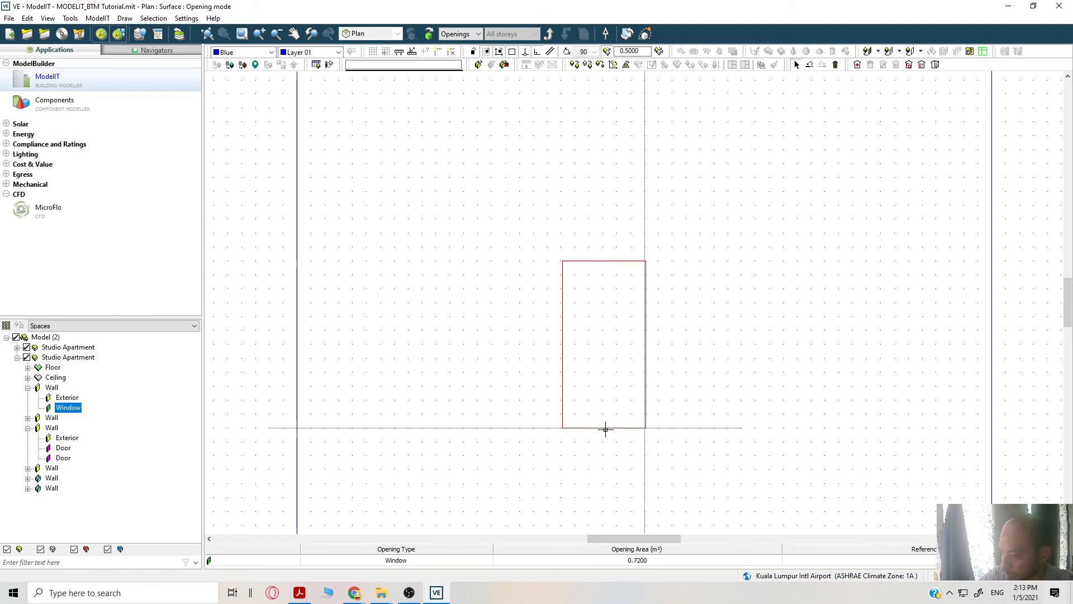
{"action": "left_click", "coordinate": [590, 66]}
{"action": "left_click", "coordinate": [604, 427]}
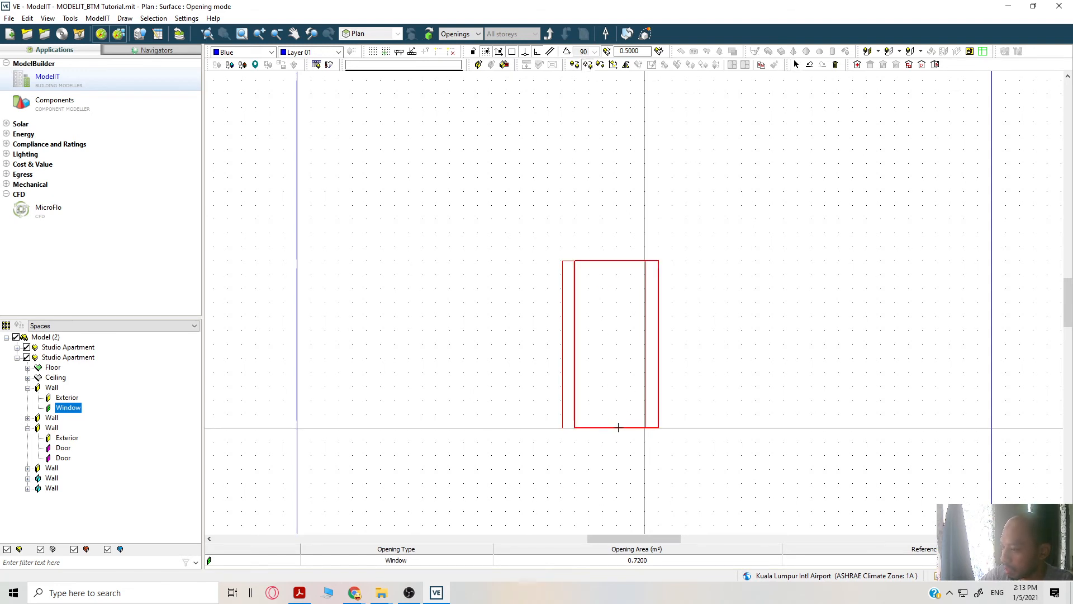
{"action": "scroll", "coordinate": [644, 426], "scroll_direction": "up", "scroll_amount": 5}
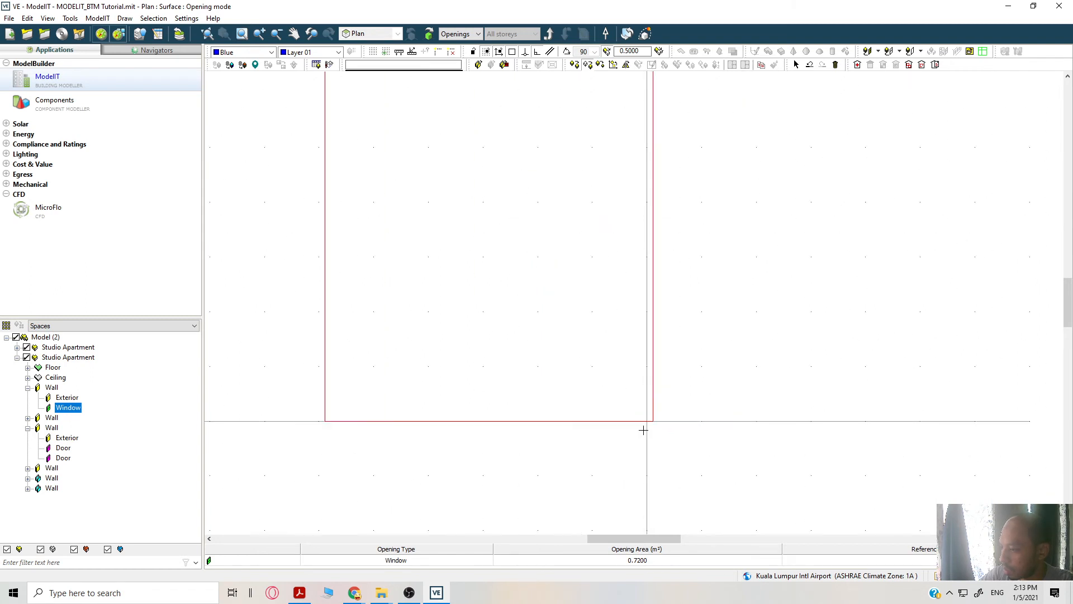
{"action": "left_click", "coordinate": [647, 417]}
{"action": "scroll", "coordinate": [611, 344], "scroll_direction": "down", "scroll_amount": 3}
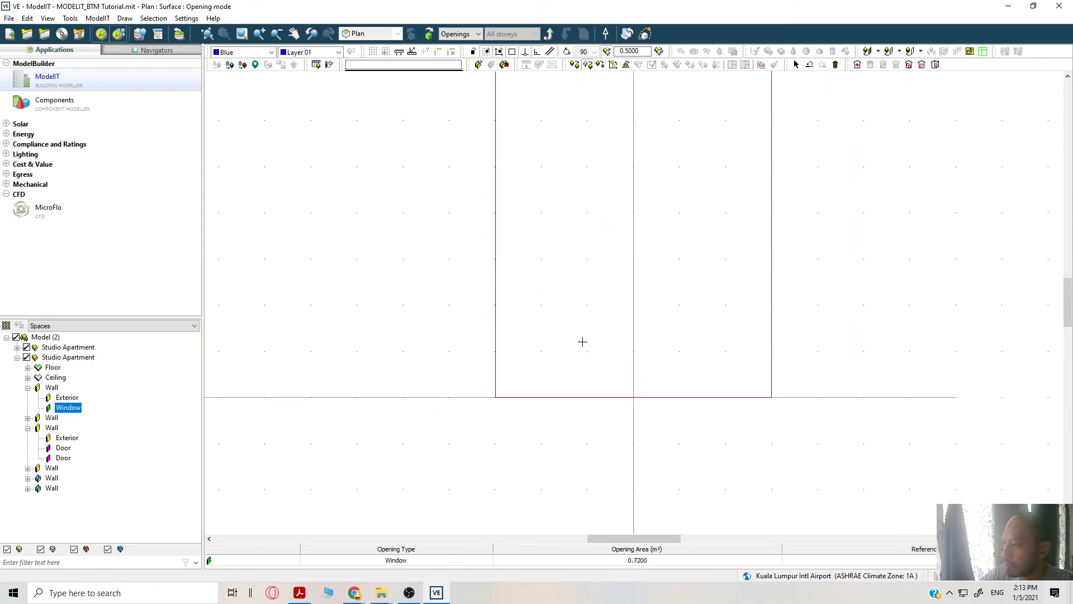
{"action": "middle_click_drag", "start_coordinate": [613, 292], "coordinate": [558, 350]}
{"action": "scroll", "coordinate": [554, 346], "scroll_direction": "down", "scroll_amount": 1}
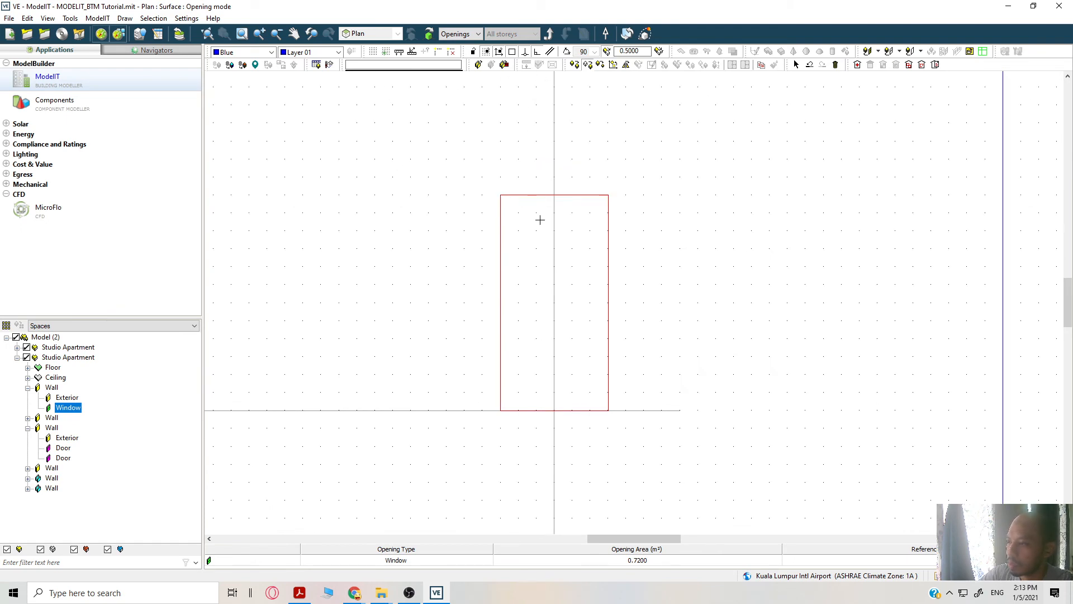
{"action": "scroll", "coordinate": [522, 251], "scroll_direction": "down", "scroll_amount": 1}
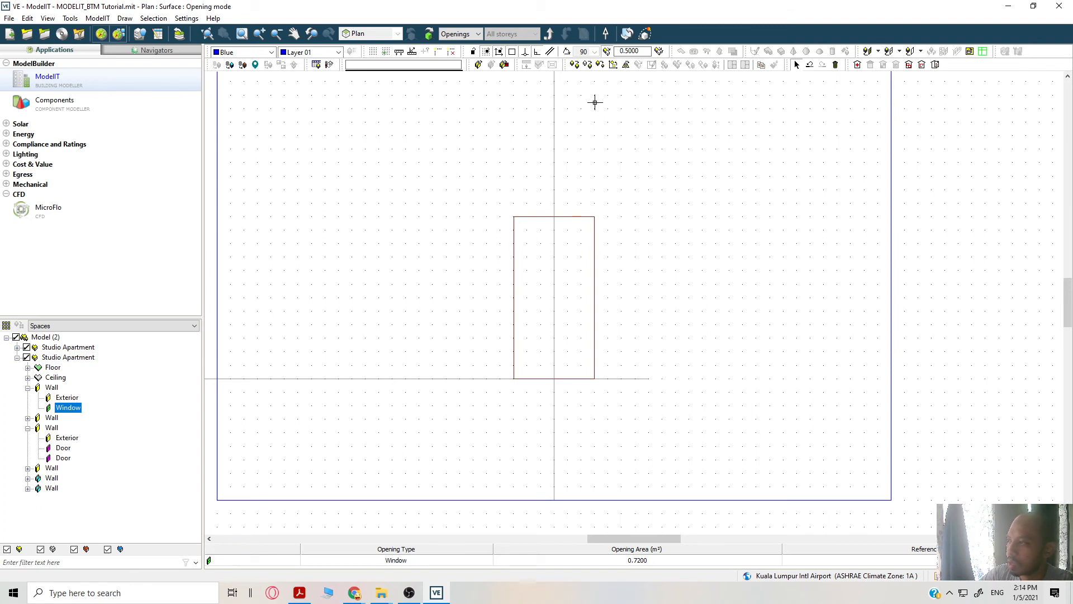
Add matching windows flush against both sides of the centred window and delete the surplus outermost one, leaving three adjoining windows.
{"action": "left_click", "coordinate": [889, 52]}
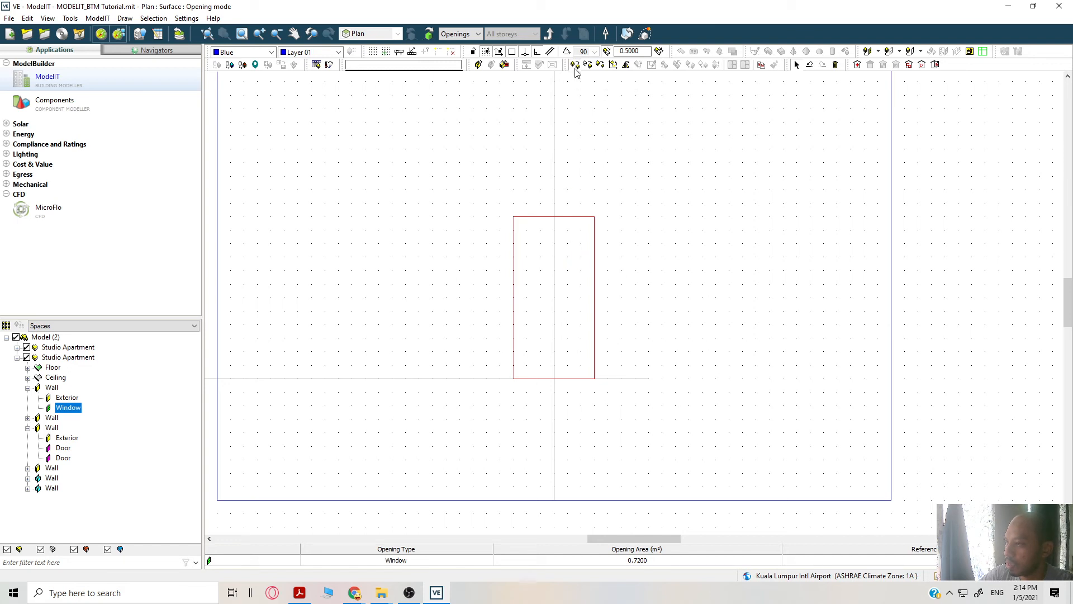
{"action": "left_click", "coordinate": [594, 216]}
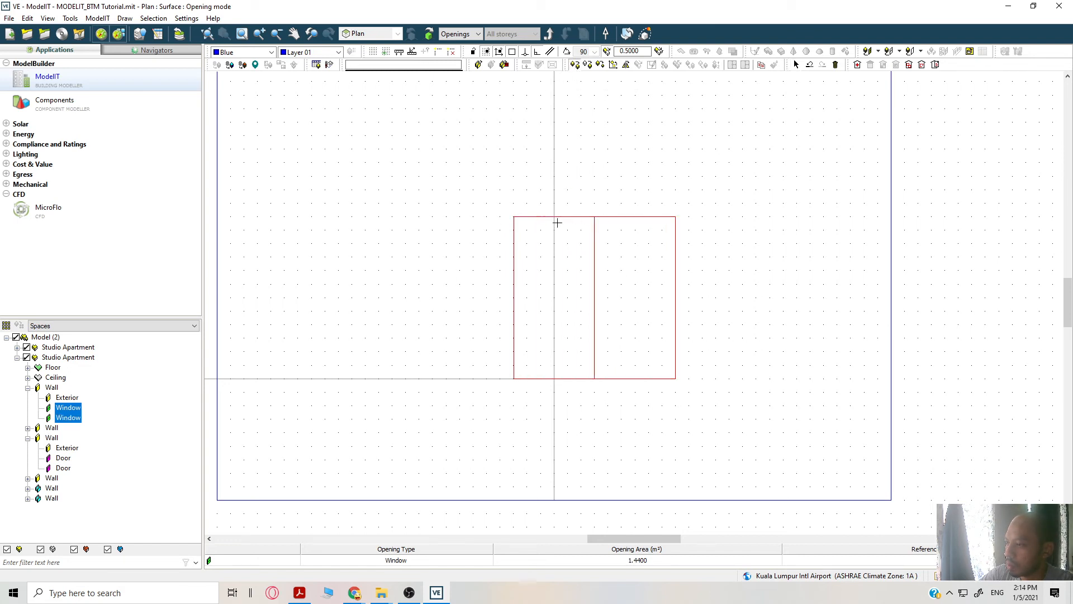
{"action": "left_click", "coordinate": [509, 219]}
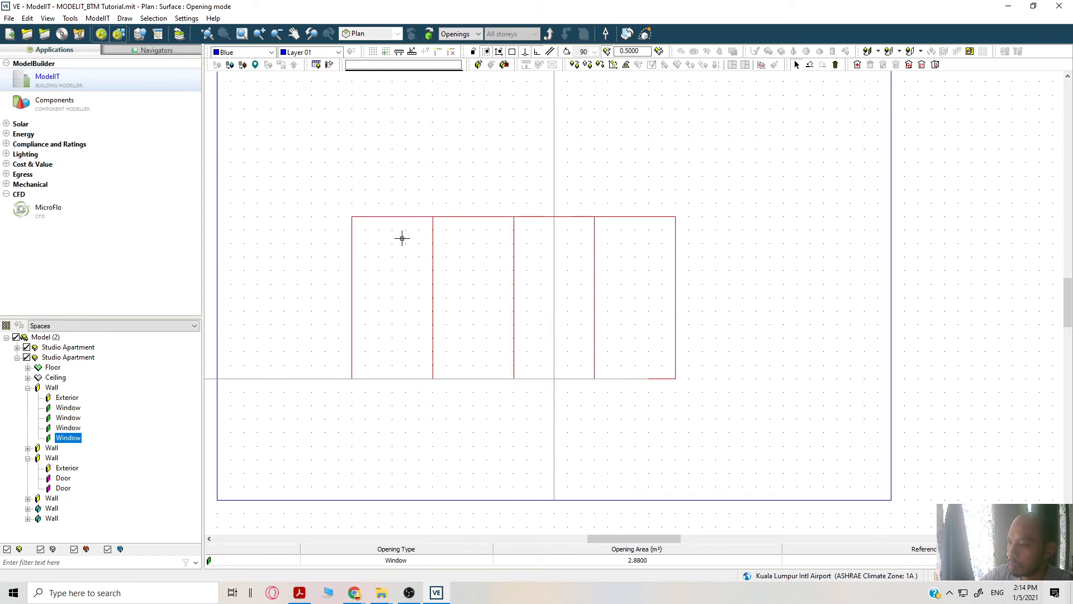
{"action": "key", "text": "Delete"}
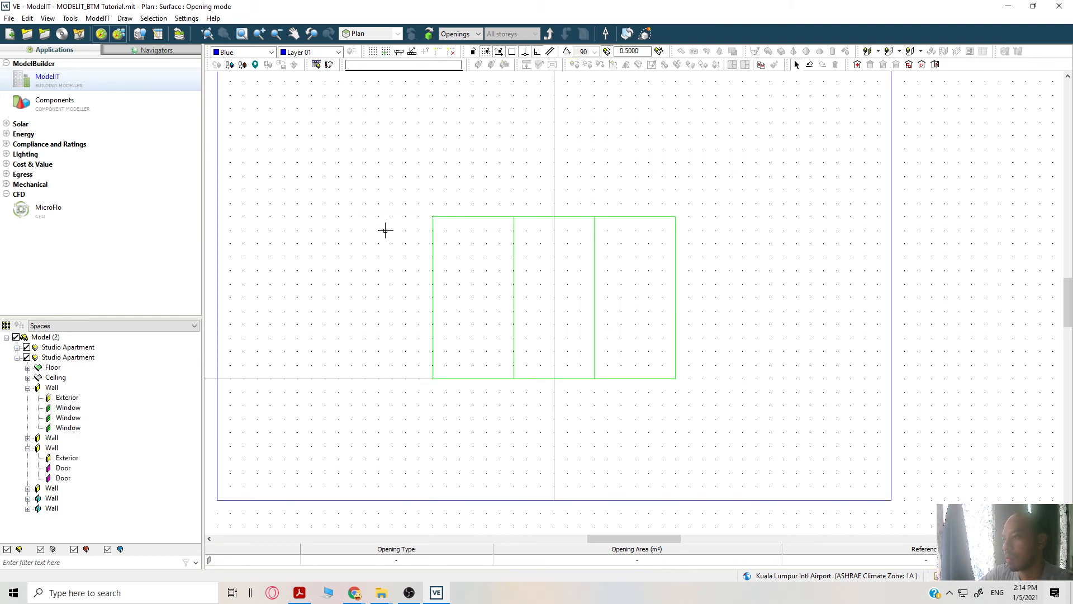
Remove all guide lines from the wall and return through surface level to the whole model.
{"action": "scroll", "coordinate": [388, 239], "scroll_direction": "down", "scroll_amount": 1}
{"action": "scroll", "coordinate": [388, 238], "scroll_direction": "down", "scroll_amount": 1}
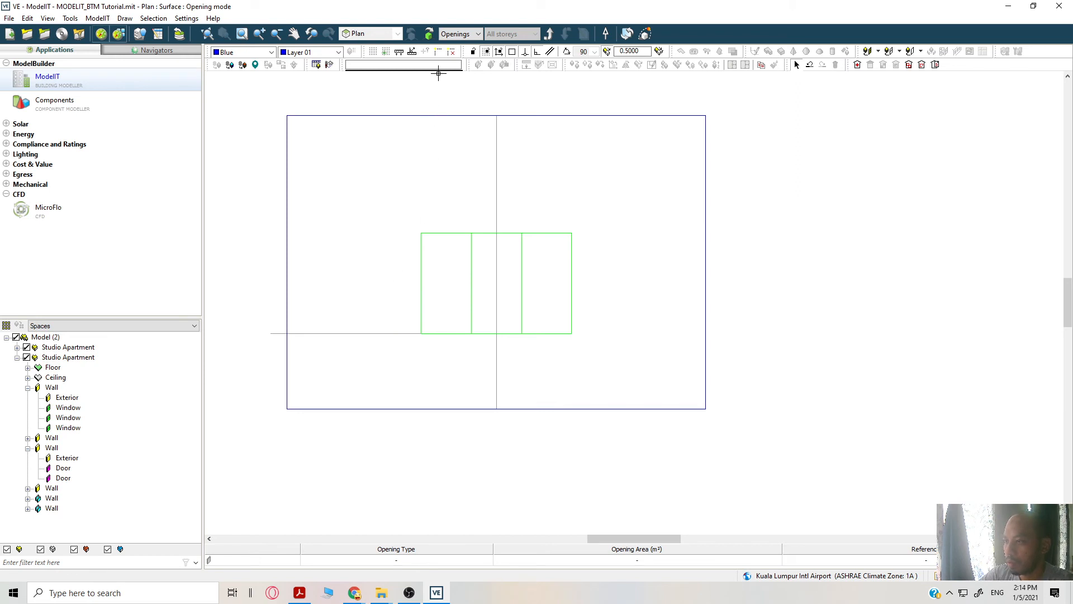
{"action": "left_click", "coordinate": [452, 51]}
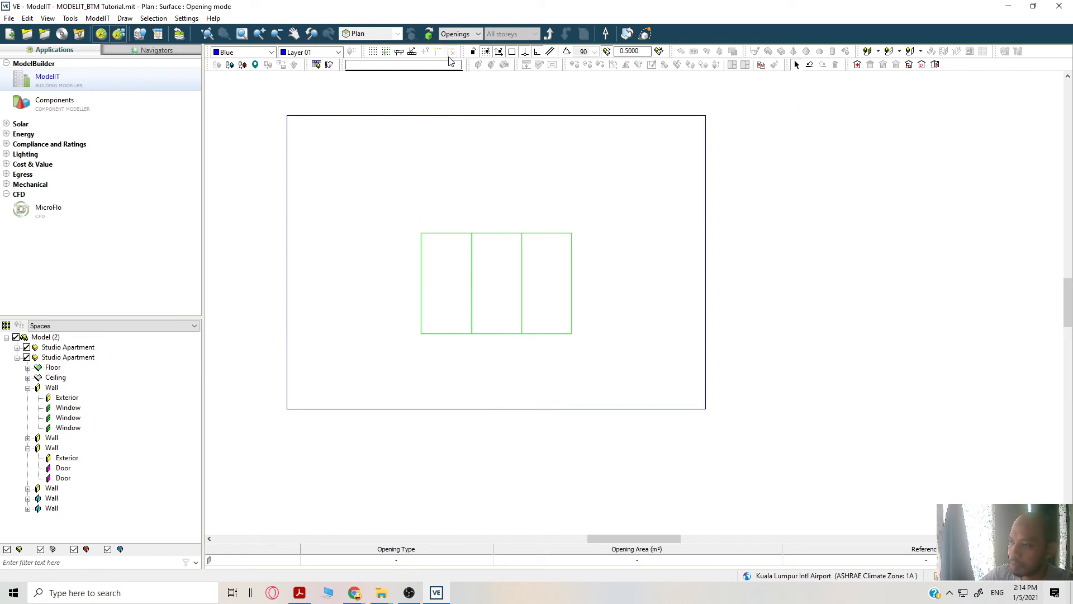
{"action": "scroll", "coordinate": [485, 200], "scroll_direction": "down", "scroll_amount": 1}
{"action": "middle_click_drag", "start_coordinate": [488, 203], "coordinate": [497, 239]}
{"action": "left_click", "coordinate": [551, 34]}
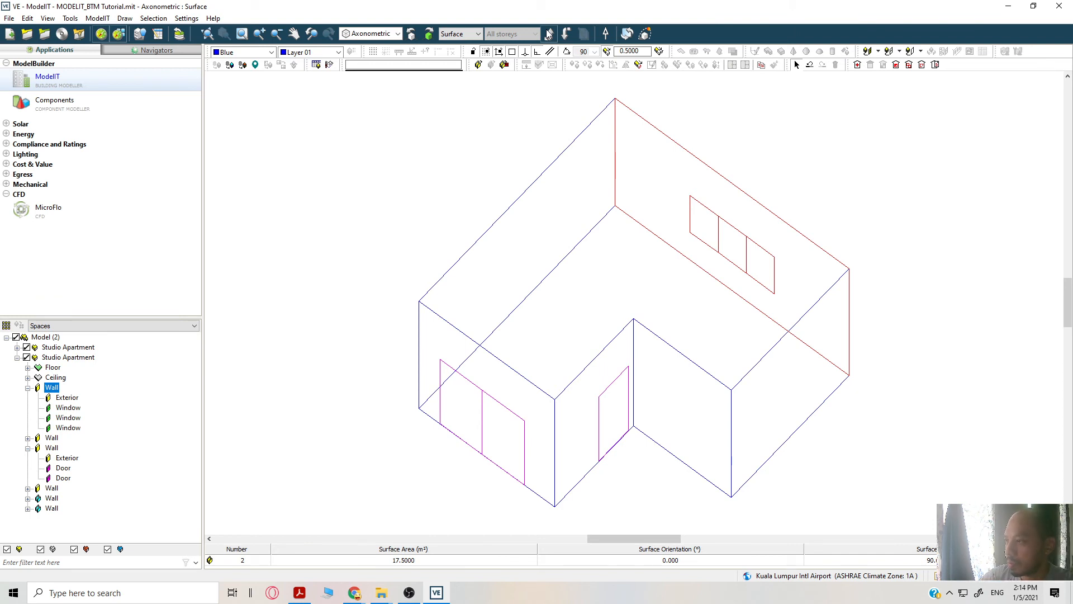
{"action": "left_click", "coordinate": [565, 35]}
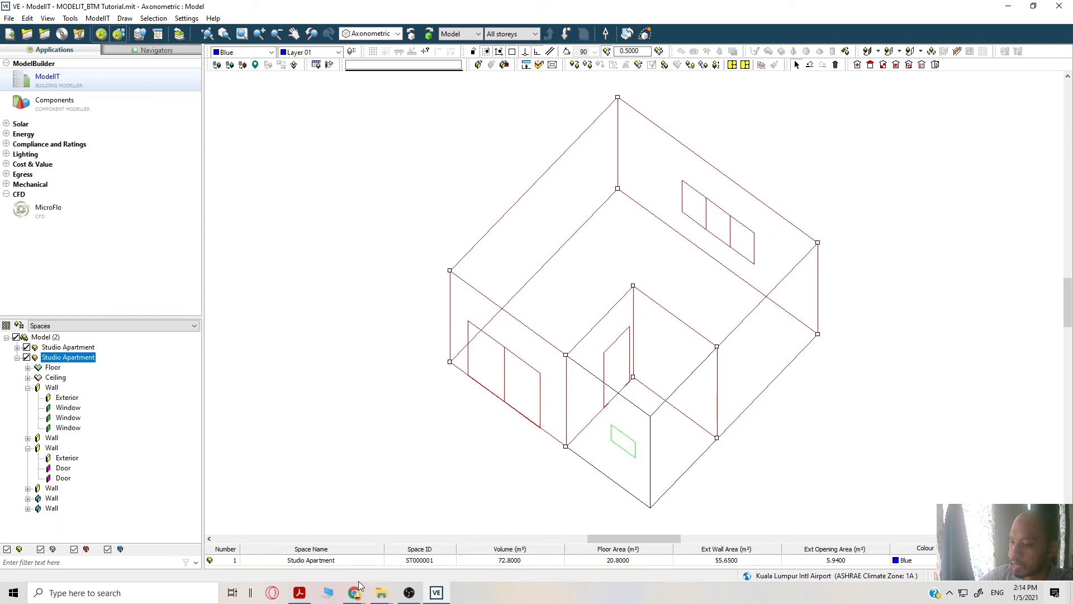
Switch to Chrome, examine the "Effective solar shading devices" image among the window shading results, and return to the VE model.
{"action": "mouse_move", "coordinate": [359, 587]}
{"action": "left_click", "coordinate": [419, 538]}
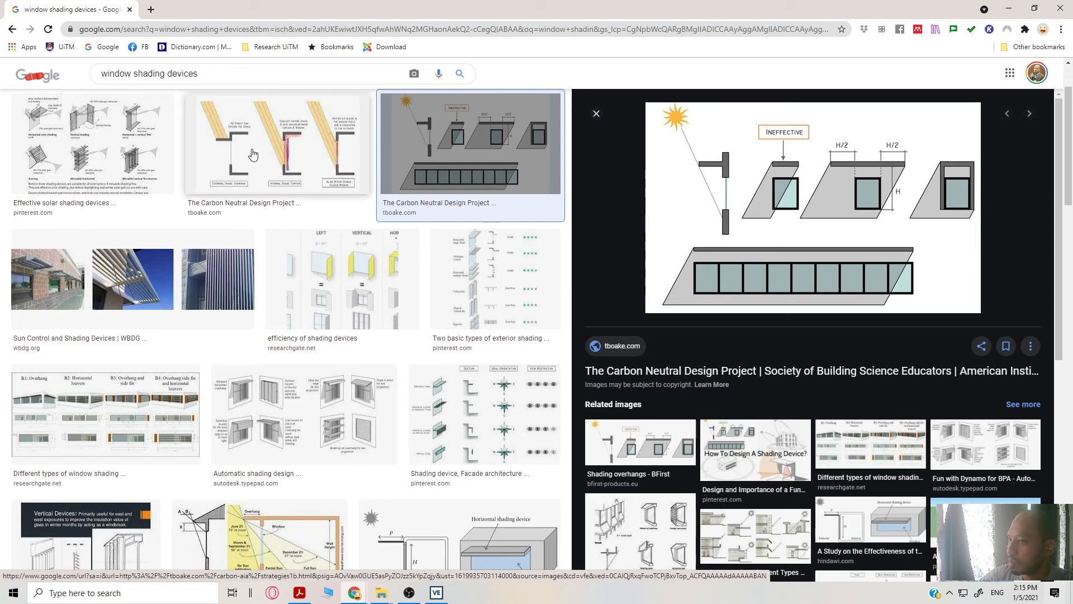
{"action": "left_click", "coordinate": [49, 129]}
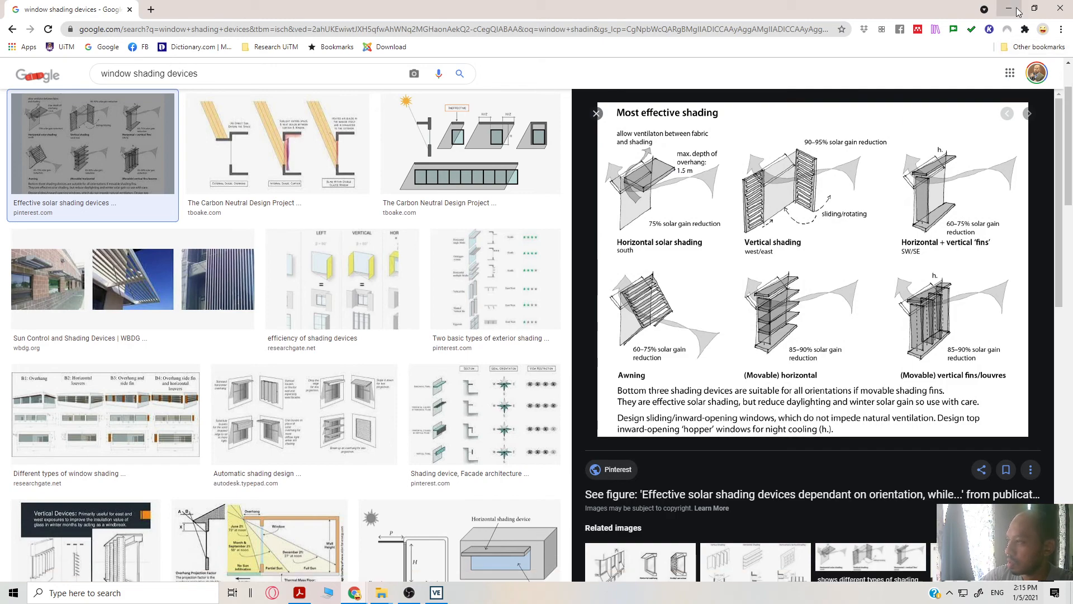
{"action": "left_click", "coordinate": [1017, 8]}
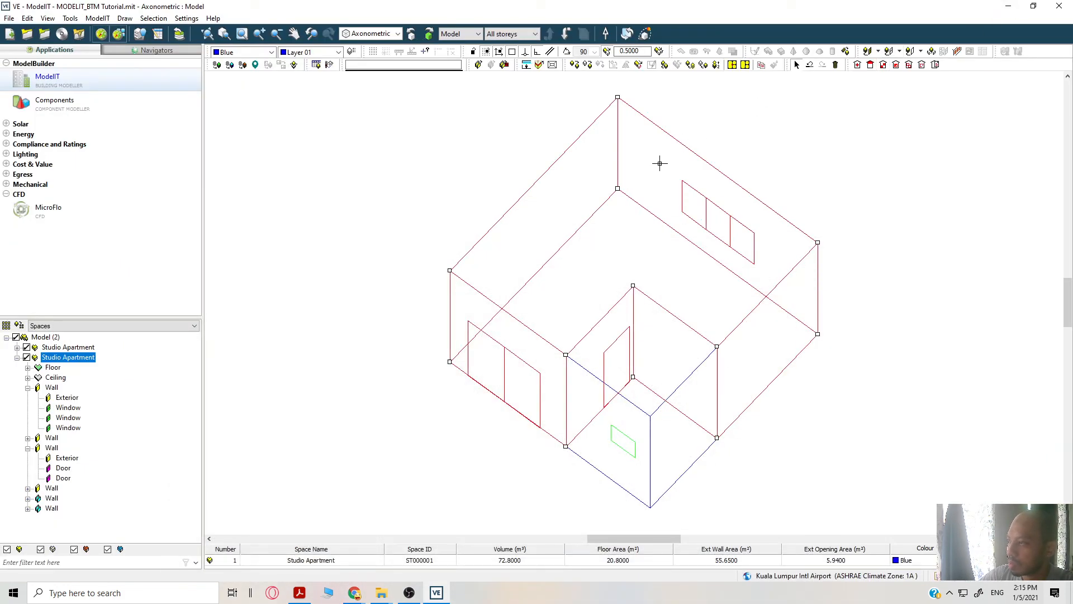
Open the three-window wall of the Studio Apartment at opening level, measure from the windows' top edge to the wall base, and return to surface level.
{"action": "left_click", "coordinate": [677, 183]}
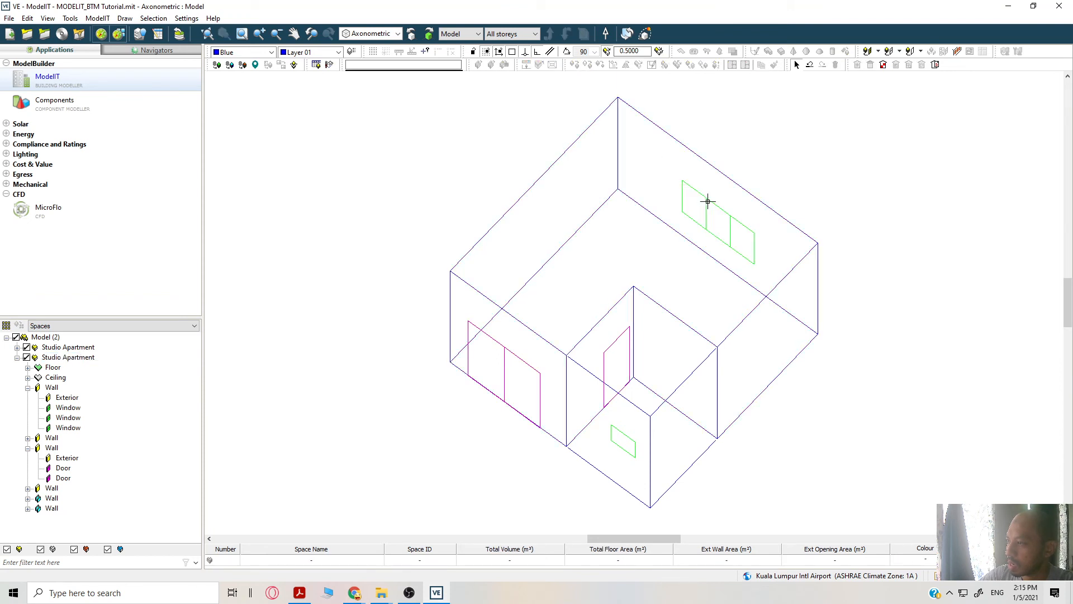
{"action": "scroll", "coordinate": [769, 223], "scroll_direction": "up", "scroll_amount": 2}
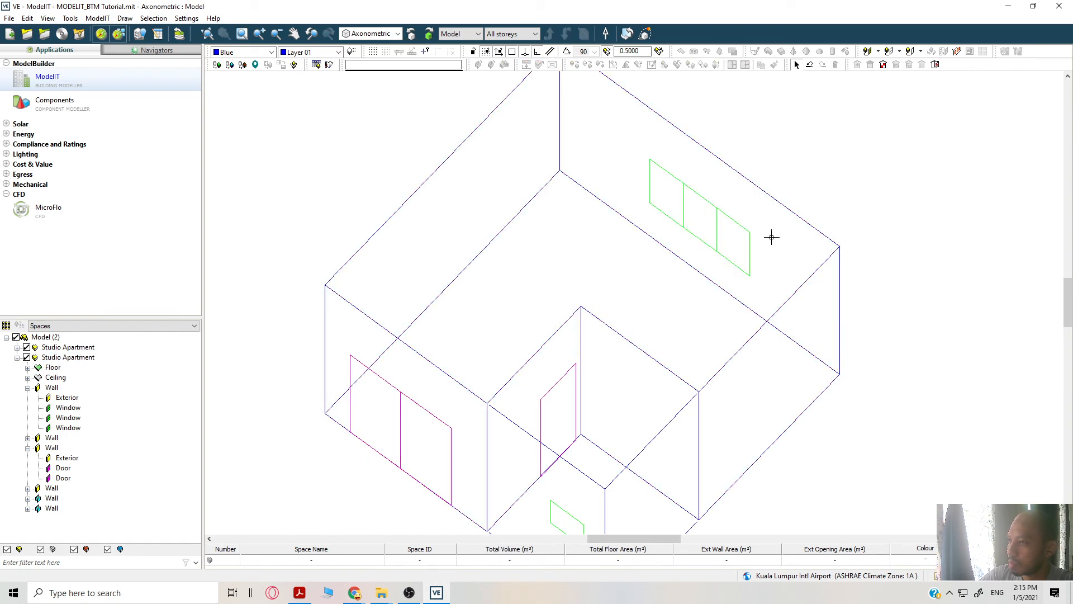
{"action": "scroll", "coordinate": [796, 295], "scroll_direction": "down", "scroll_amount": 1}
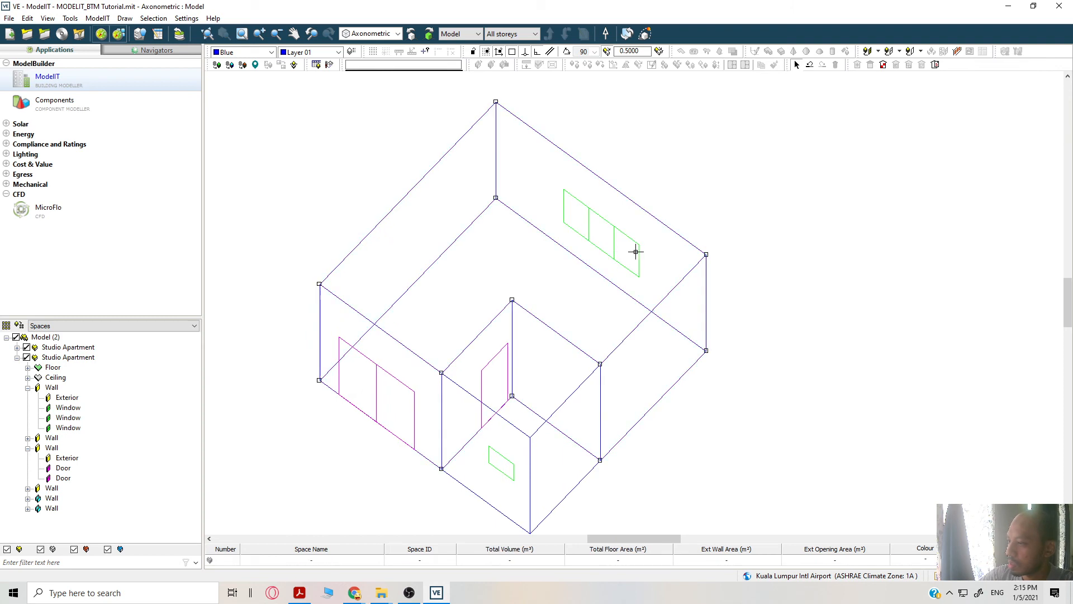
{"action": "left_click", "coordinate": [550, 304]}
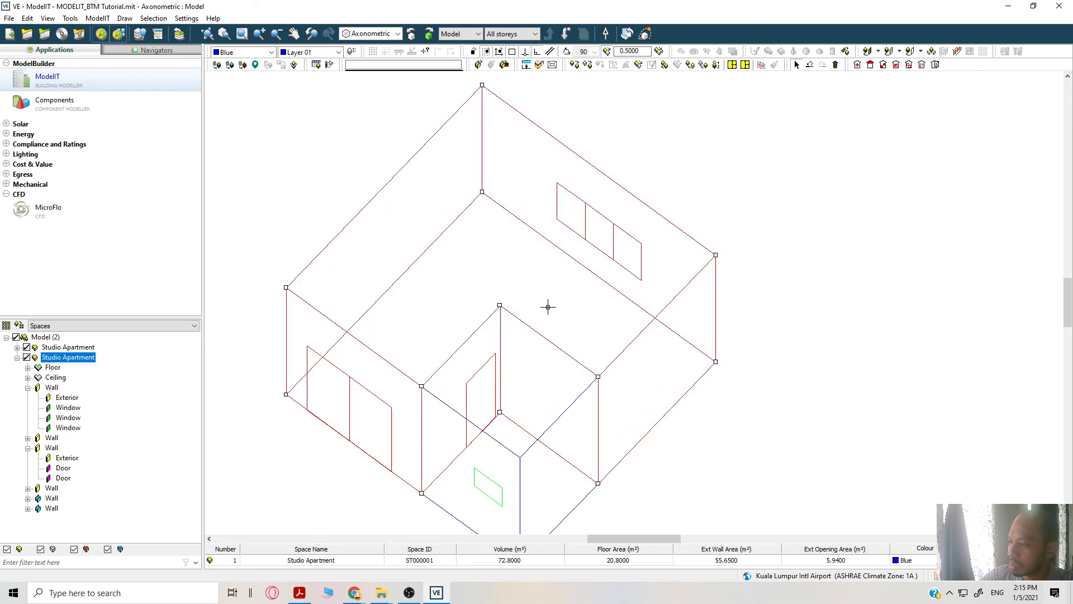
{"action": "left_click", "coordinate": [624, 221]}
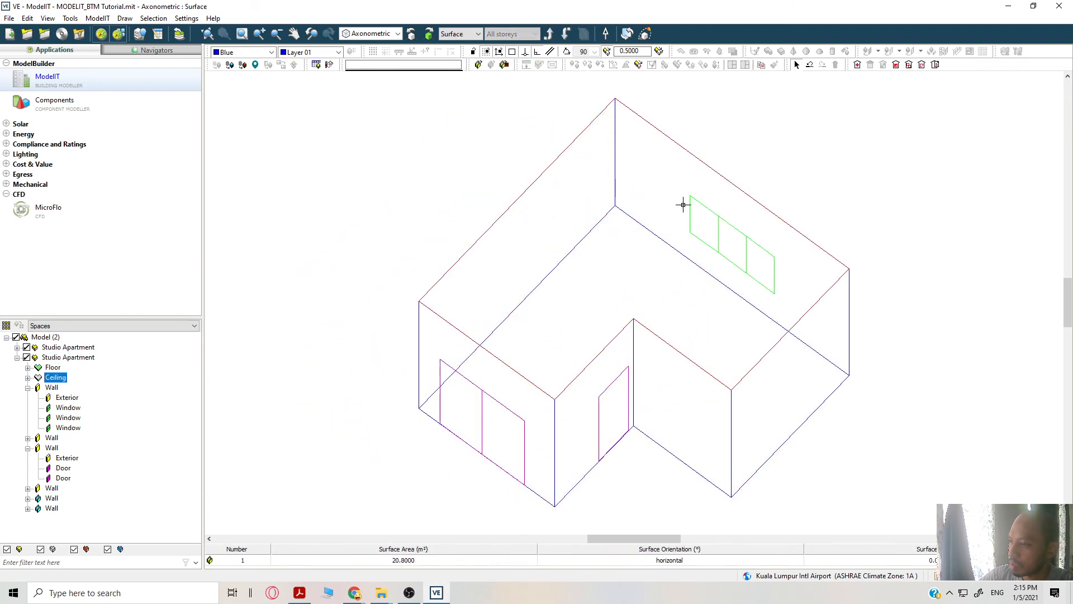
{"action": "double_click", "coordinate": [685, 205]}
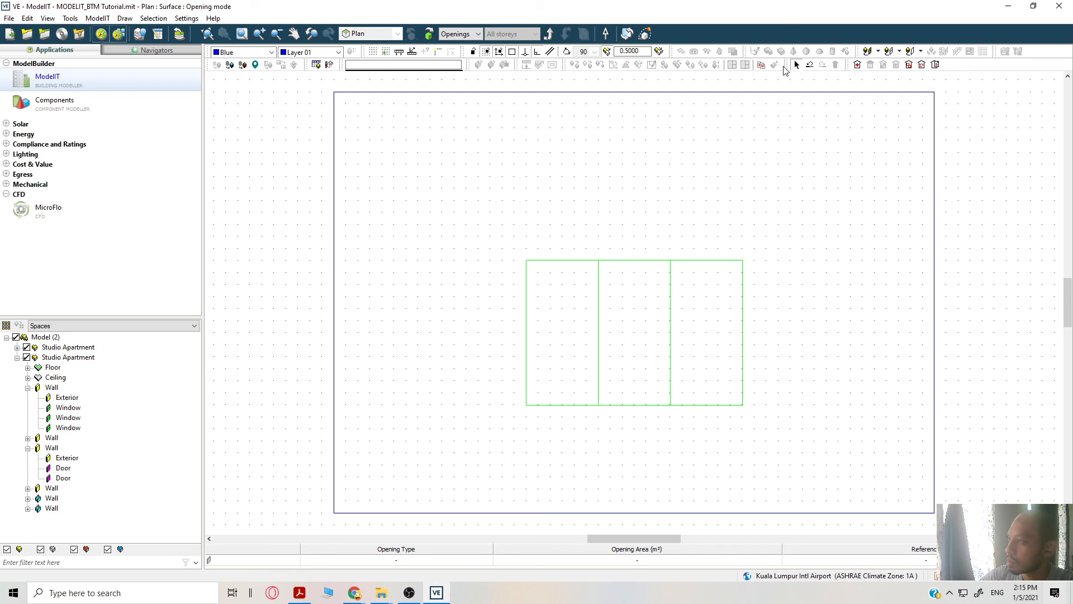
{"action": "left_click", "coordinate": [398, 52]}
{"action": "left_click", "coordinate": [526, 261]}
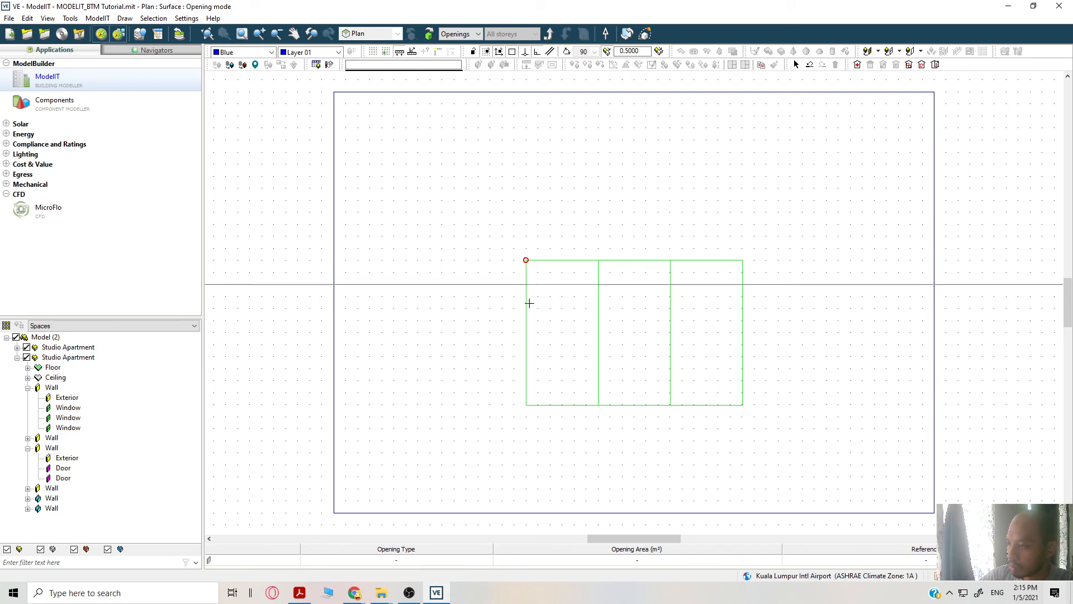
{"action": "left_click", "coordinate": [523, 513]}
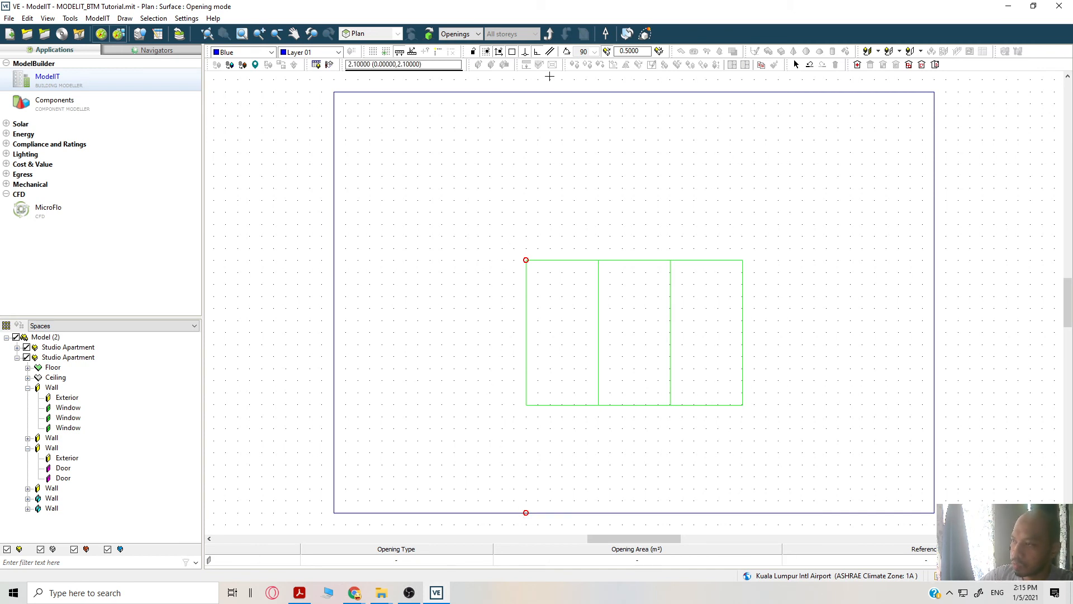
{"action": "left_click", "coordinate": [547, 35]}
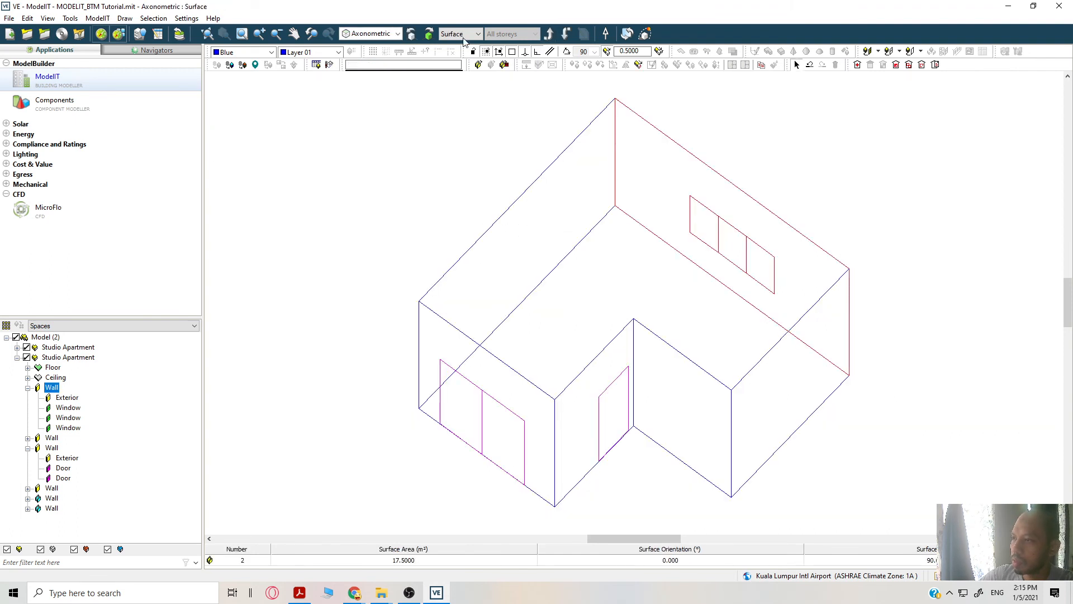
{"action": "left_click", "coordinate": [389, 33]}
{"action": "left_click", "coordinate": [373, 49]}
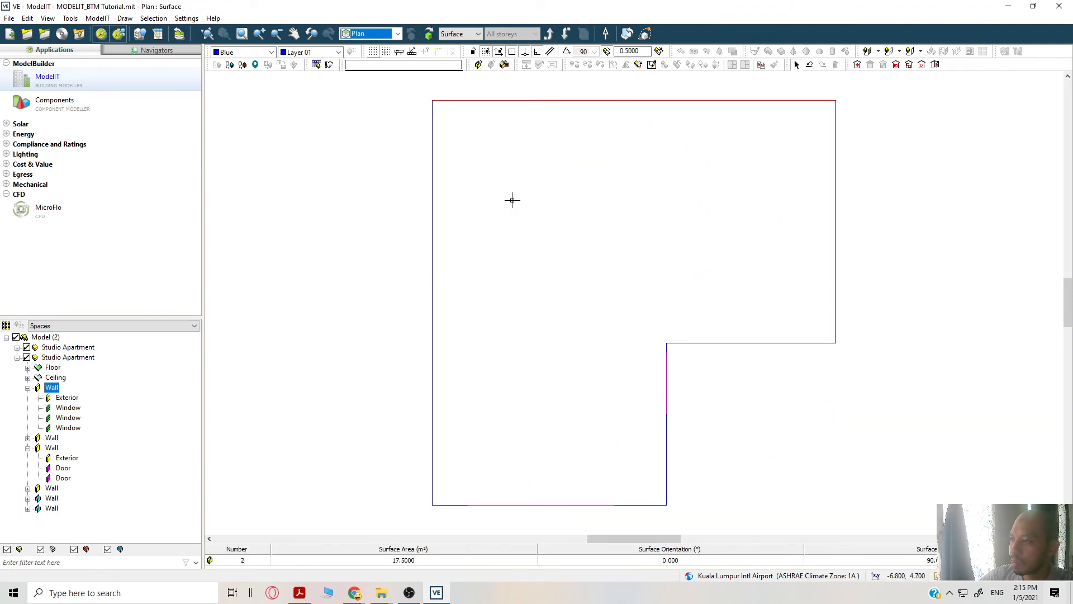
{"action": "middle_click_drag", "start_coordinate": [637, 126], "coordinate": [609, 254]}
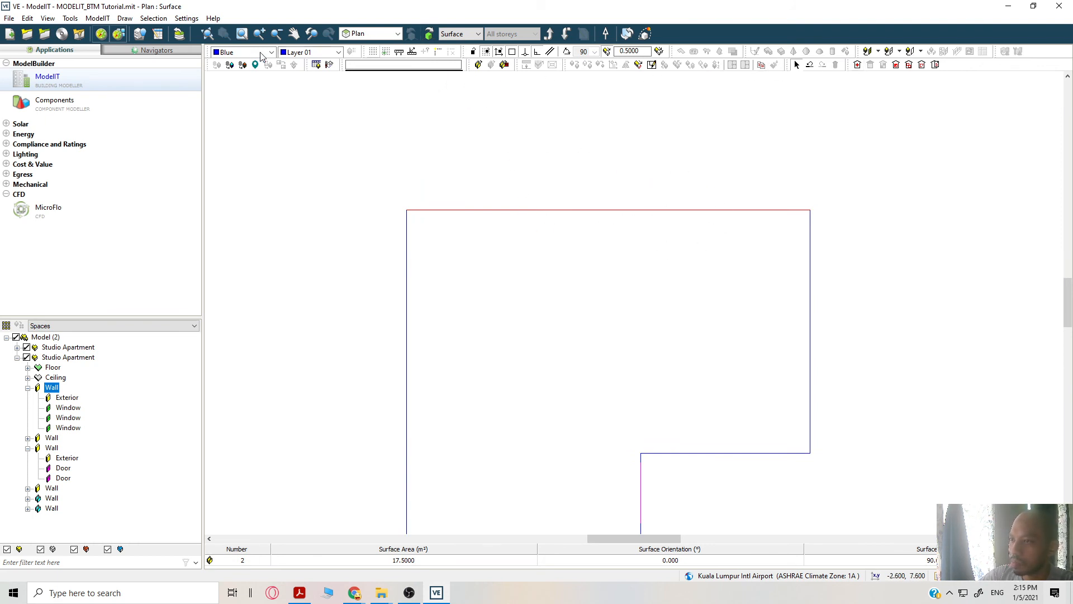
{"action": "left_click", "coordinate": [497, 148]}
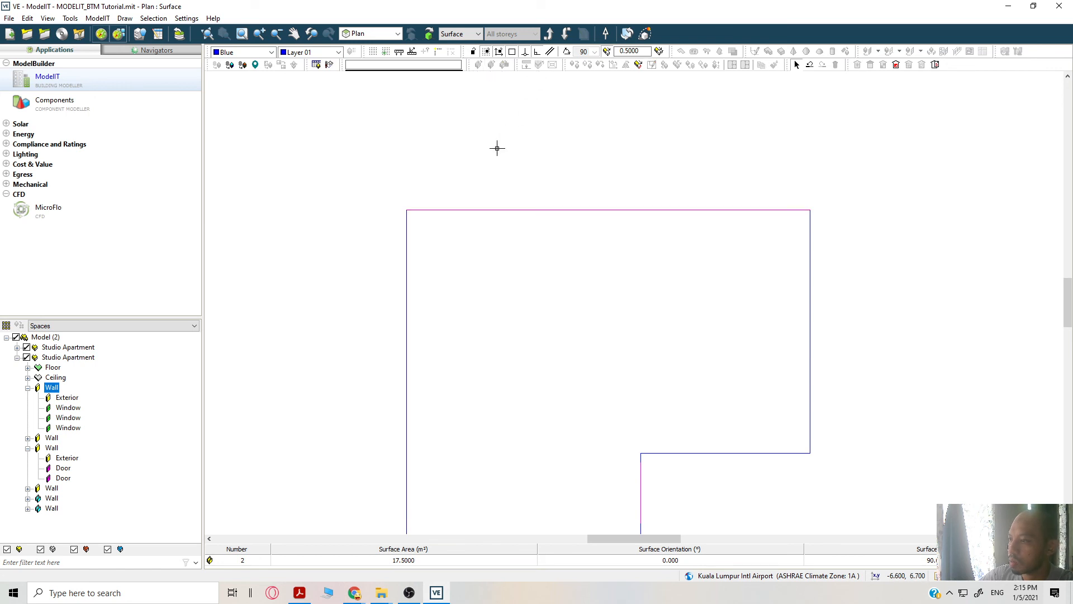
Return to model level and show the whole model in plan, leaving room outside the windowed wall.
{"action": "left_click", "coordinate": [549, 35]}
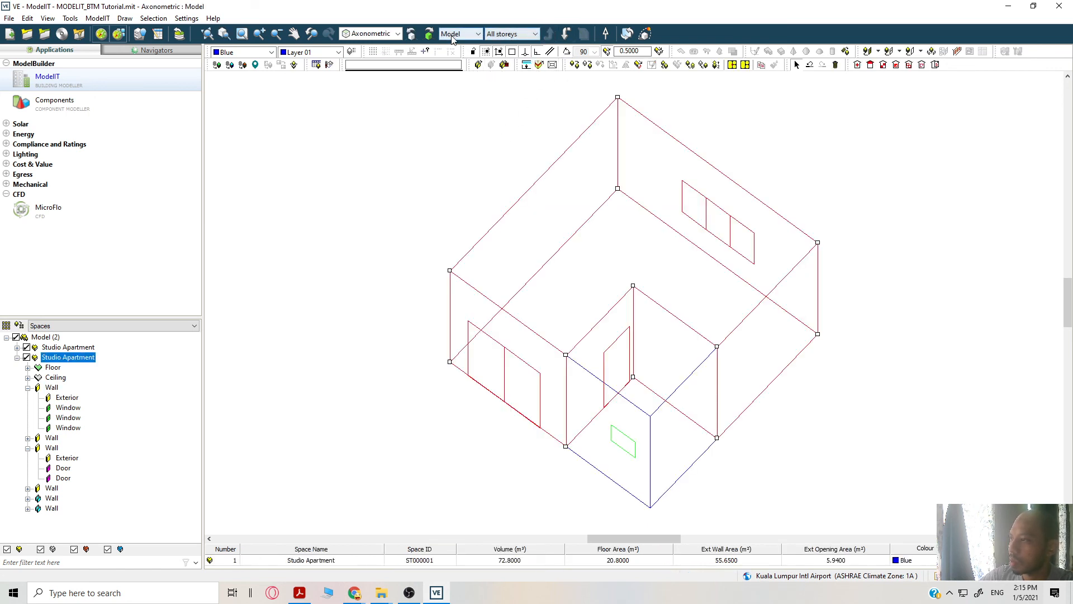
{"action": "left_click", "coordinate": [385, 34]}
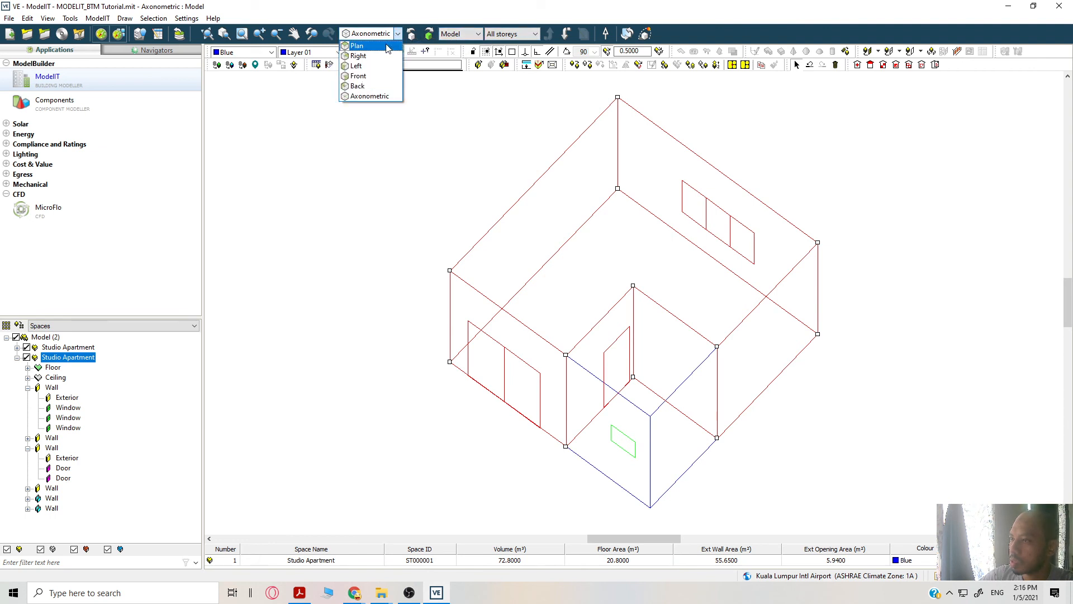
{"action": "left_click", "coordinate": [363, 46]}
{"action": "middle_click_drag", "start_coordinate": [577, 122], "coordinate": [561, 184]}
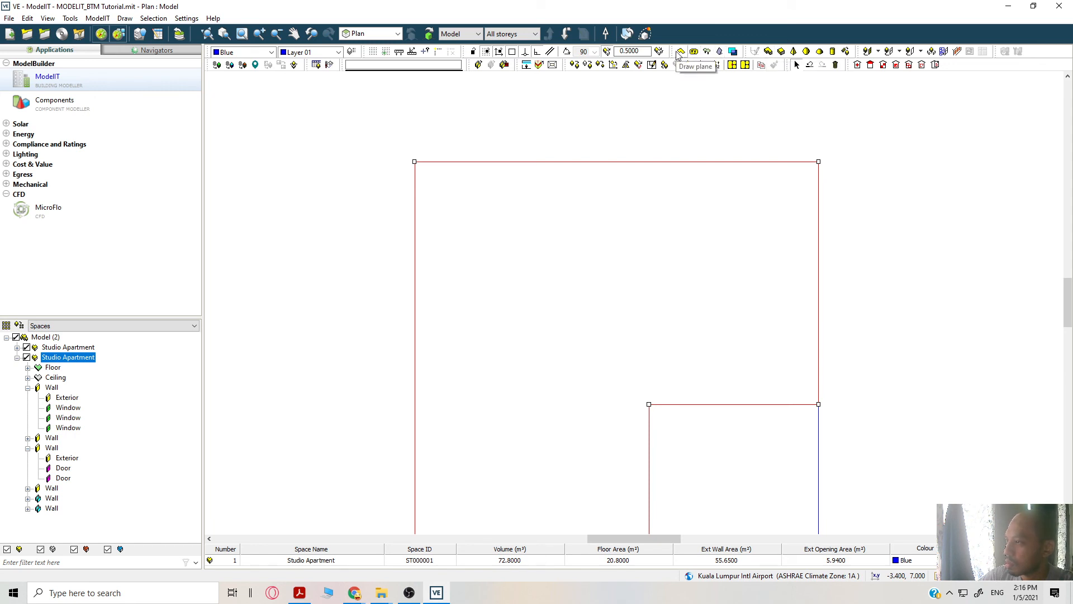
Start a new extruded shape with the reference HorizontalShadingDevice and the object type Local Shade.
{"action": "left_click", "coordinate": [769, 51]}
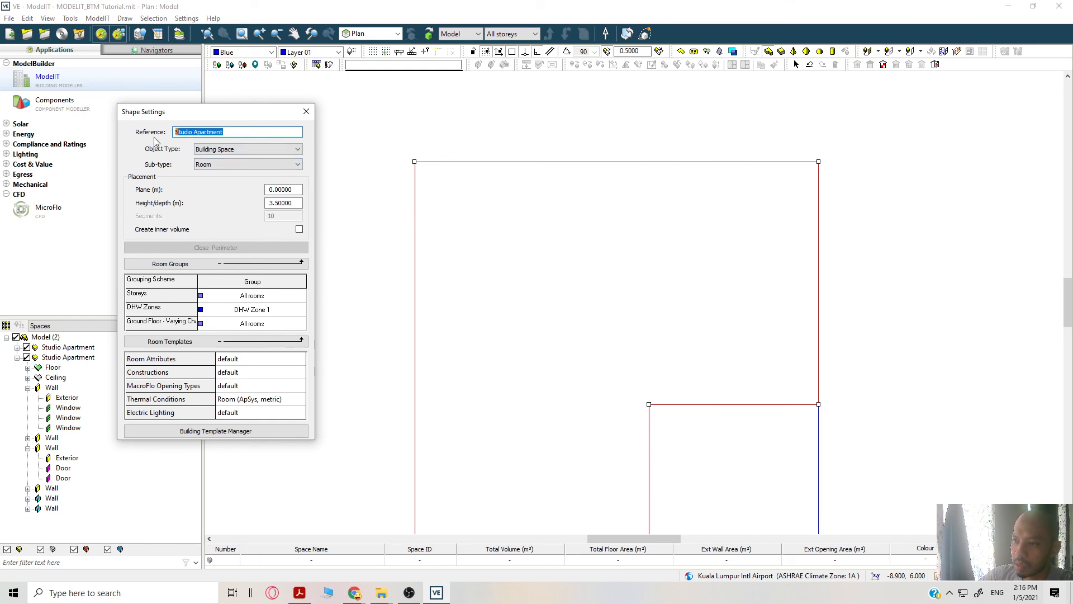
{"action": "type", "text": "Loca"}
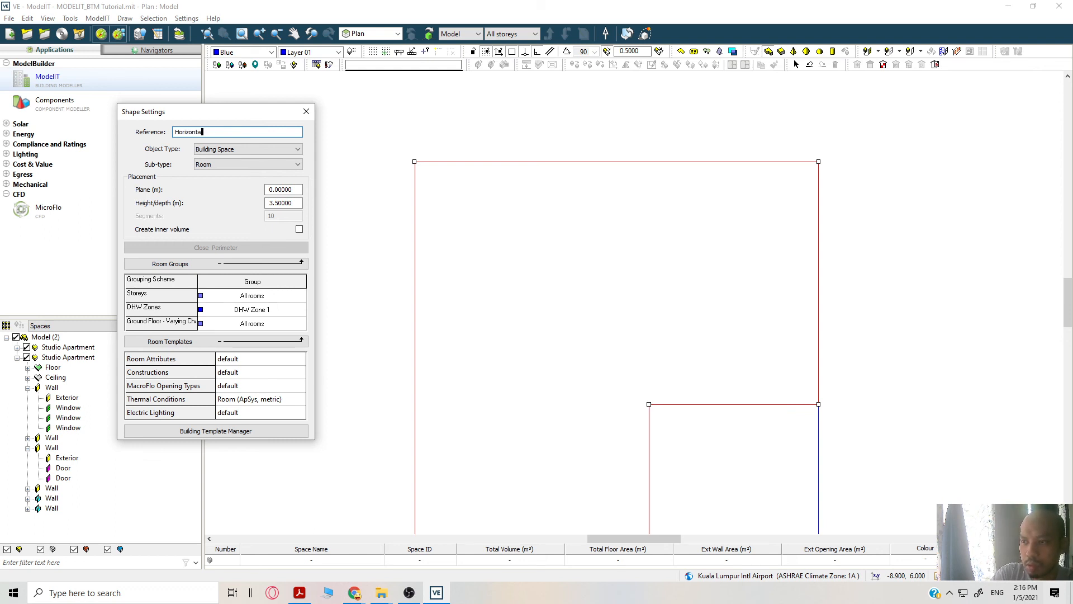
{"action": "type", "text": "lShade"}
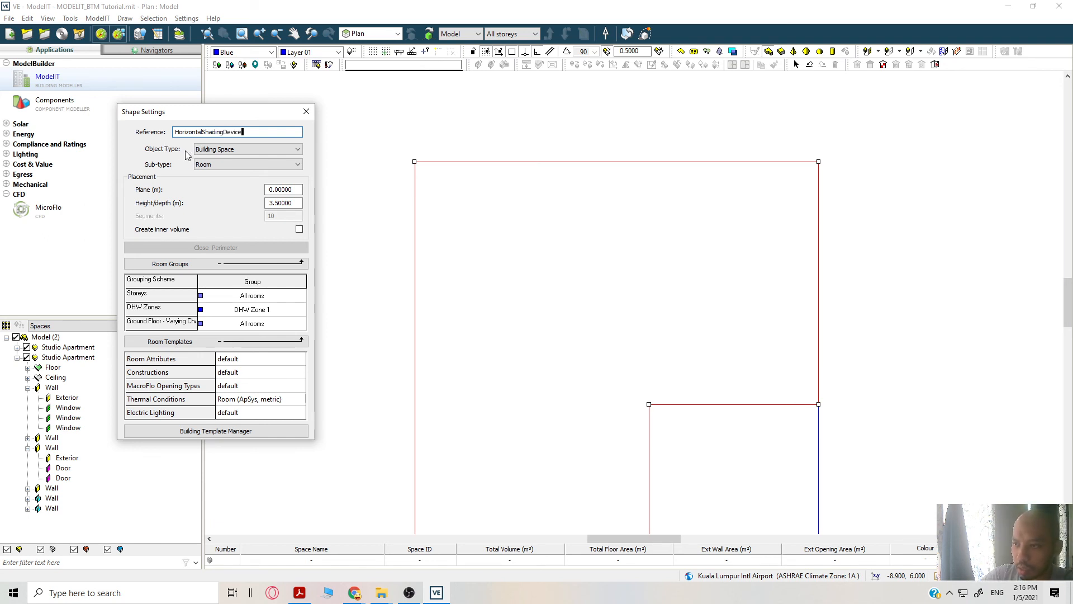
{"action": "left_click", "coordinate": [224, 150]}
{"action": "left_click", "coordinate": [218, 181]}
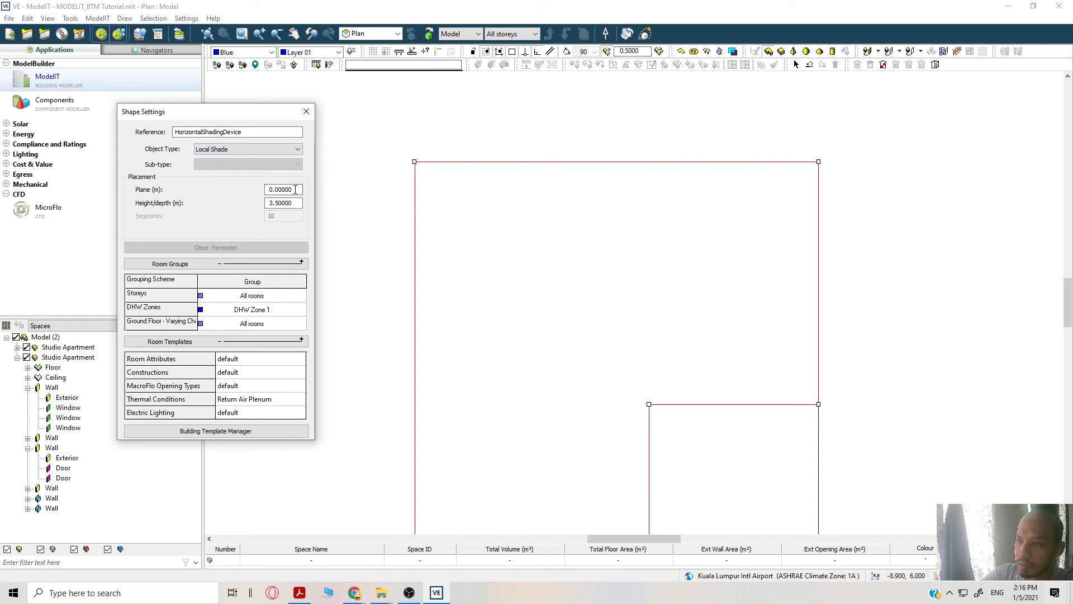
Set the shading device's placement plane to 2.1 m and its height/depth to 0.1 m.
{"action": "left_click_drag", "start_coordinate": [297, 190], "coordinate": [261, 193]}
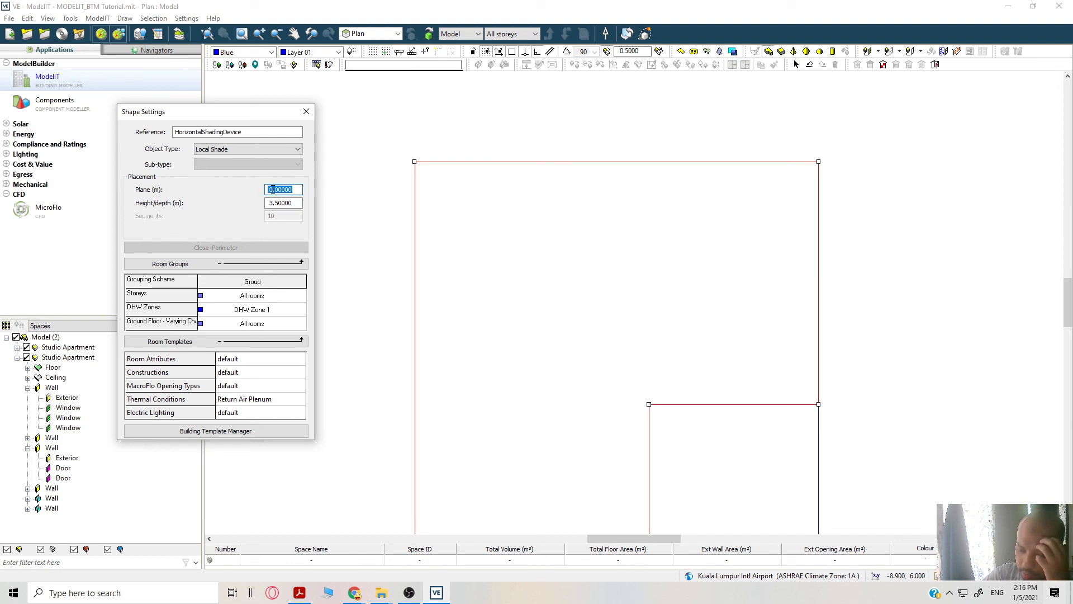
{"action": "type", "text": "2."}
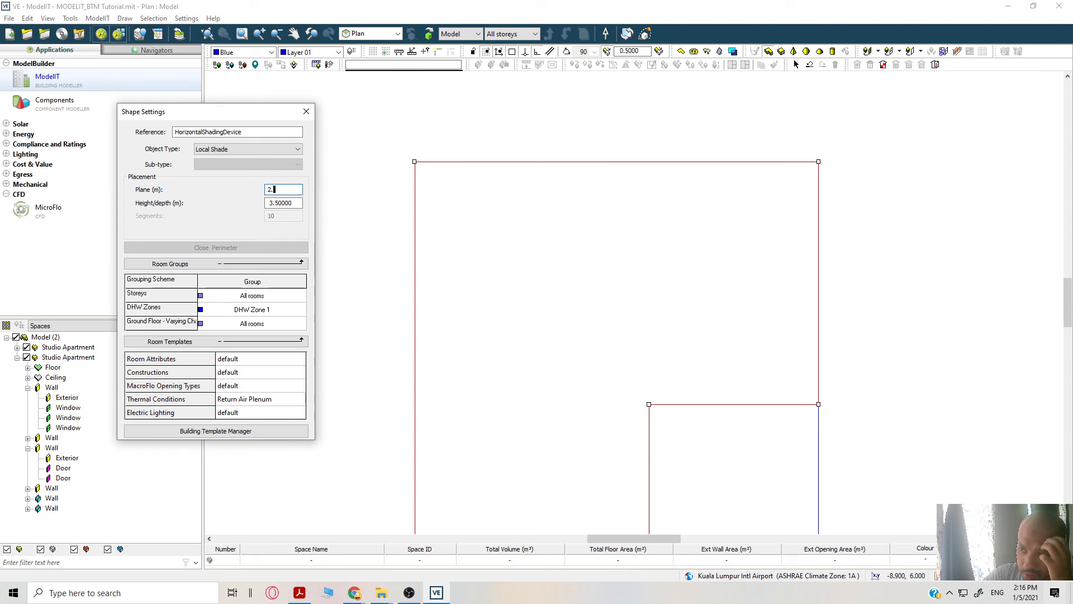
{"action": "type", "text": "1"}
{"action": "left_click_drag", "start_coordinate": [301, 203], "coordinate": [250, 208]}
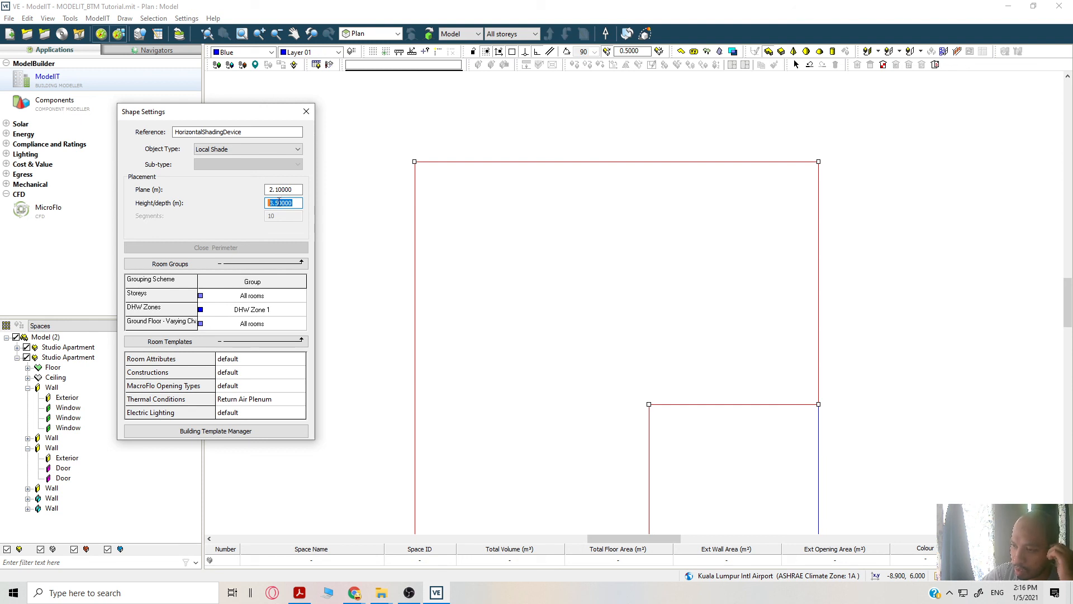
{"action": "type", "text": "0"}
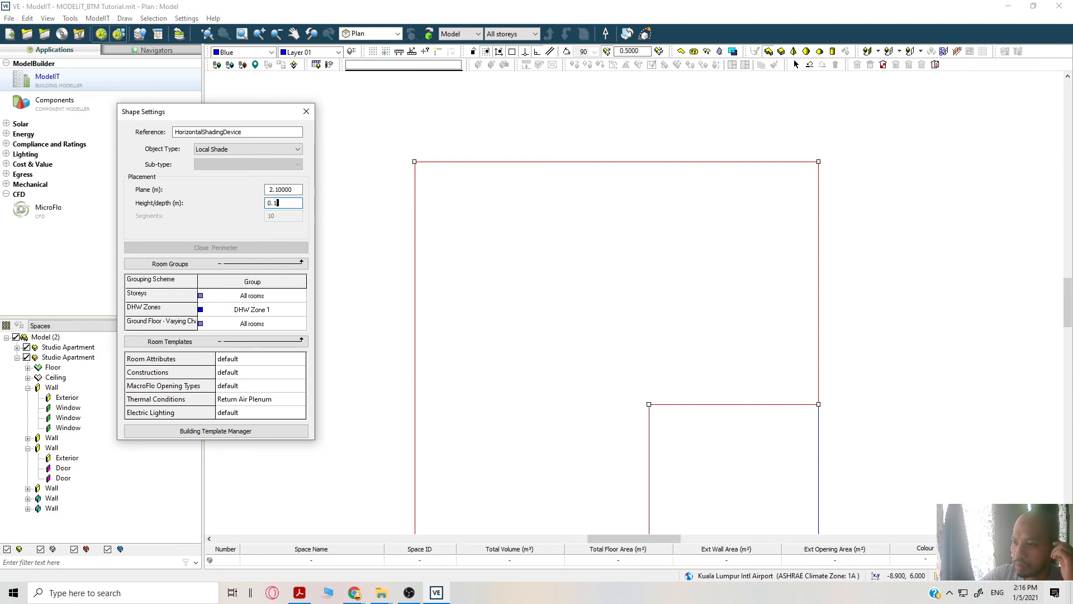
{"action": "type", "text": ".1"}
{"action": "left_click", "coordinate": [537, 120]}
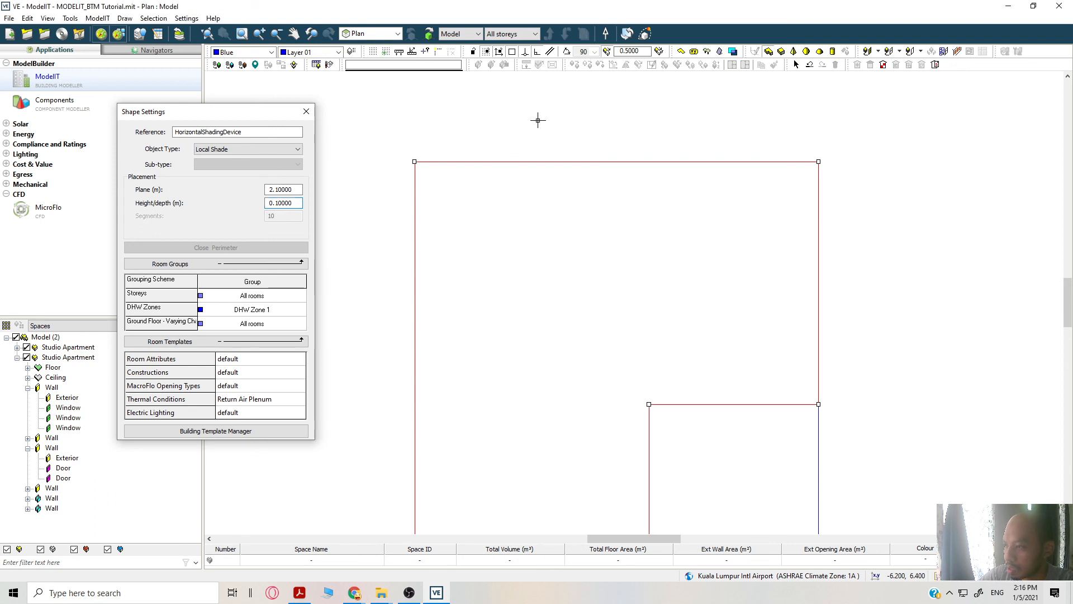
Draw the shading device as a closed rectangle 2 m wide and about 0.5 m deep against the outside of the windowed wall, and show the model axonometrically.
{"action": "left_click", "coordinate": [696, 119]}
{"action": "left_click", "coordinate": [698, 162]}
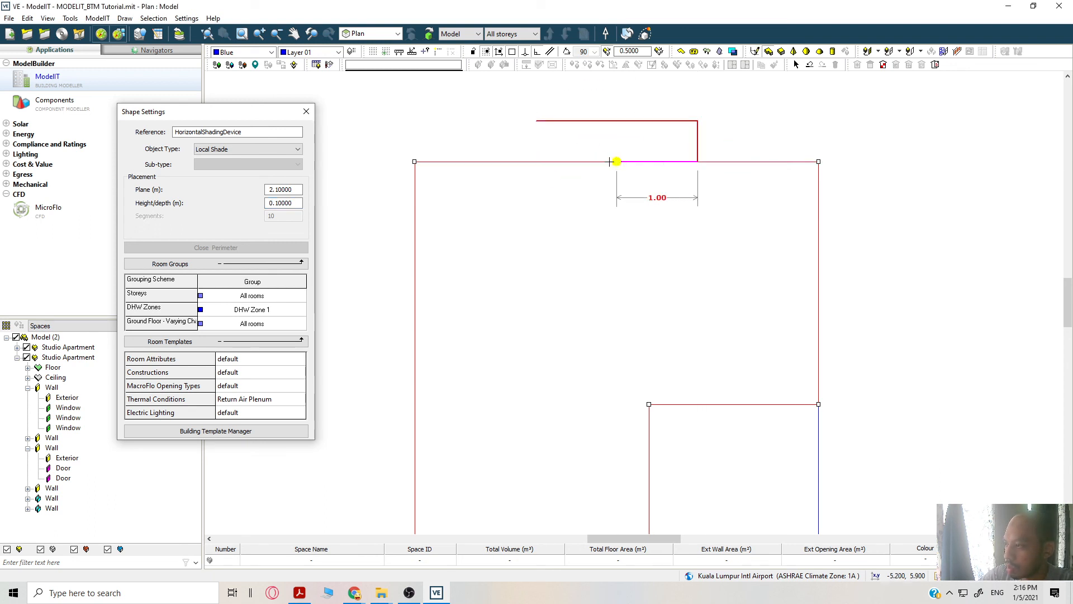
{"action": "left_click", "coordinate": [536, 161]}
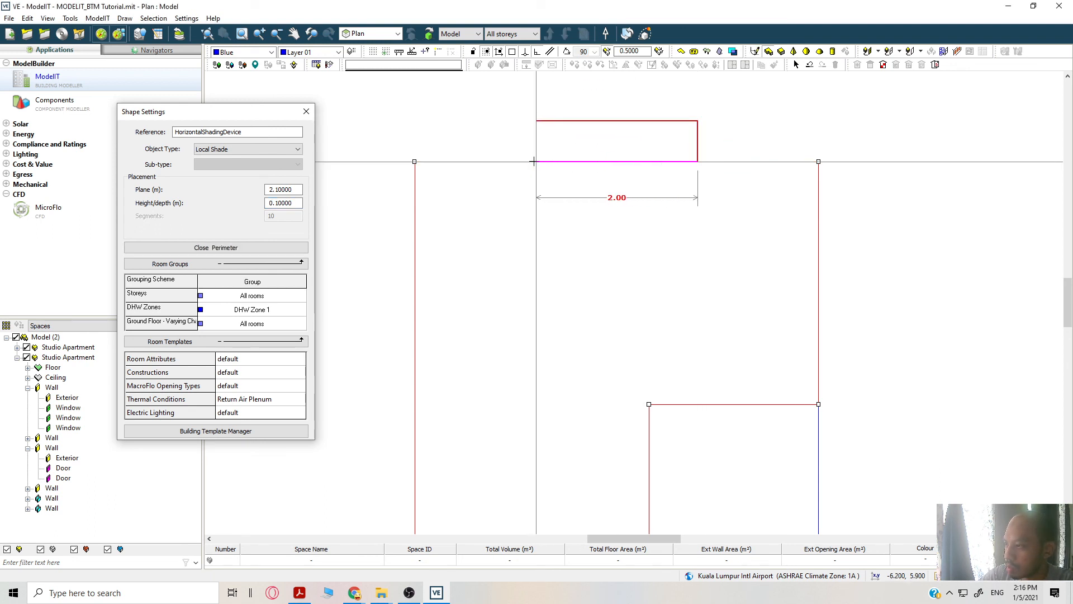
{"action": "left_click", "coordinate": [537, 120]}
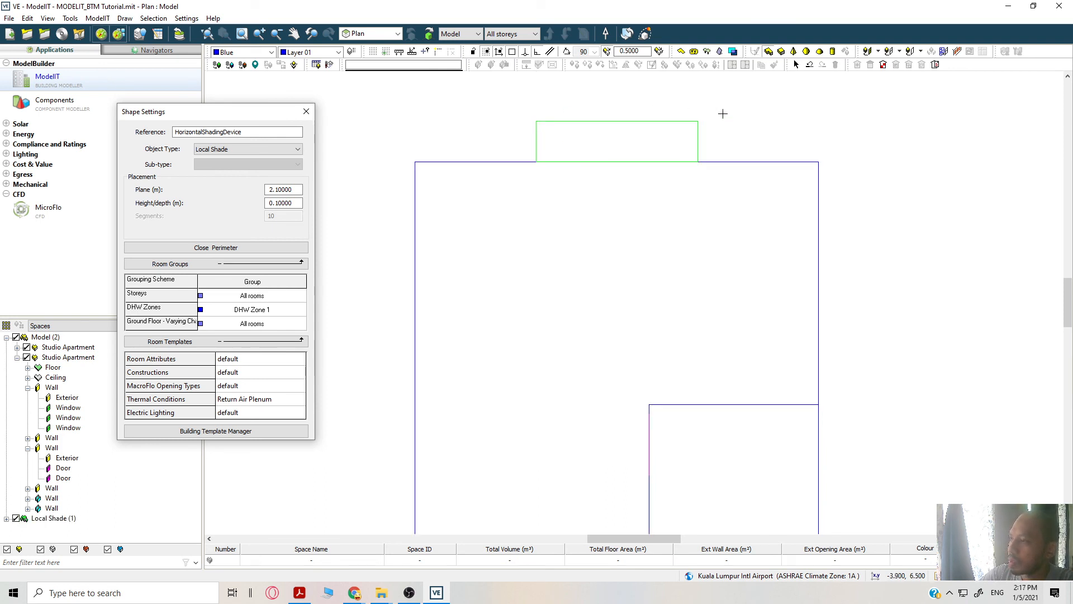
{"action": "left_click", "coordinate": [386, 34]}
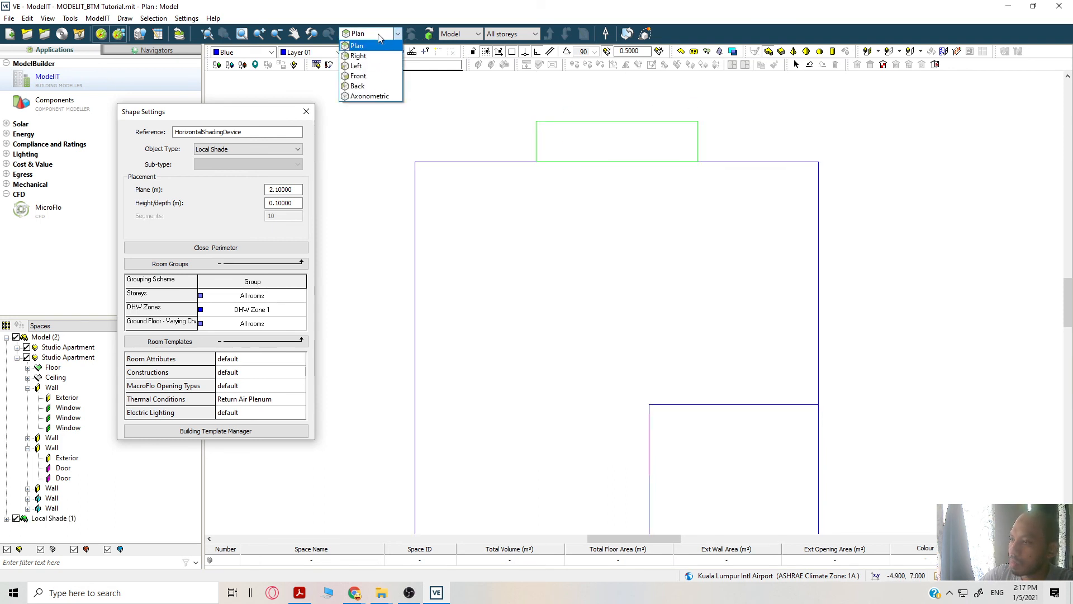
{"action": "left_click", "coordinate": [366, 96]}
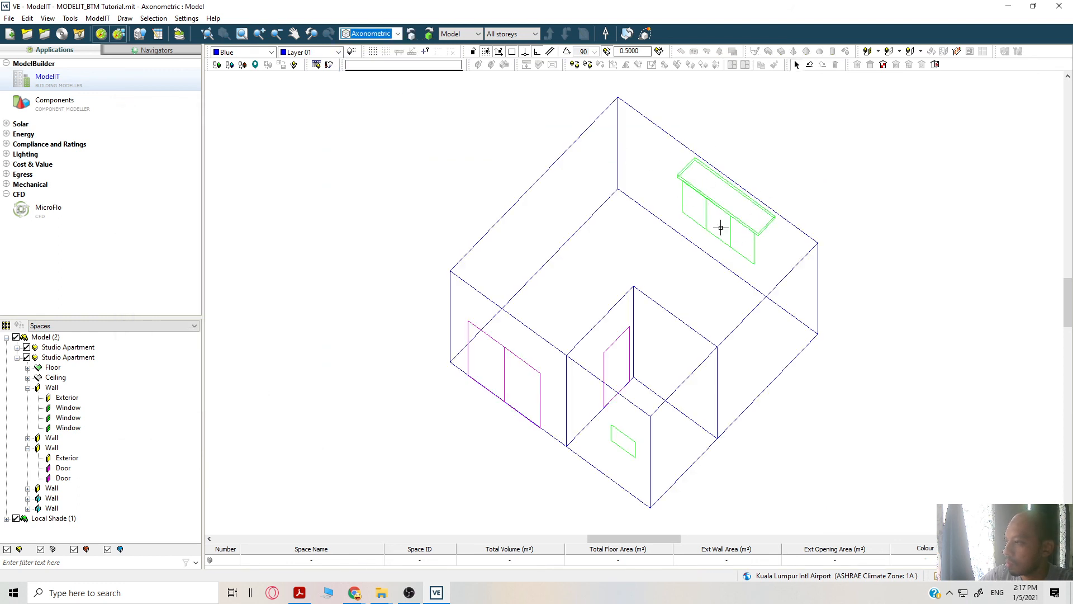
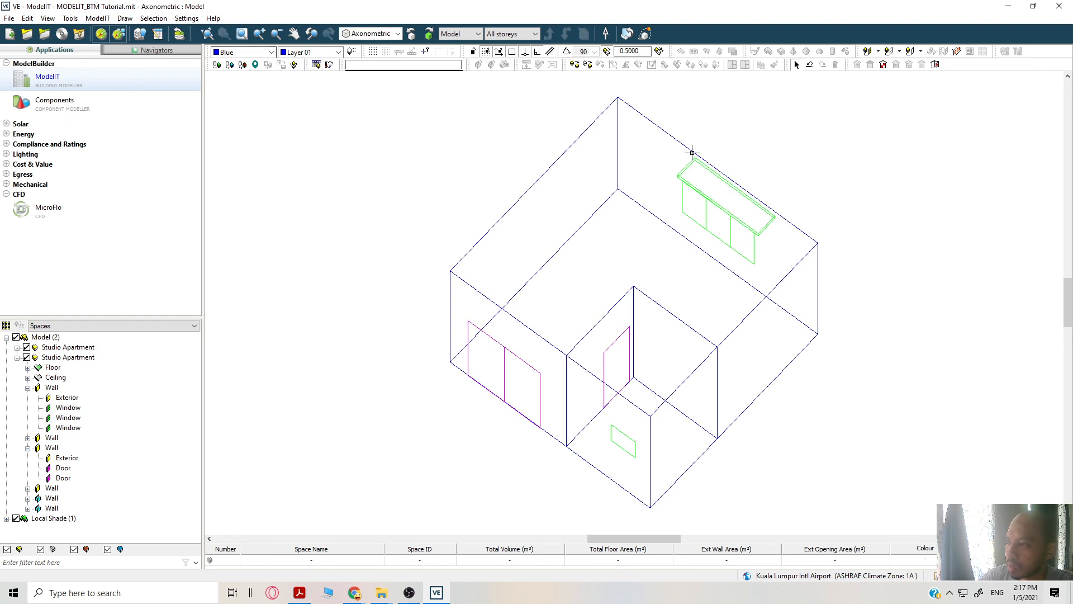
Open the three-window wall of the Studio Apartment at opening level to view its windows, and return to model level.
{"action": "left_click", "coordinate": [662, 181]}
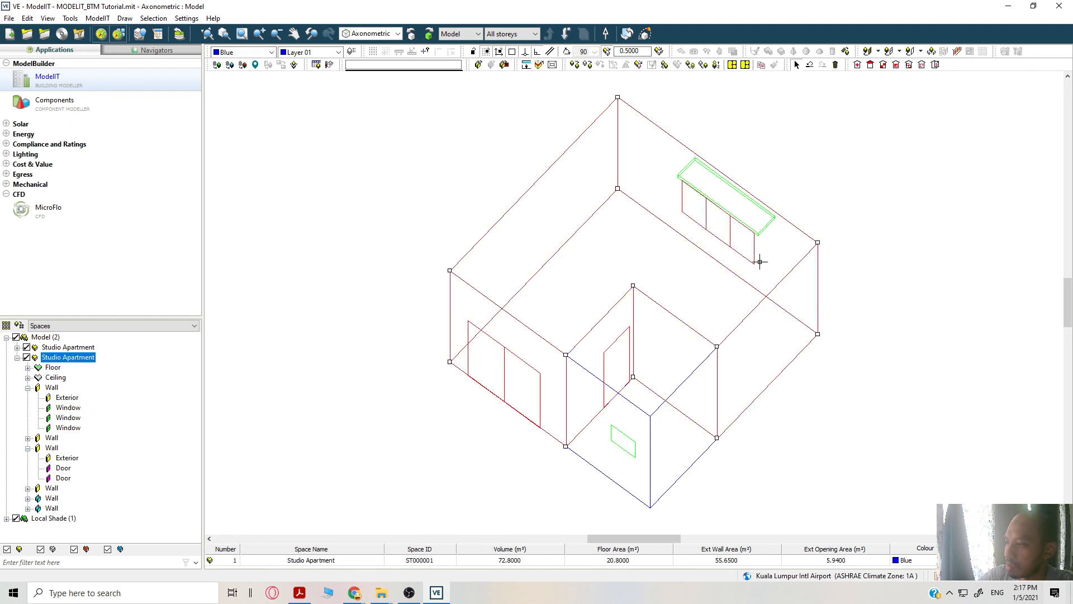
{"action": "double_click", "coordinate": [754, 288]}
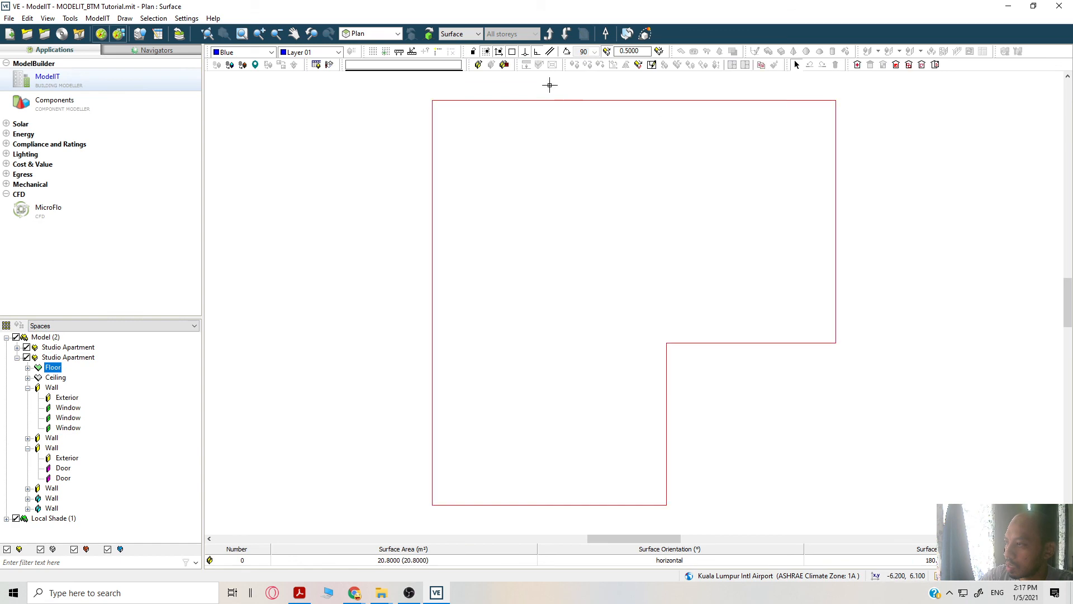
{"action": "left_click", "coordinate": [390, 34]}
{"action": "left_click", "coordinate": [369, 95]}
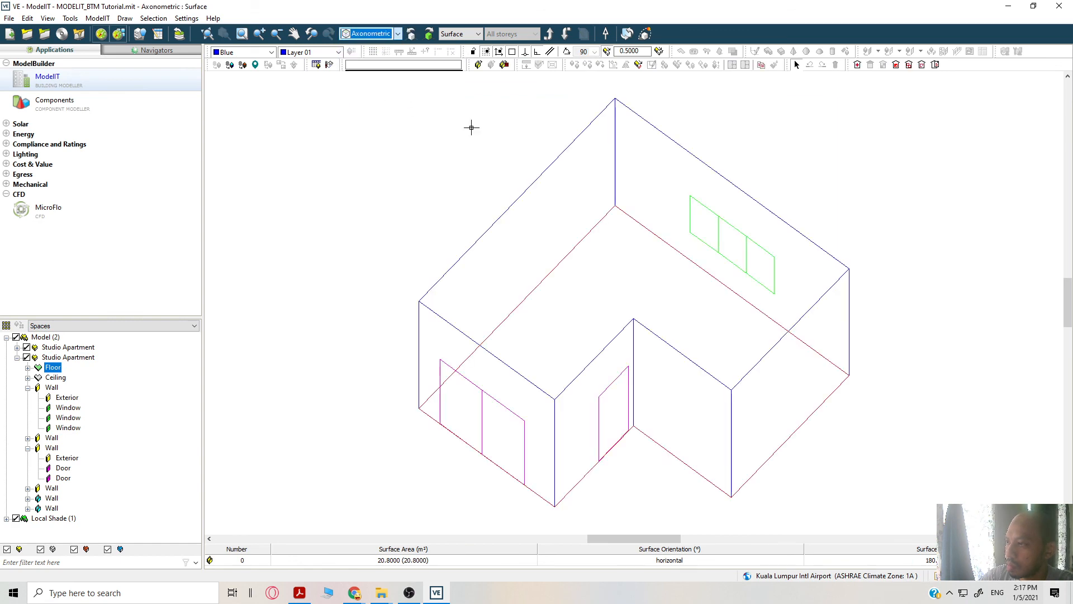
{"action": "double_click", "coordinate": [720, 225]}
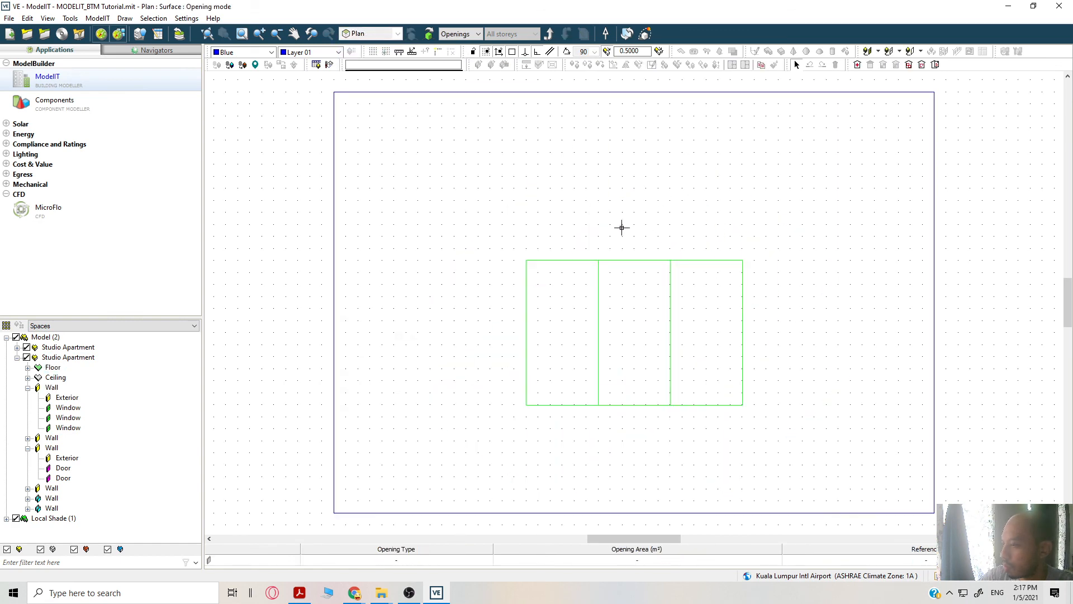
{"action": "scroll", "coordinate": [621, 227], "scroll_direction": "down", "scroll_amount": 1}
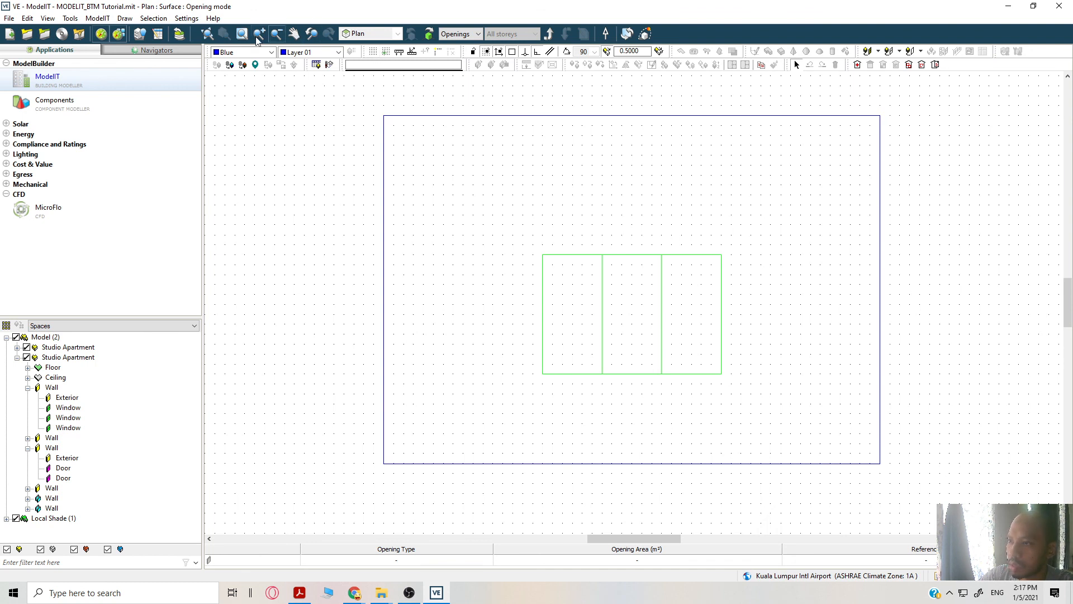
{"action": "left_click", "coordinate": [549, 35]}
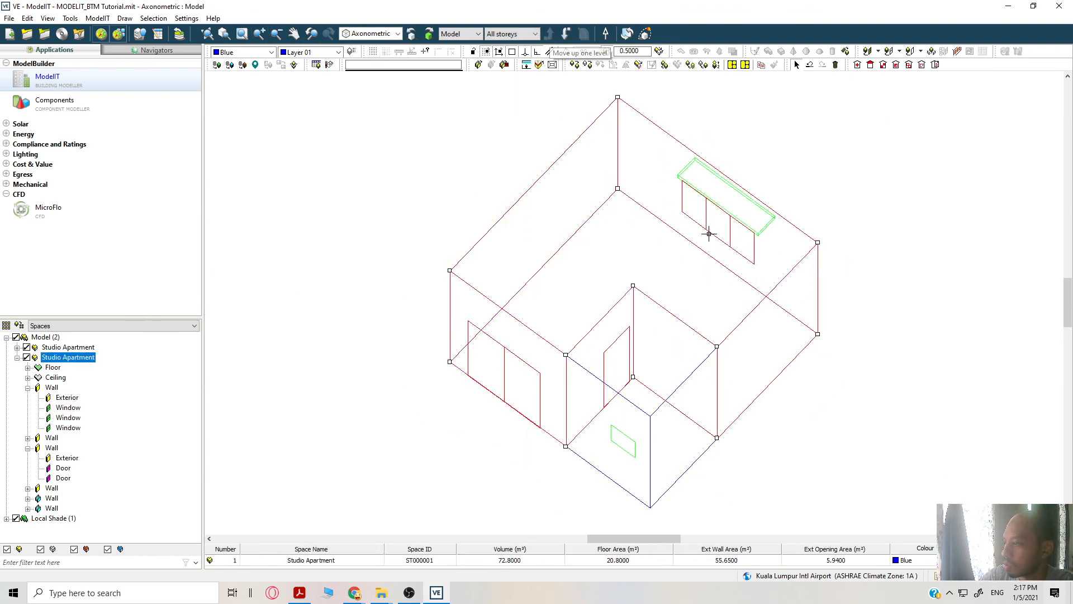
Check the shading device against the windows in the right, left, front and back elevations, selecting the device in the back elevation.
{"action": "left_click", "coordinate": [397, 33]}
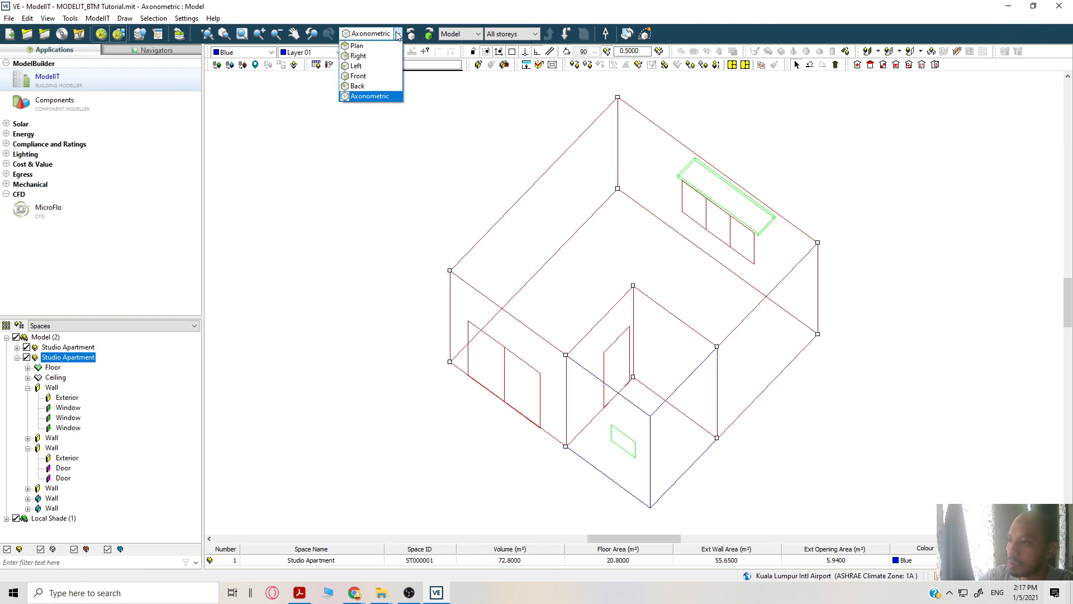
{"action": "left_click", "coordinate": [376, 56]}
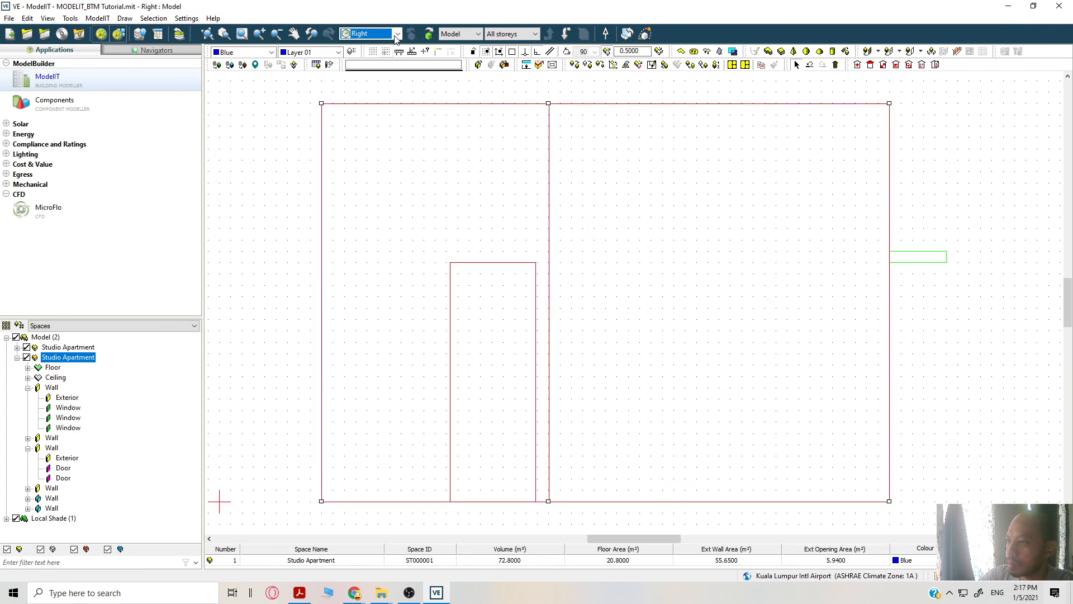
{"action": "left_click", "coordinate": [397, 33]}
{"action": "left_click", "coordinate": [378, 65]}
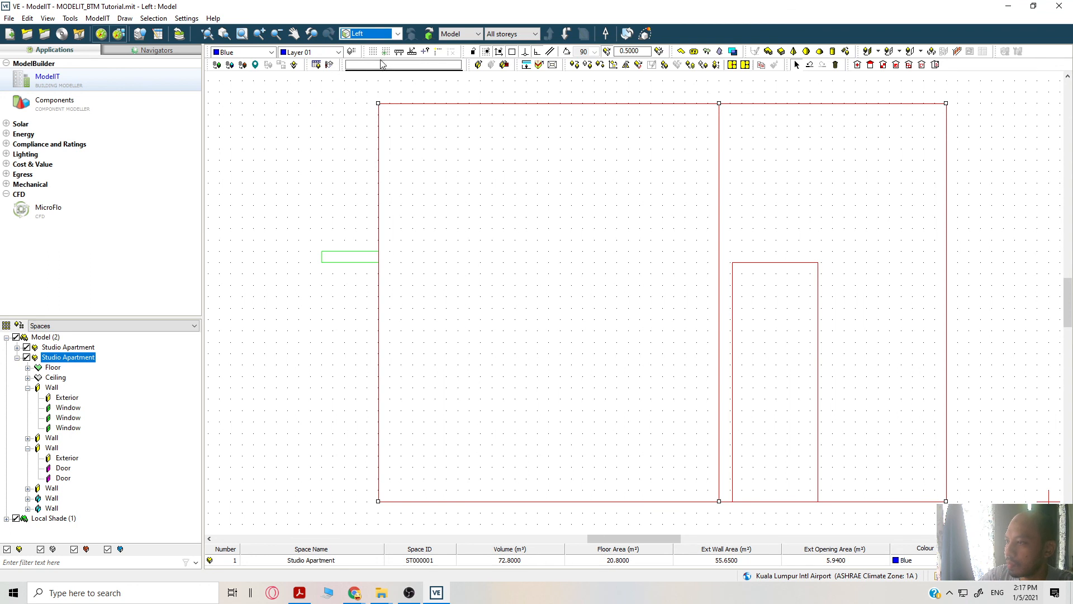
{"action": "left_click", "coordinate": [397, 33]}
{"action": "left_click", "coordinate": [377, 75]}
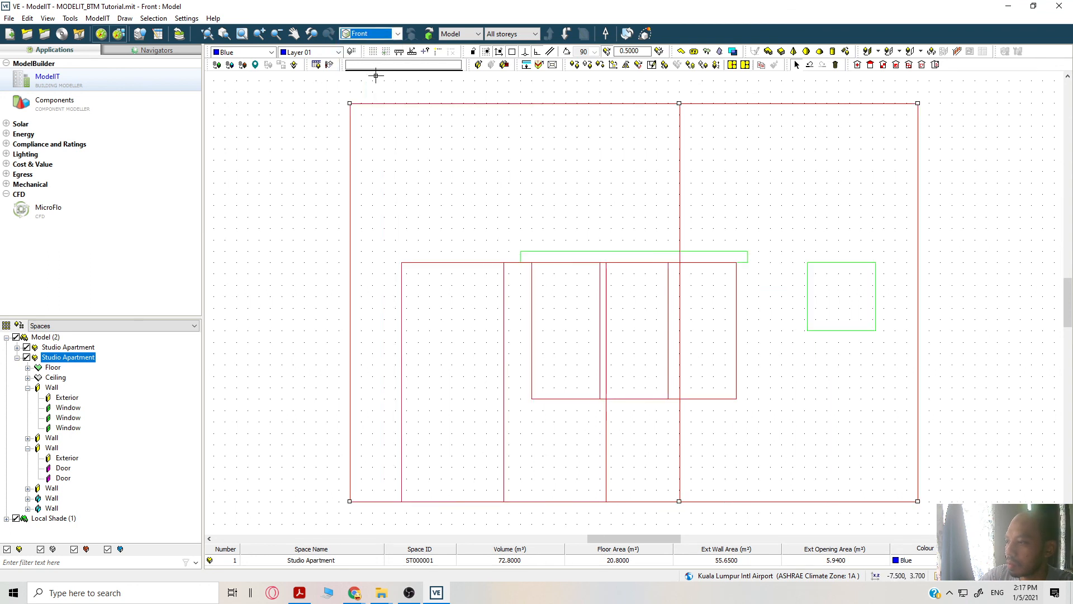
{"action": "left_click", "coordinate": [744, 255]}
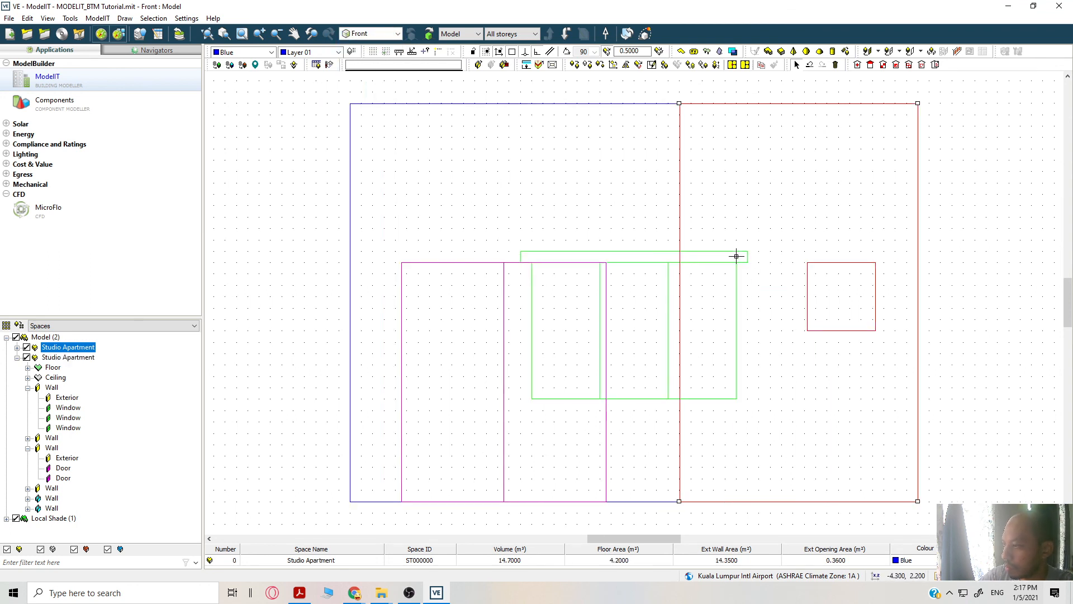
{"action": "left_click", "coordinate": [397, 34]}
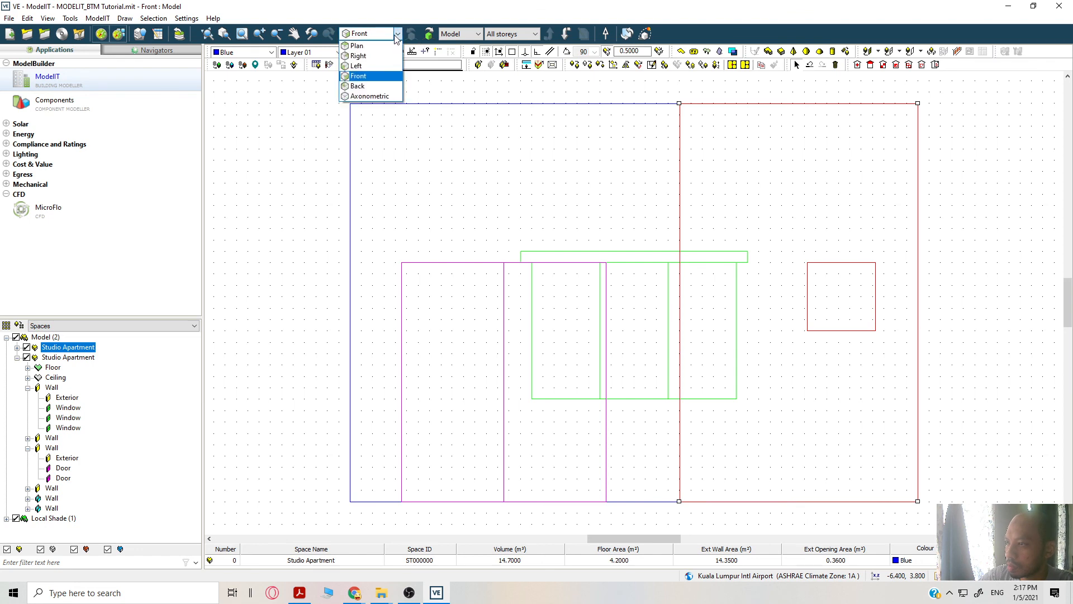
{"action": "left_click", "coordinate": [376, 86]}
{"action": "left_click", "coordinate": [713, 254]}
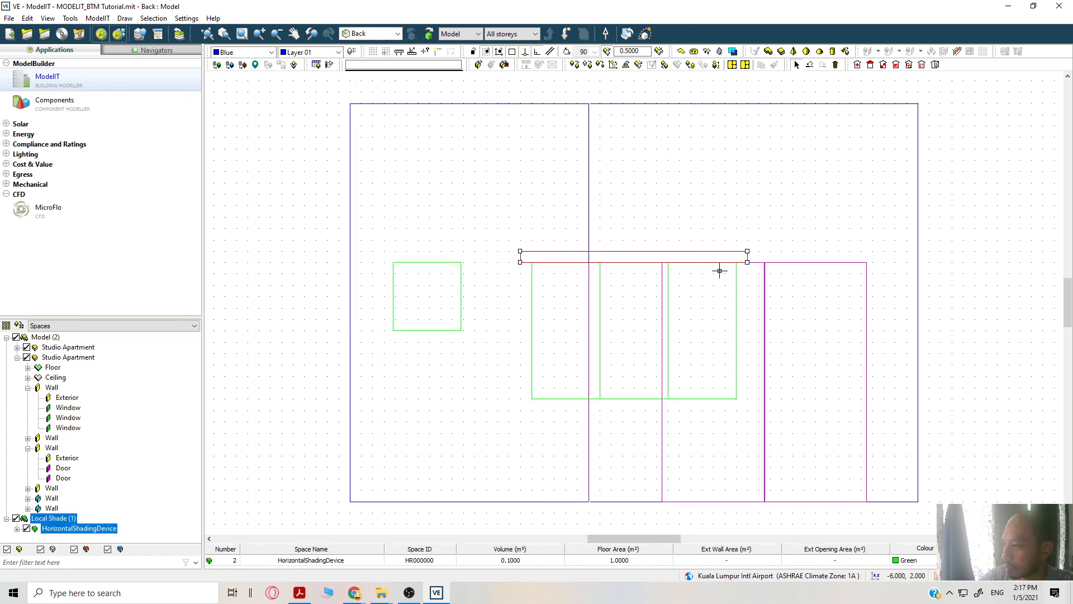
Measure the shading device's overhang beyond the outer window edges at both ends in the back elevation.
{"action": "scroll", "coordinate": [683, 297], "scroll_direction": "up", "scroll_amount": 2}
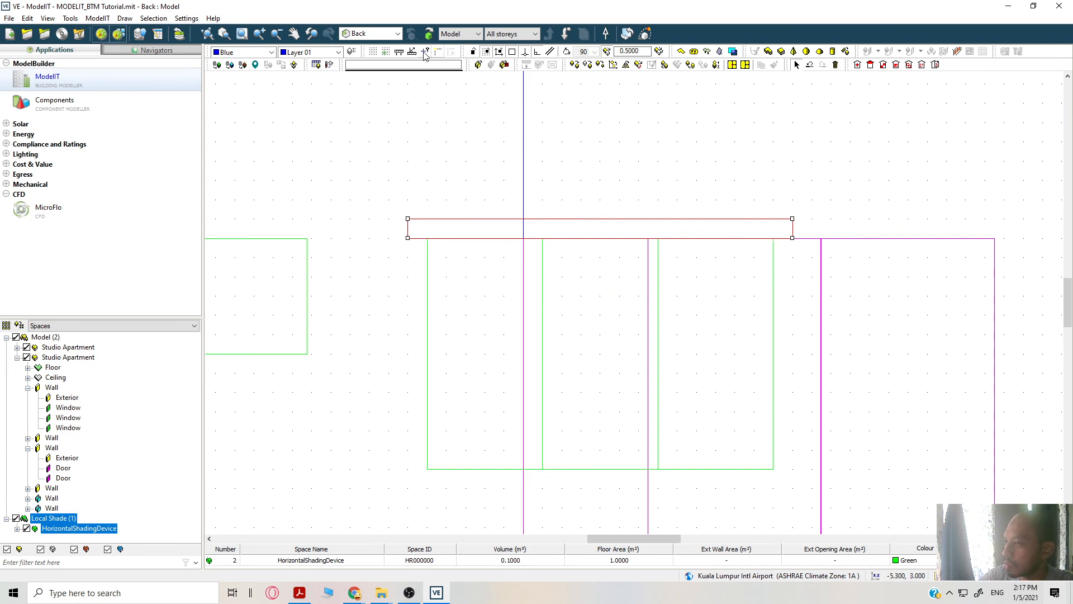
{"action": "left_click", "coordinate": [407, 239]}
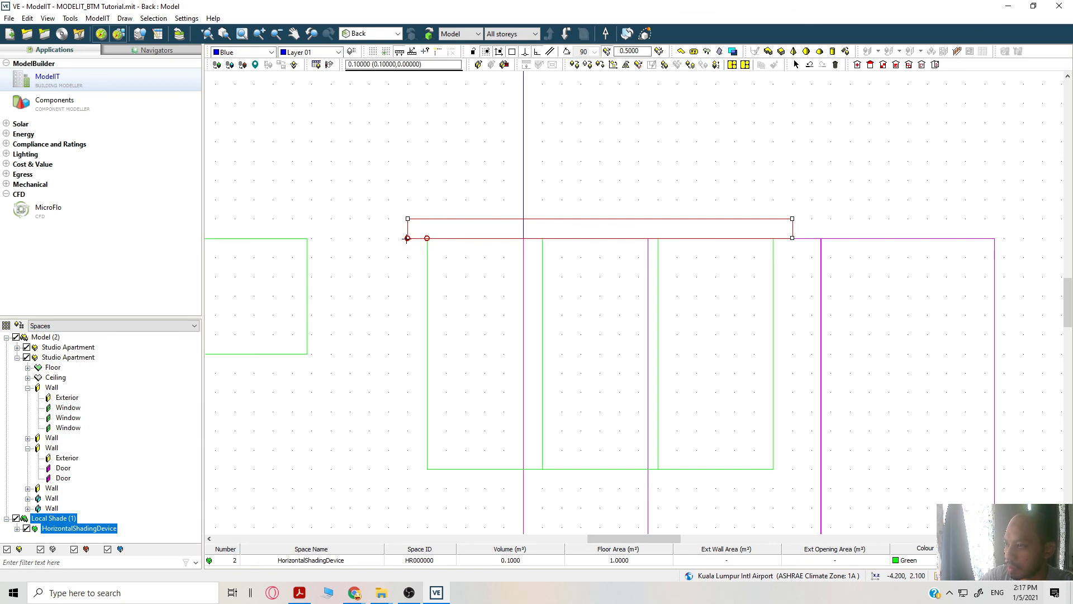
{"action": "left_click", "coordinate": [775, 238]}
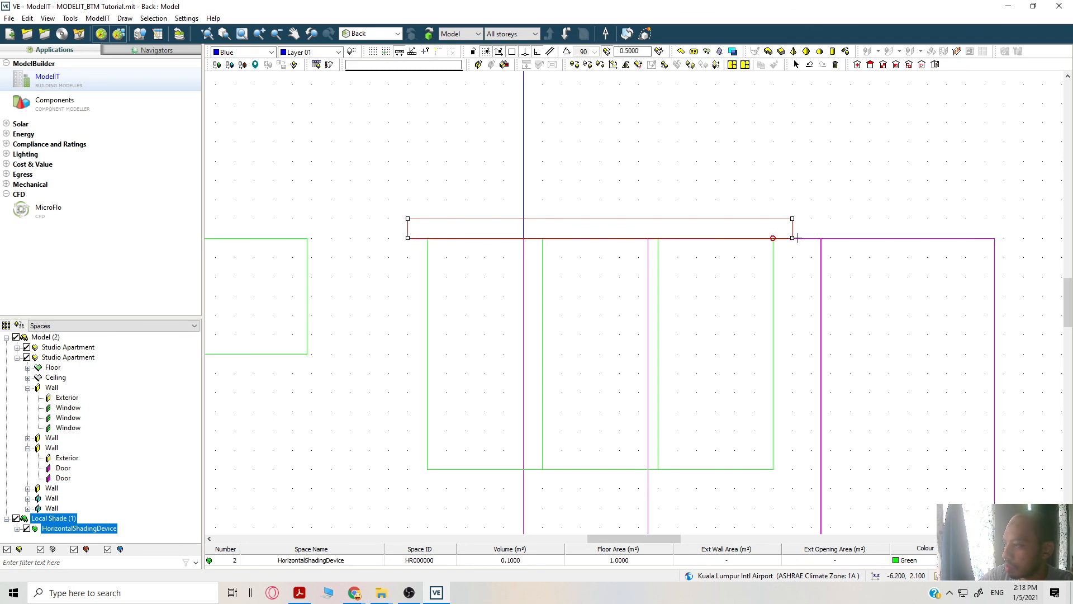
{"action": "left_click", "coordinate": [793, 239]}
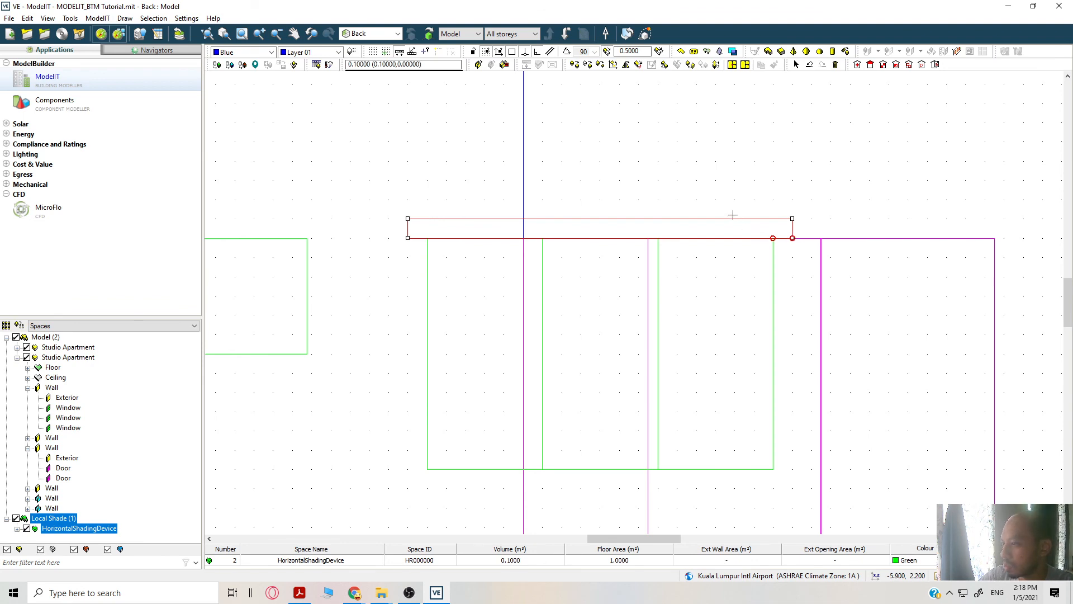
{"action": "scroll", "coordinate": [733, 214], "scroll_direction": "down", "scroll_amount": 1}
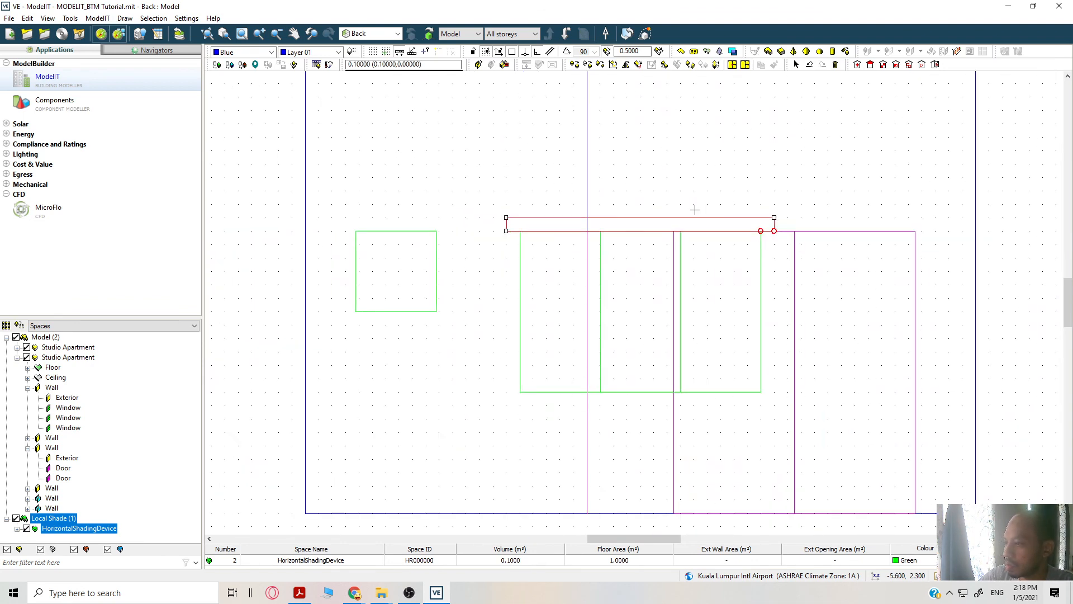
{"action": "scroll", "coordinate": [695, 209], "scroll_direction": "down", "scroll_amount": 1}
{"action": "middle_click_drag", "start_coordinate": [635, 125], "coordinate": [606, 163]}
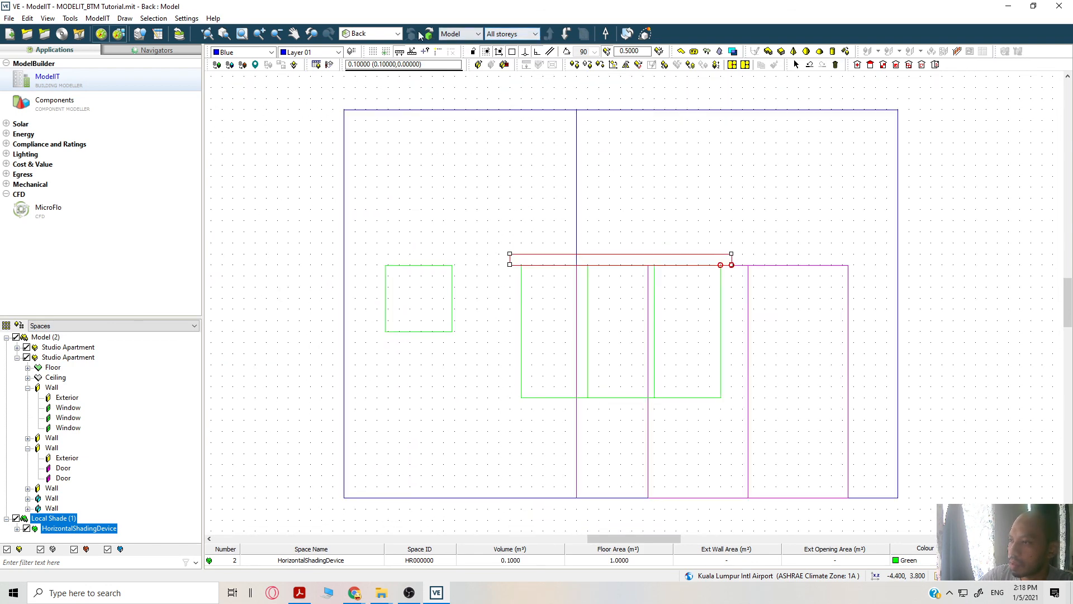
Show the whole model axonometrically and deselect the shading device.
{"action": "left_click", "coordinate": [398, 33]}
{"action": "left_click", "coordinate": [368, 92]}
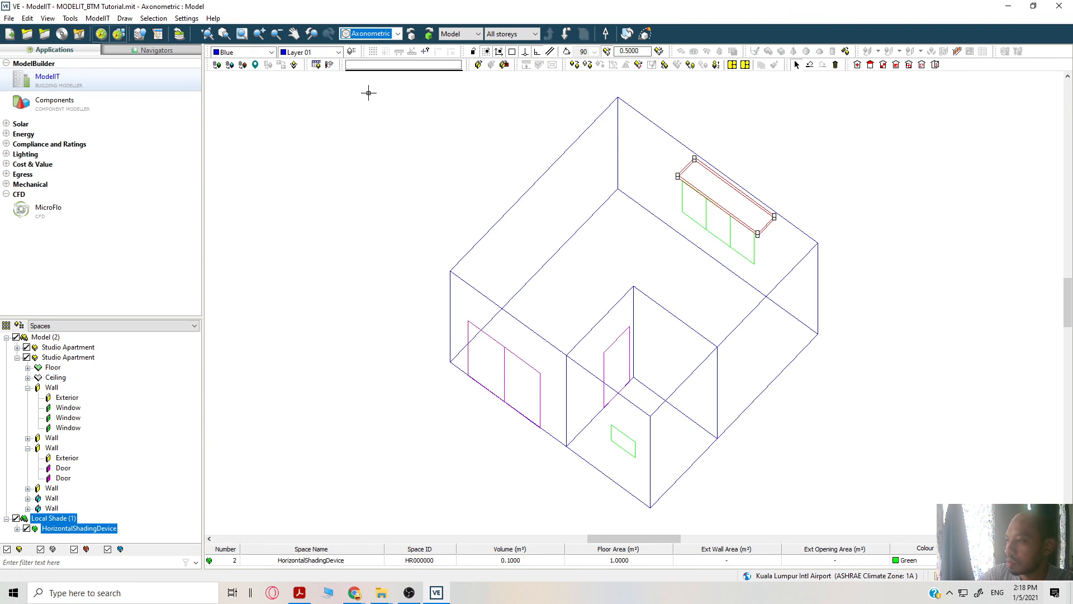
{"action": "left_click", "coordinate": [368, 93]}
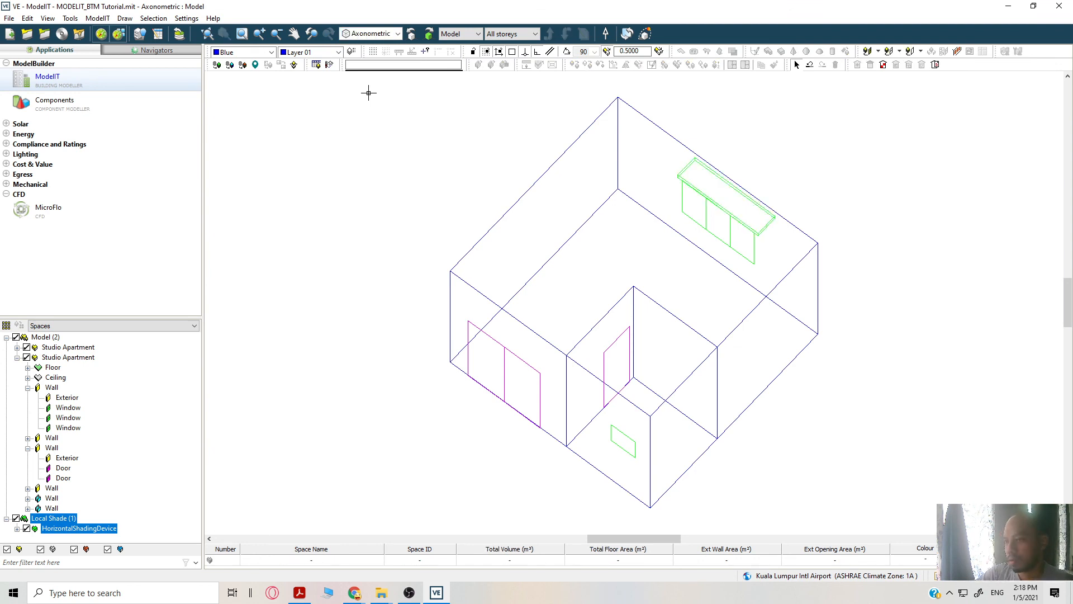